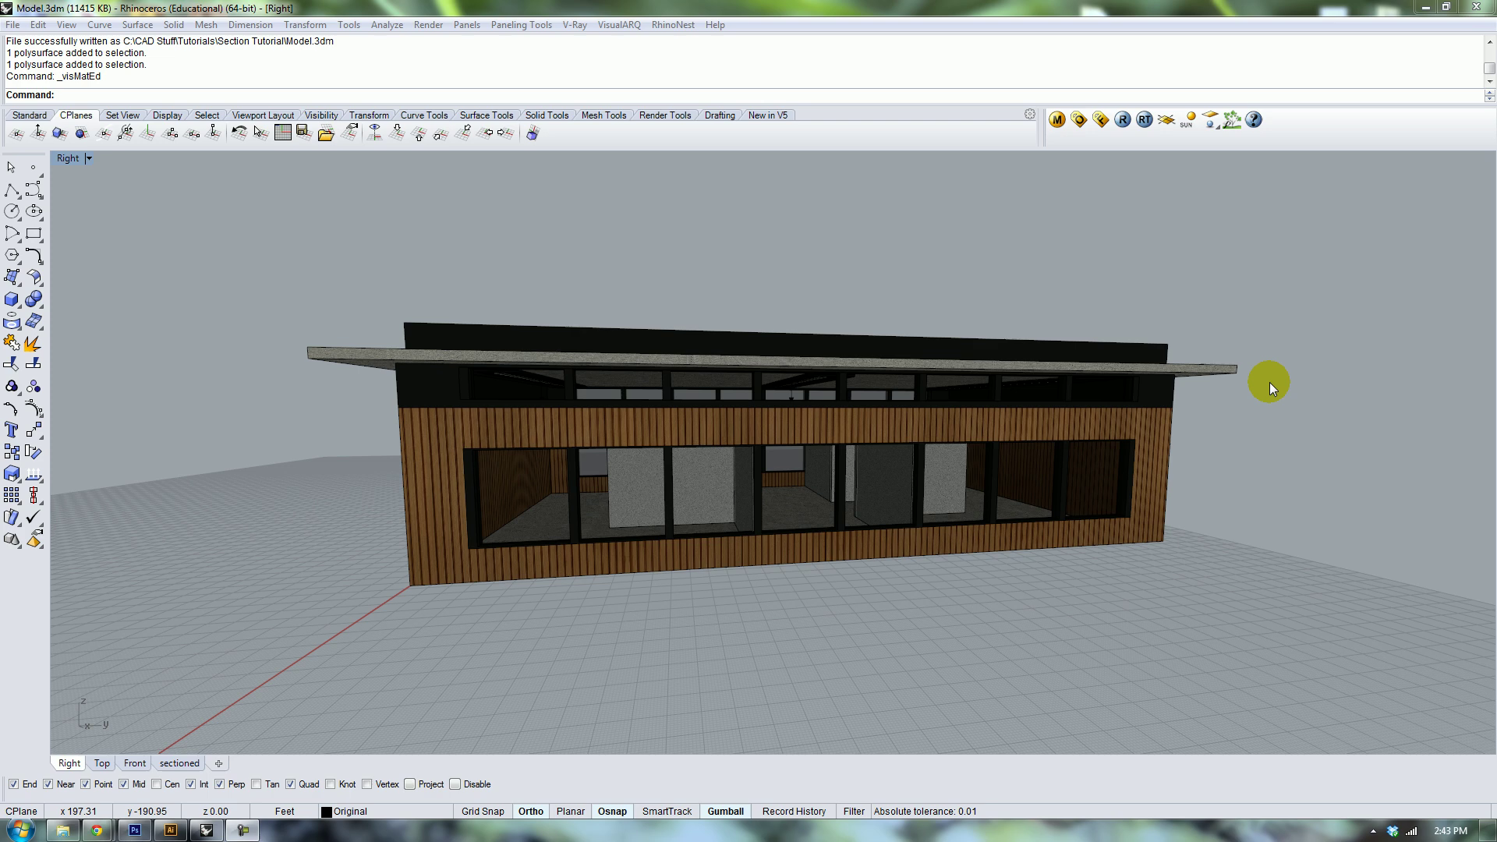
Open sample_01.jpg from the Section Tutorial folder to view the rendered front elevation.
{"action": "left_click", "coordinate": [62, 830]}
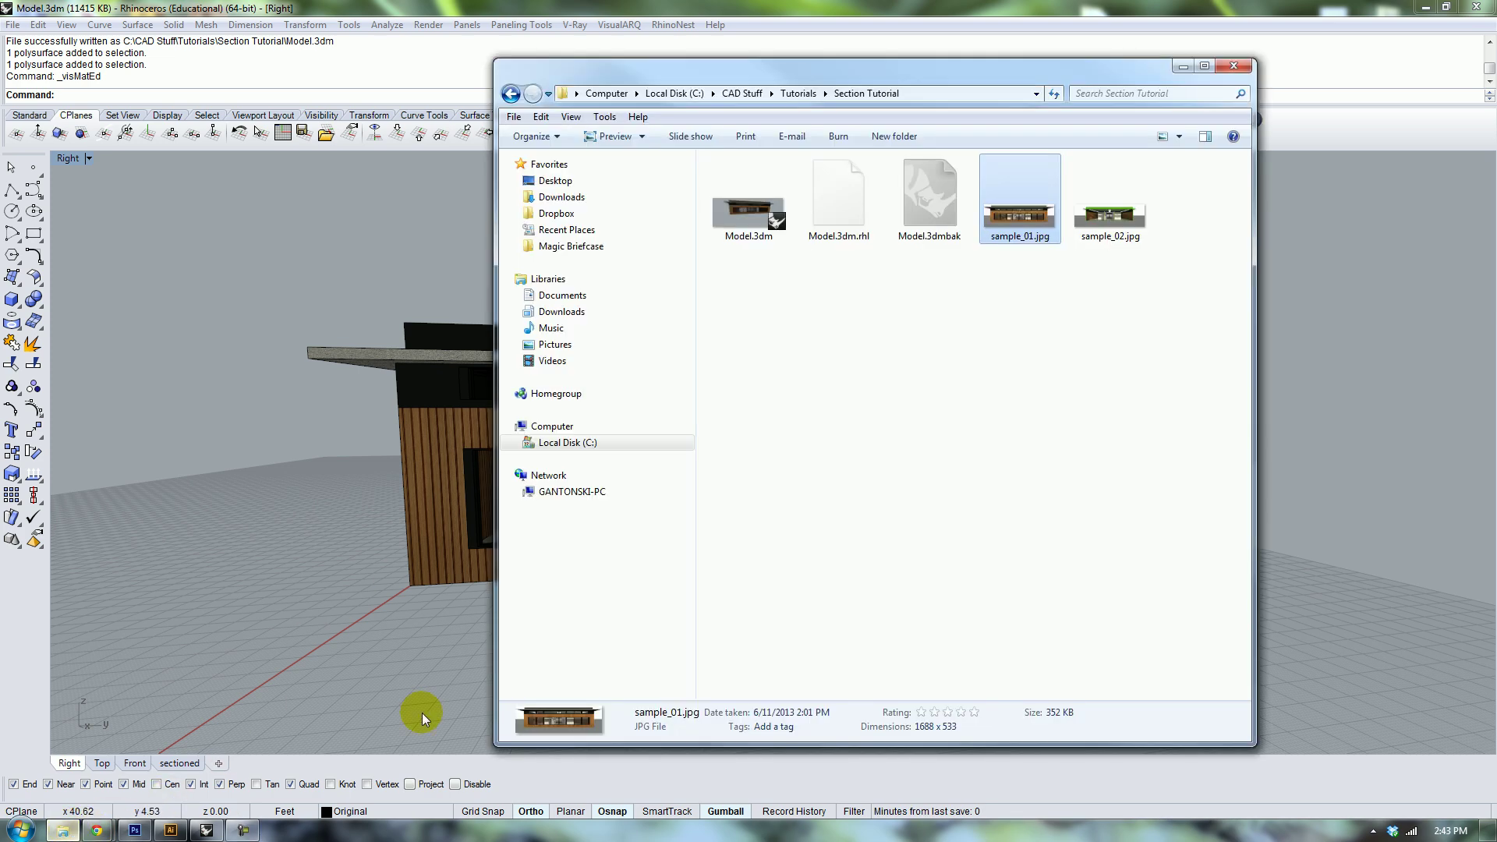
{"action": "double_click", "coordinate": [1017, 198]}
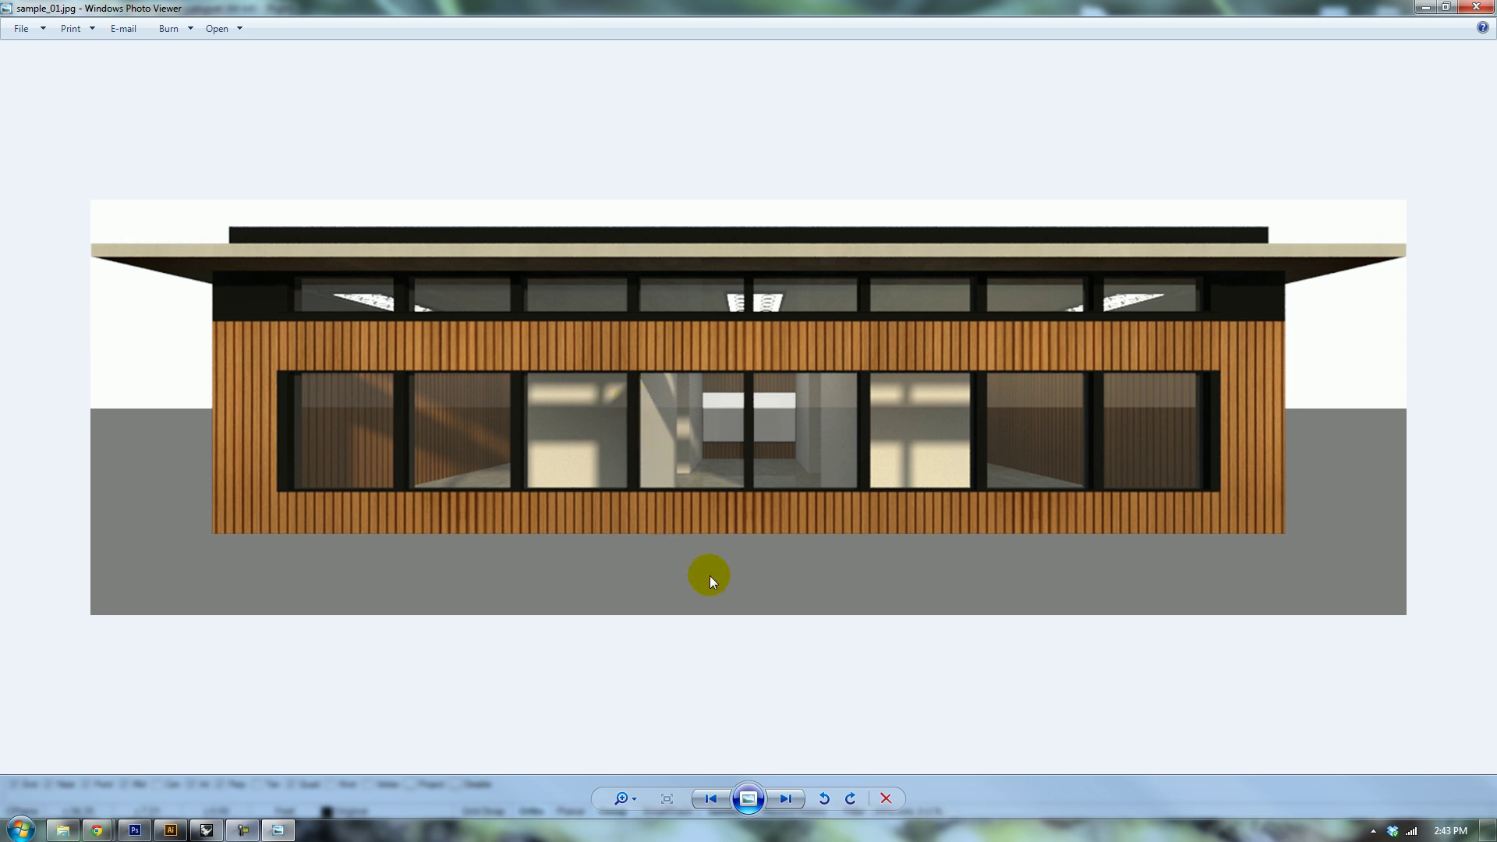
Move on to view the green section render sample_02.jpg in Photo Viewer.
{"action": "left_click", "coordinate": [784, 799]}
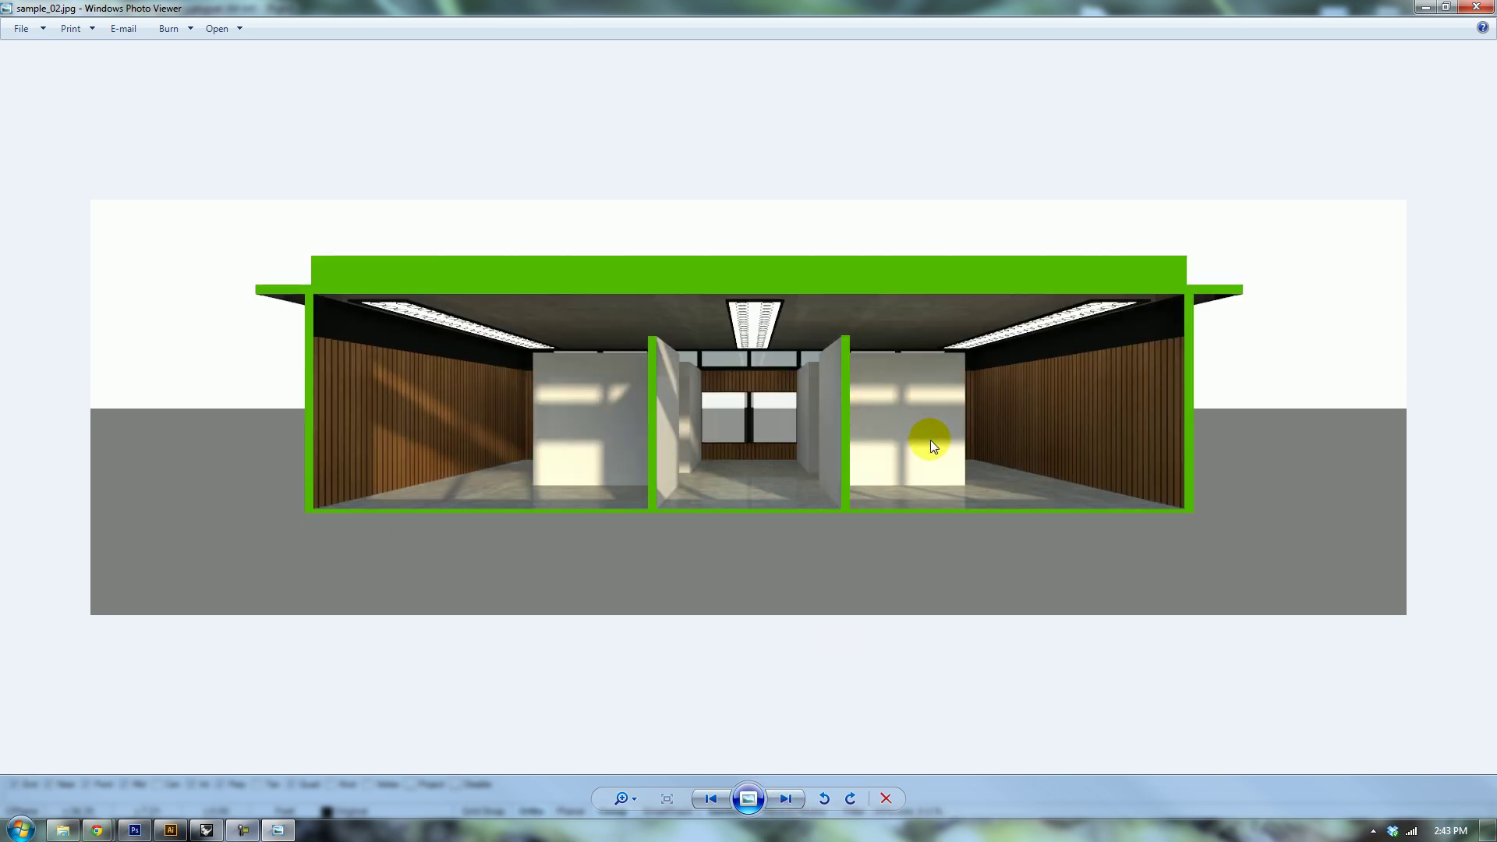
{"action": "left_click", "coordinate": [1011, 527]}
{"action": "left_click", "coordinate": [791, 536]}
Close Photo Viewer and return to the Rhino model, orbiting to its left end.
{"action": "left_click", "coordinate": [1477, 7]}
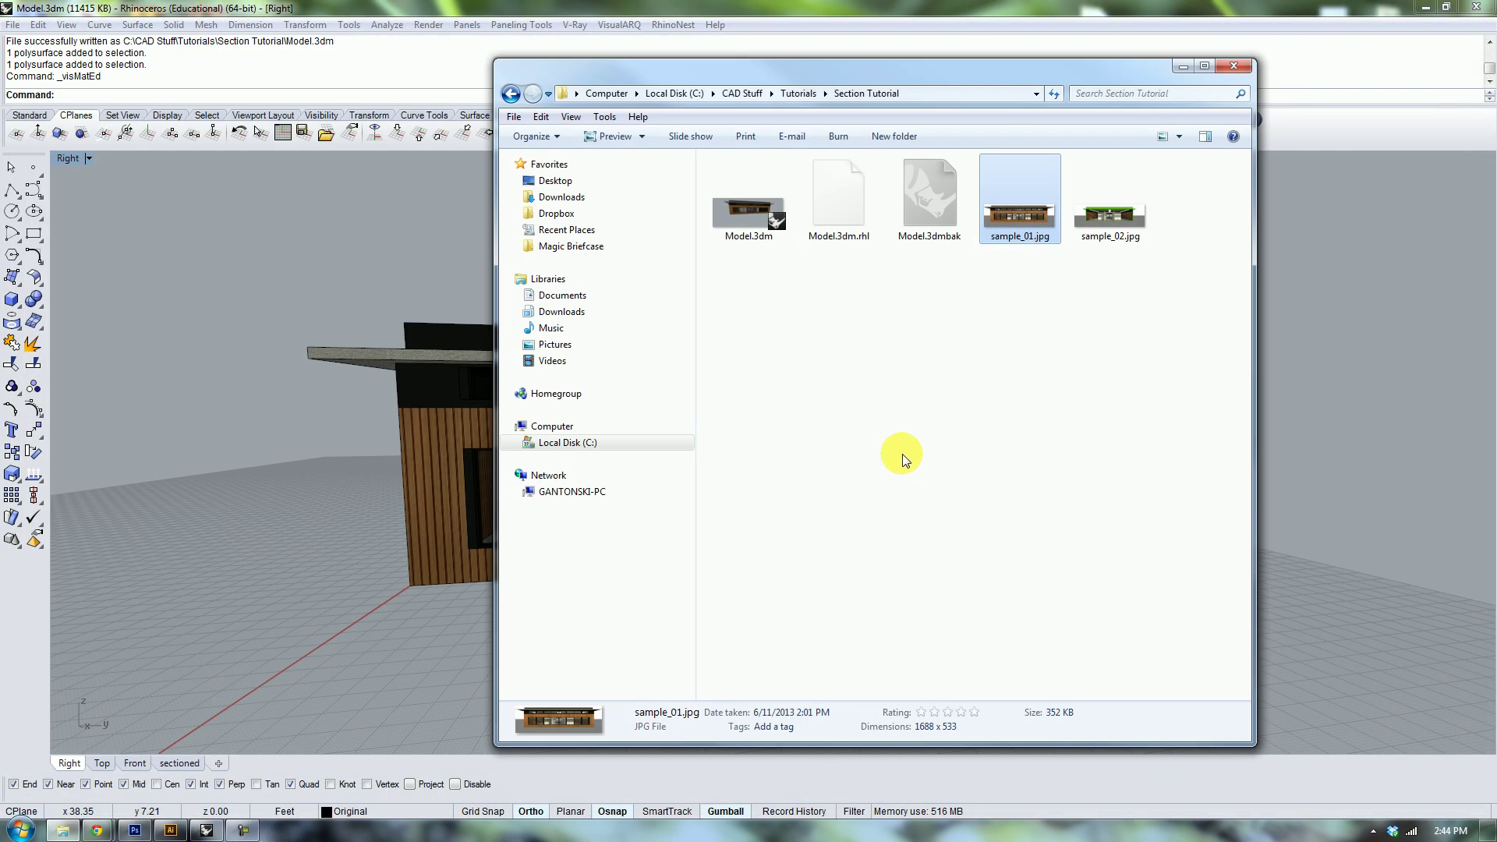
{"action": "left_click", "coordinate": [901, 454]}
{"action": "left_click", "coordinate": [1322, 290]}
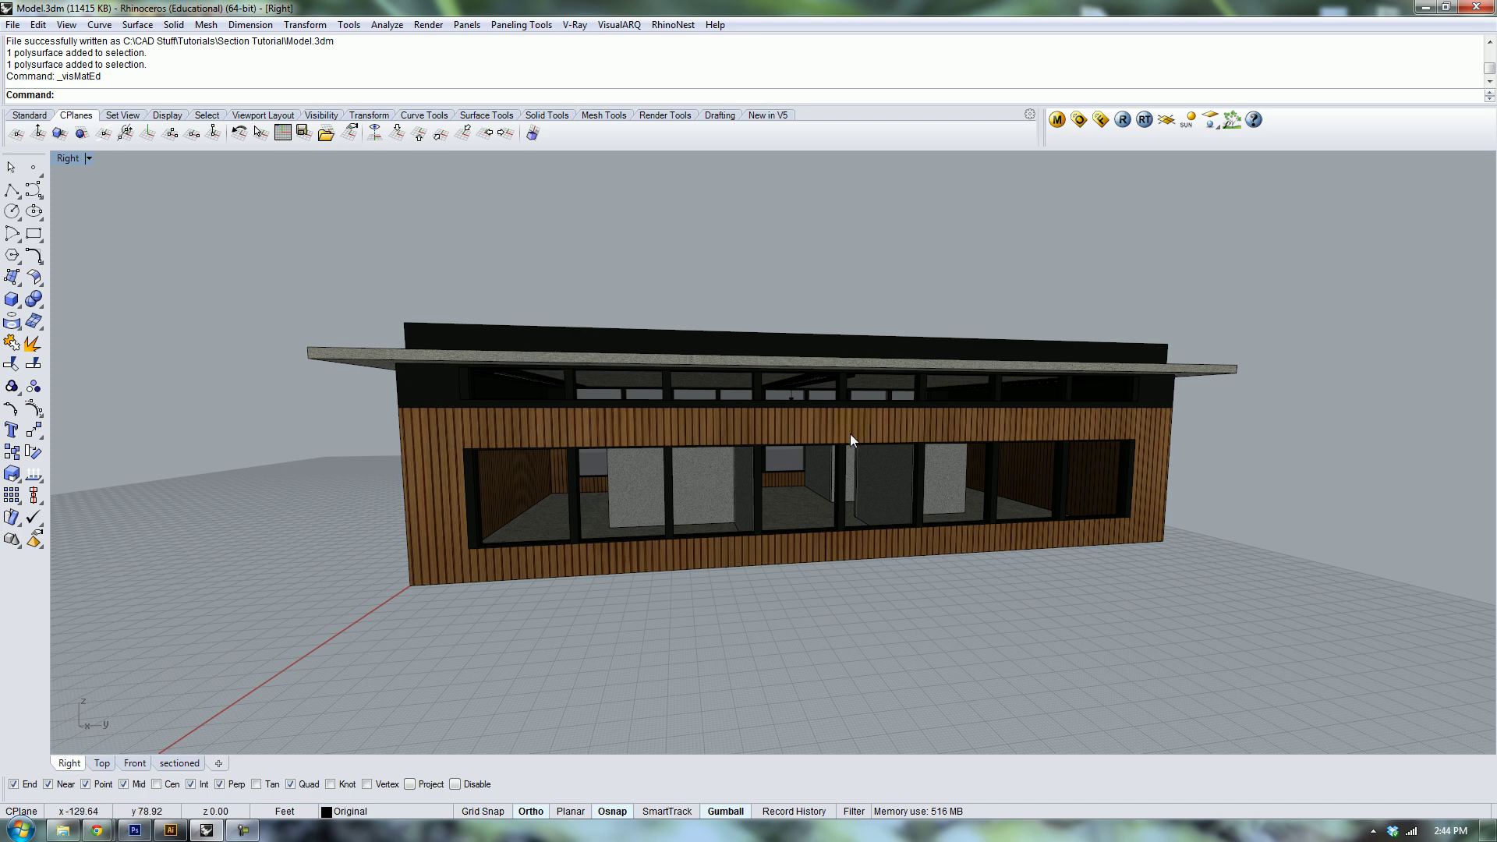
{"action": "right_click_drag", "start_coordinate": [697, 440], "coordinate": [484, 178]}
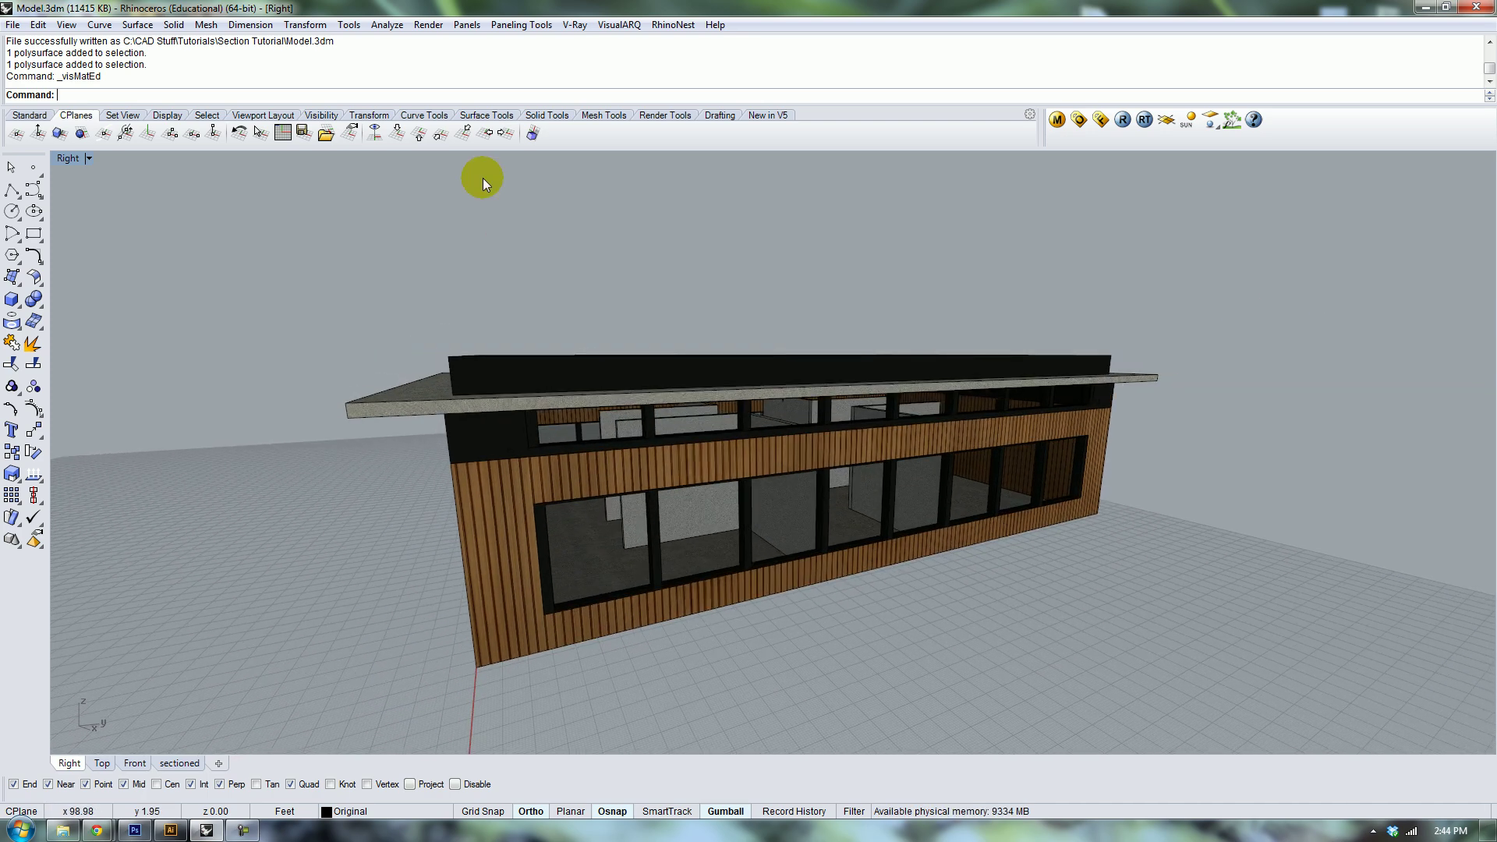
Set the construction plane to World Left and window-select the entire building.
{"action": "left_click", "coordinate": [484, 132]}
{"action": "right_click_drag", "start_coordinate": [765, 288], "coordinate": [743, 348]}
{"action": "left_click_drag", "start_coordinate": [451, 235], "coordinate": [1173, 679]}
{"action": "mouse_move", "coordinate": [962, 478]}
{"action": "right_mouse_down"}
{"action": "mouse_move", "coordinate": [979, 478]}
{"action": "mouse_move", "coordinate": [852, 450]}
{"action": "right_mouse_up"}
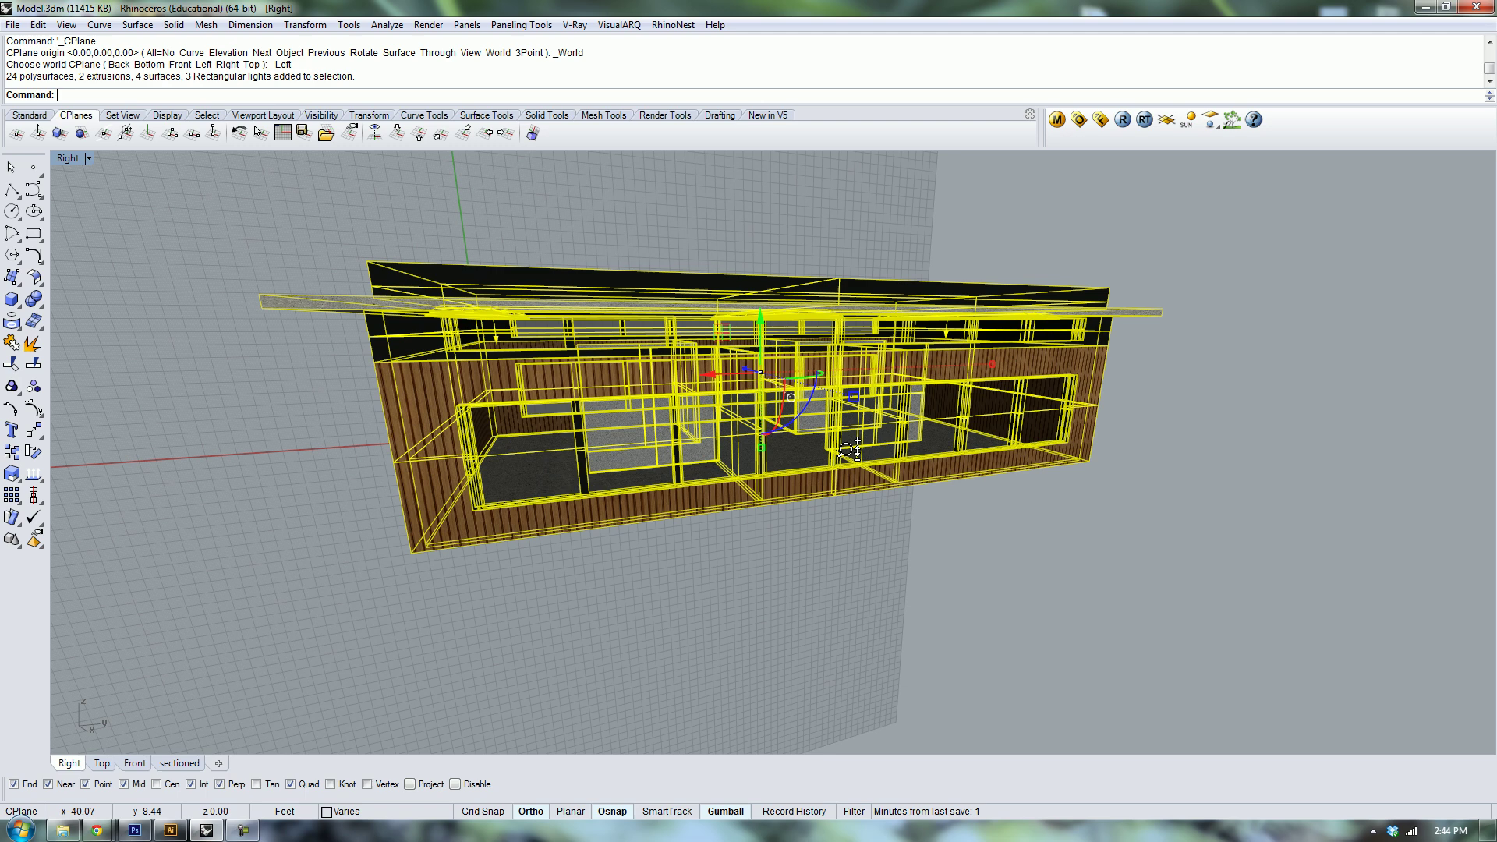
Ungroup all of the building's objects with repeated Ungroup, then clear the selection.
{"action": "scroll", "coordinate": [849, 451], "scroll_direction": "up", "scroll_amount": 2}
{"action": "type", "text": "Ungro"}
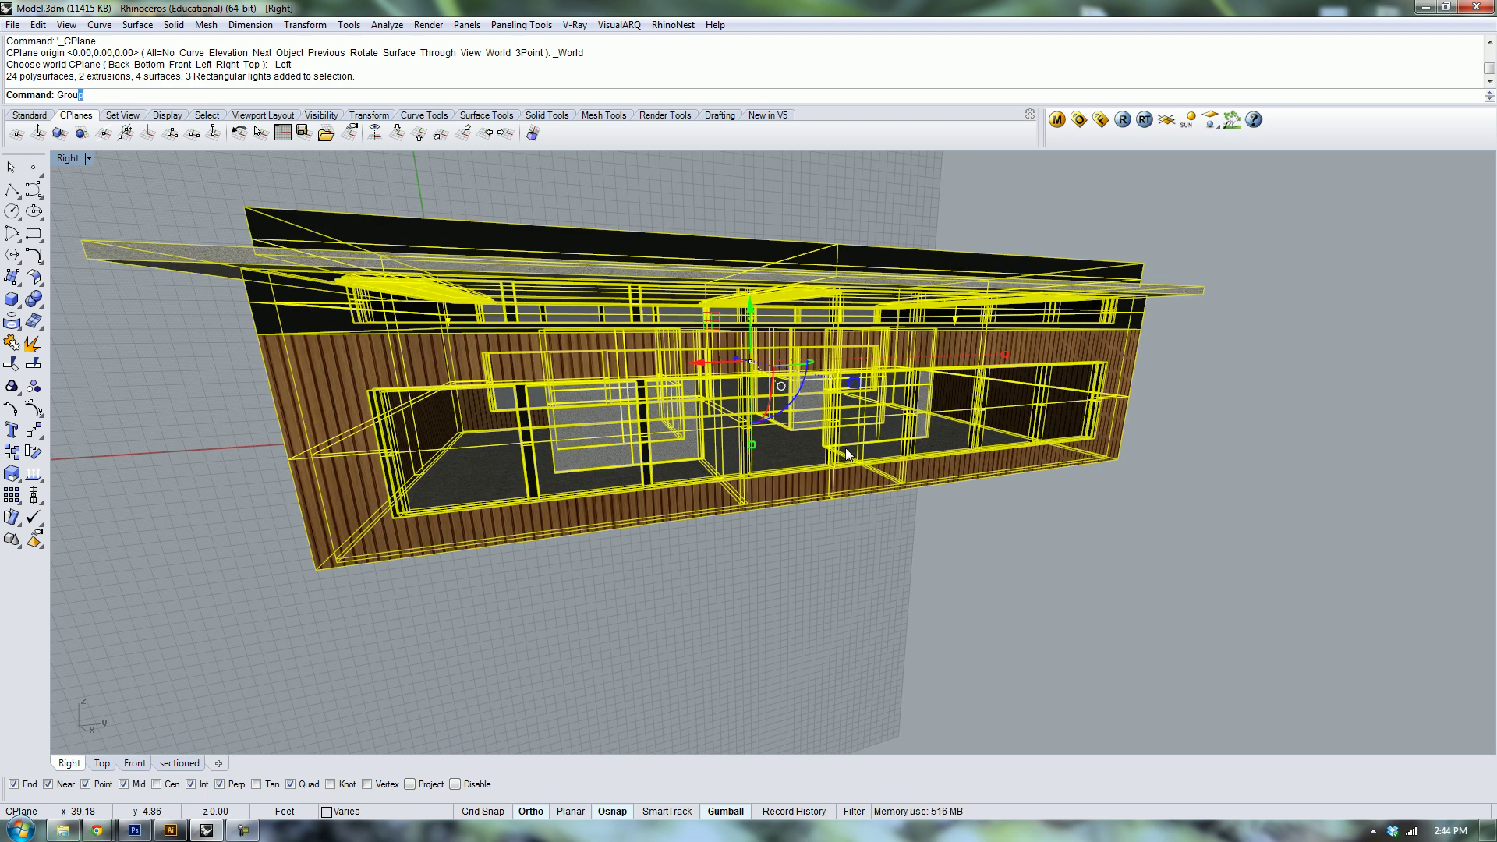
{"action": "type", "text": "up"}
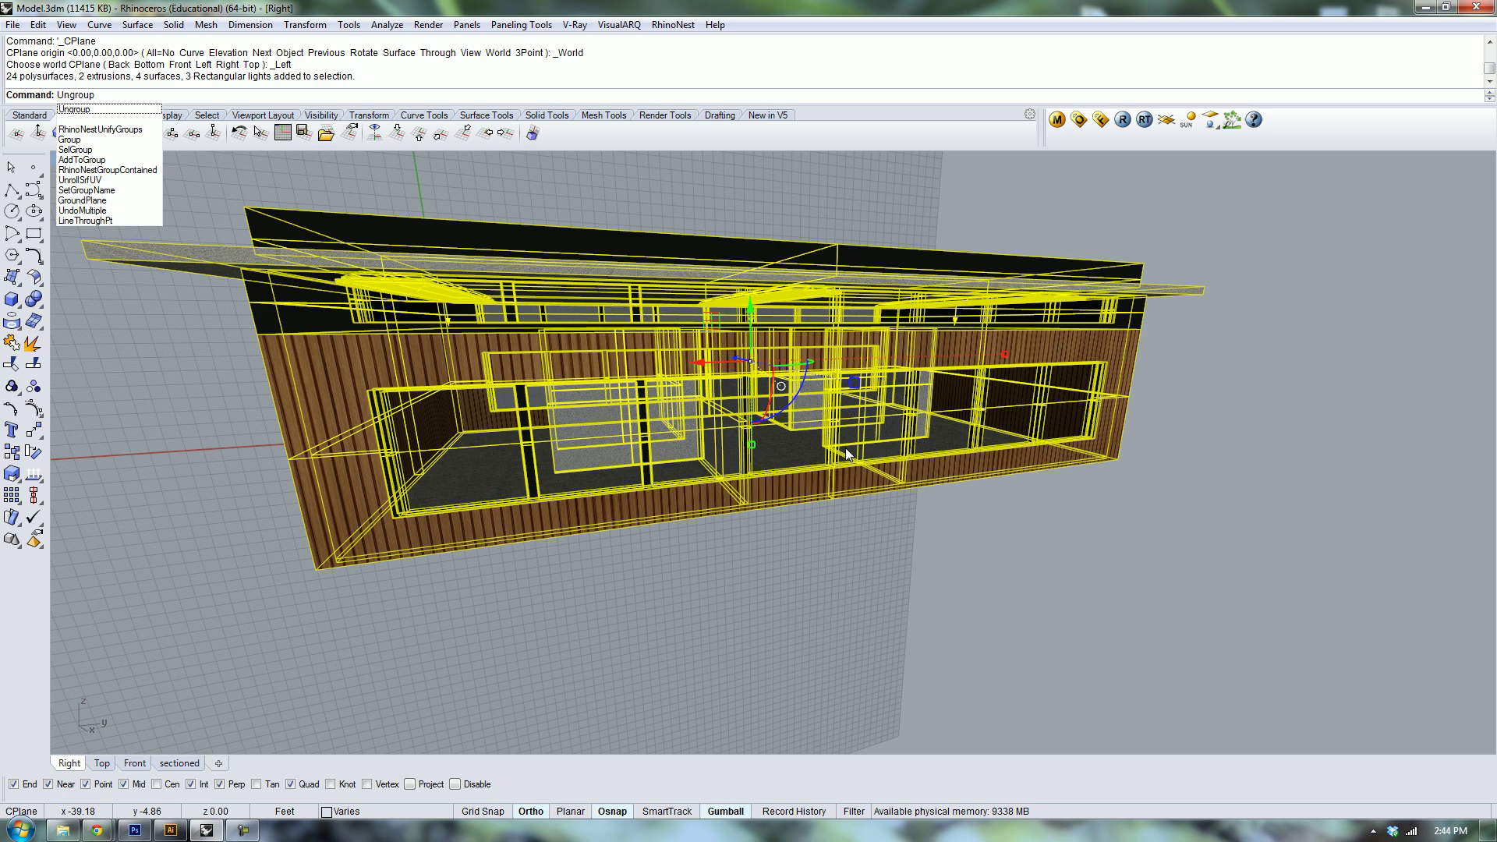
{"action": "key", "text": "Return"}
{"action": "key", "text": "Return"}
{"action": "key", "text": "Return"}
{"action": "key", "text": "Return"}
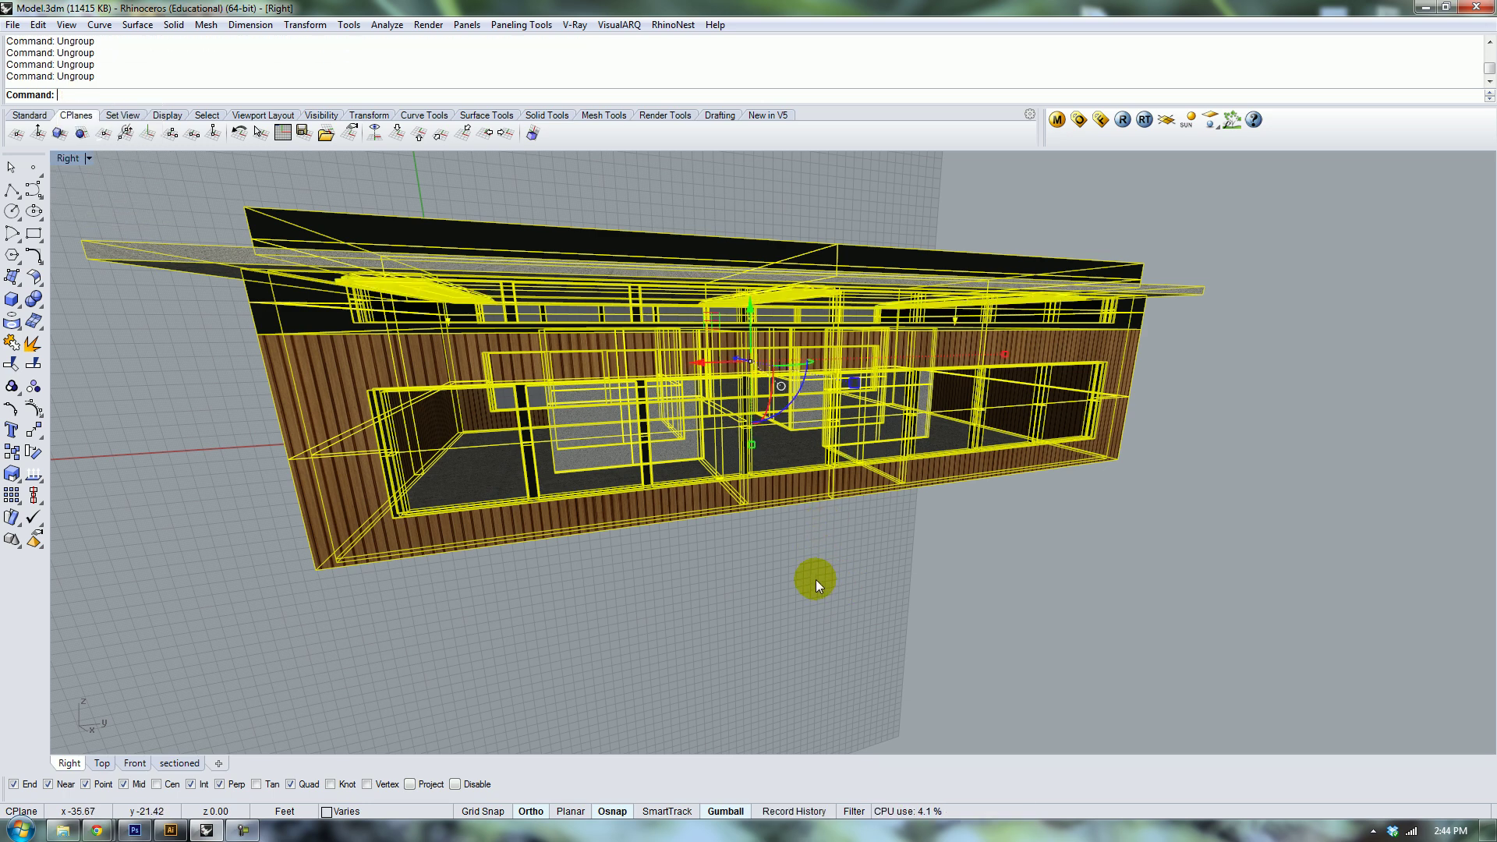
{"action": "scroll", "coordinate": [816, 578], "scroll_direction": "down", "scroll_amount": 6}
{"action": "key", "text": "Escape"}
{"action": "right_click_drag", "start_coordinate": [848, 568], "coordinate": [866, 546]}
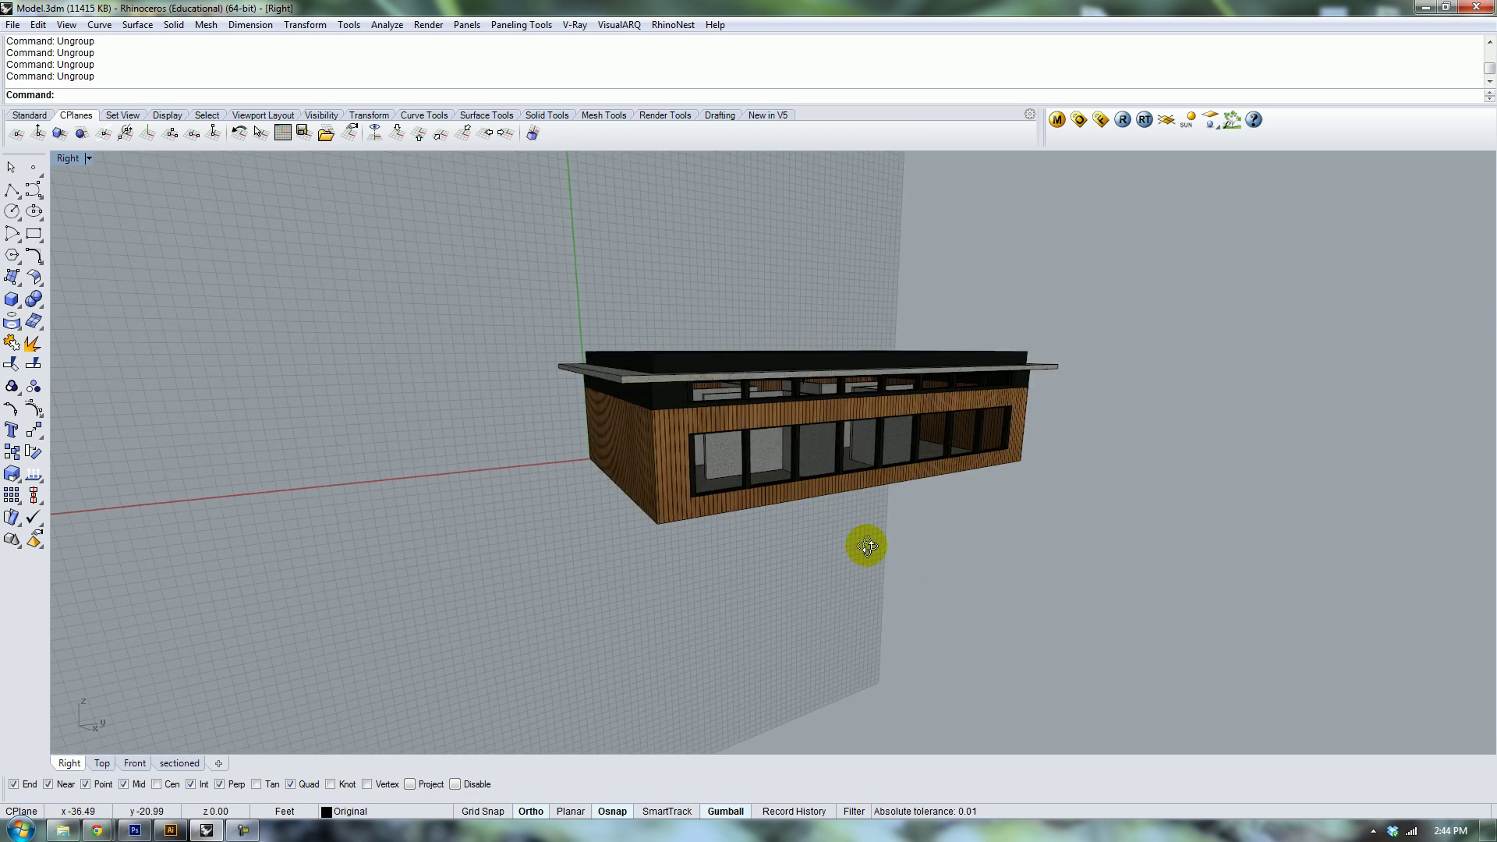
Draw a large vertical rectangular plane across the building's length.
{"action": "left_click", "coordinate": [12, 277]}
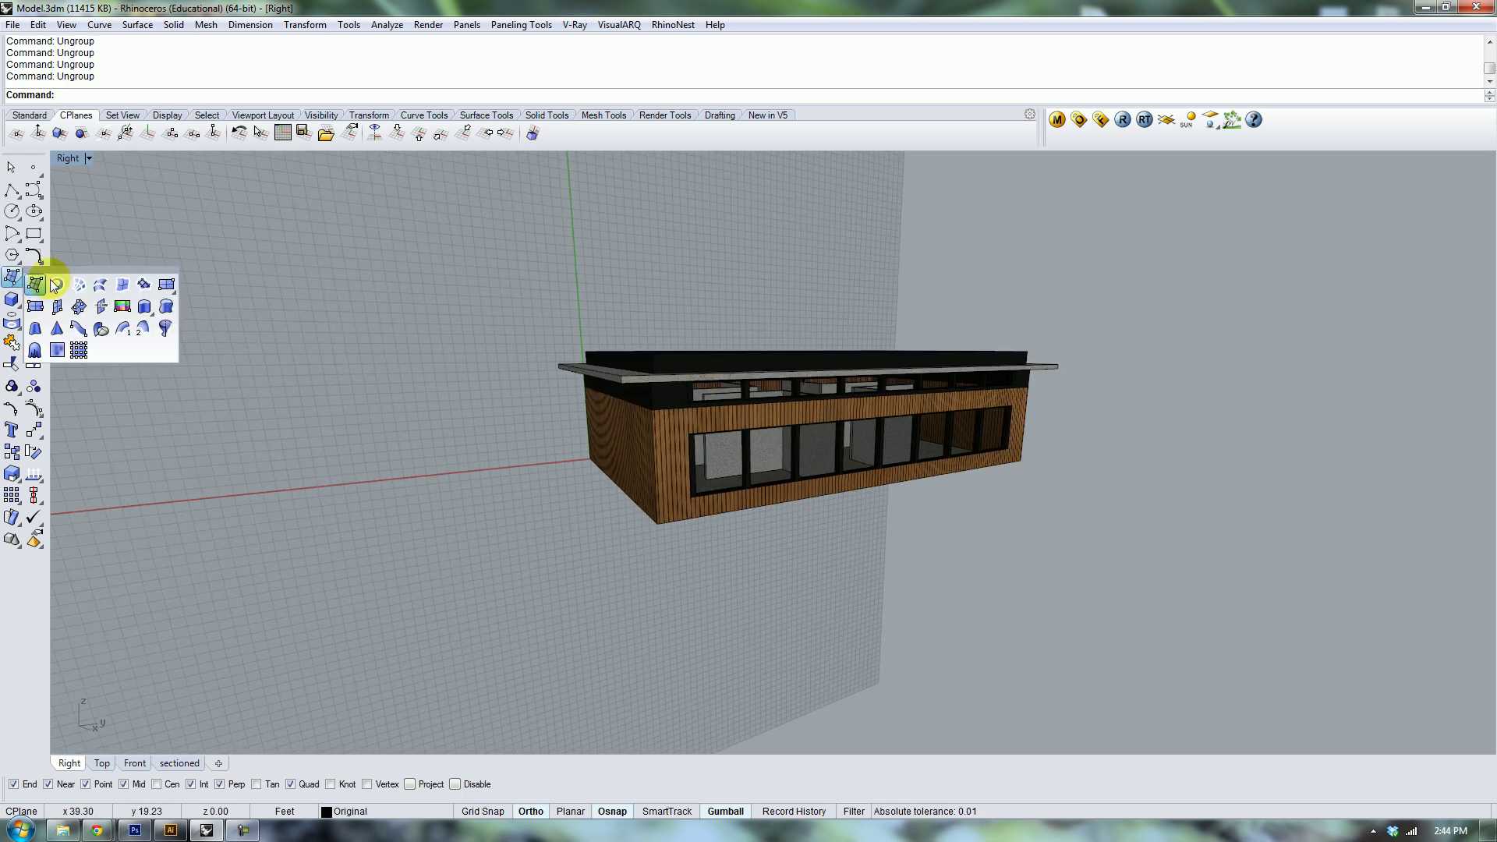
{"action": "left_click", "coordinate": [166, 285]}
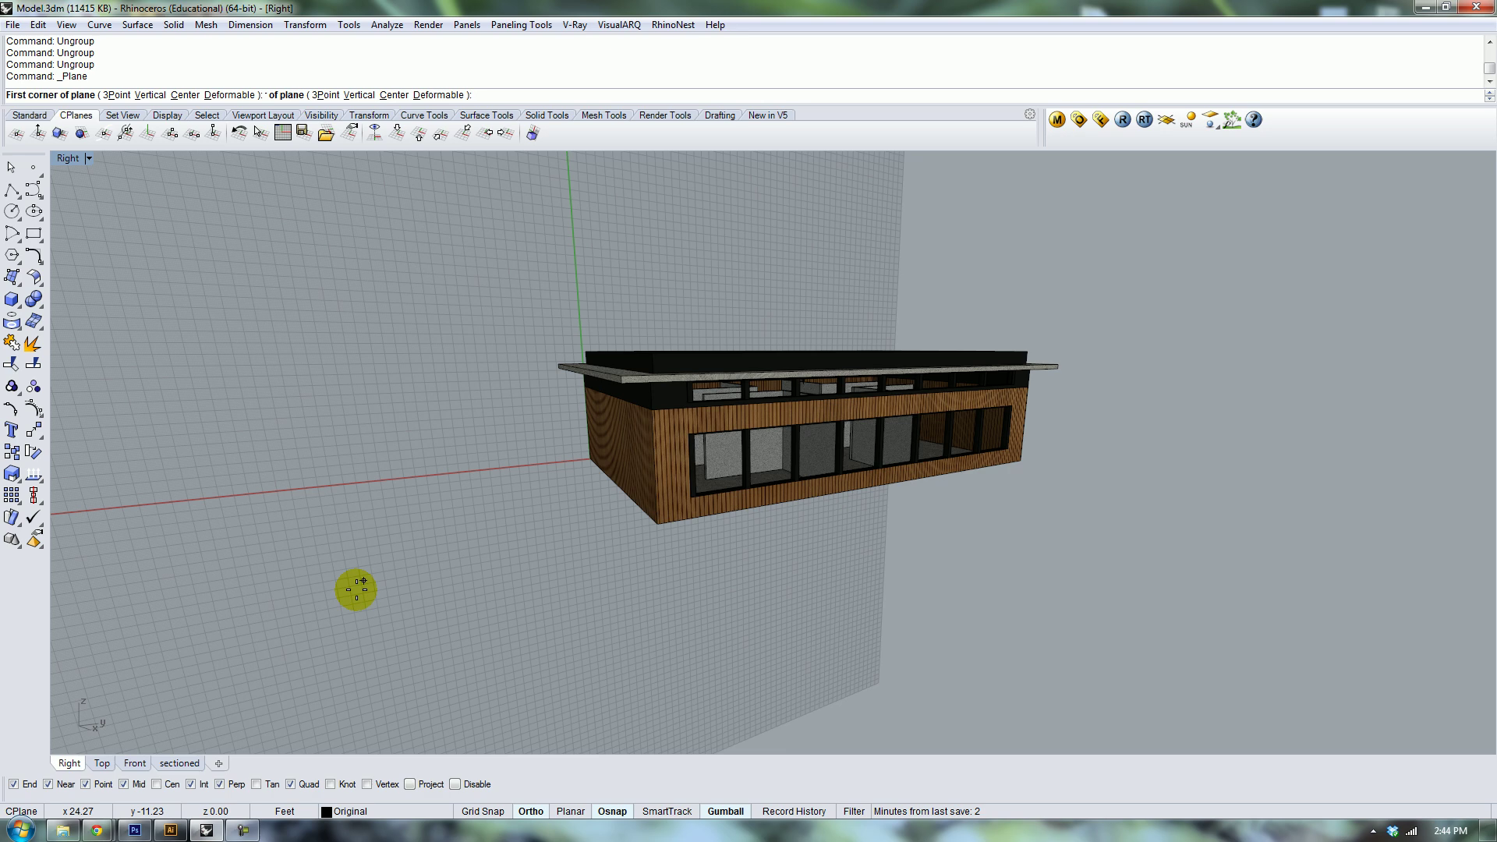
{"action": "left_click", "coordinate": [366, 628]}
{"action": "left_click", "coordinate": [1144, 247]}
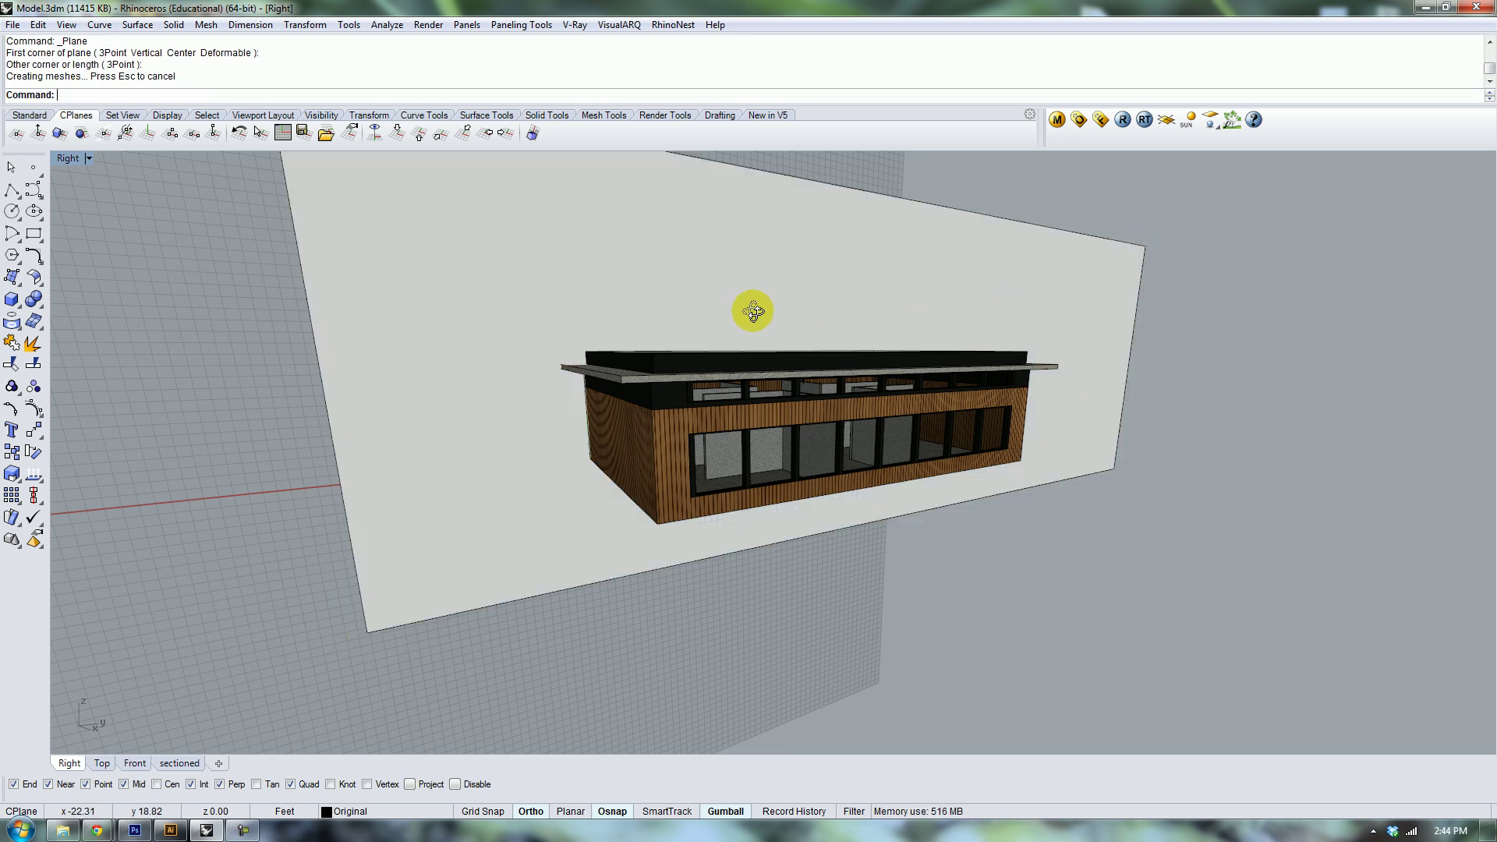
{"action": "right_click_drag", "start_coordinate": [752, 307], "coordinate": [546, 309]}
Slide the plane along X into the building, then select all building objects.
{"action": "left_click", "coordinate": [525, 307]}
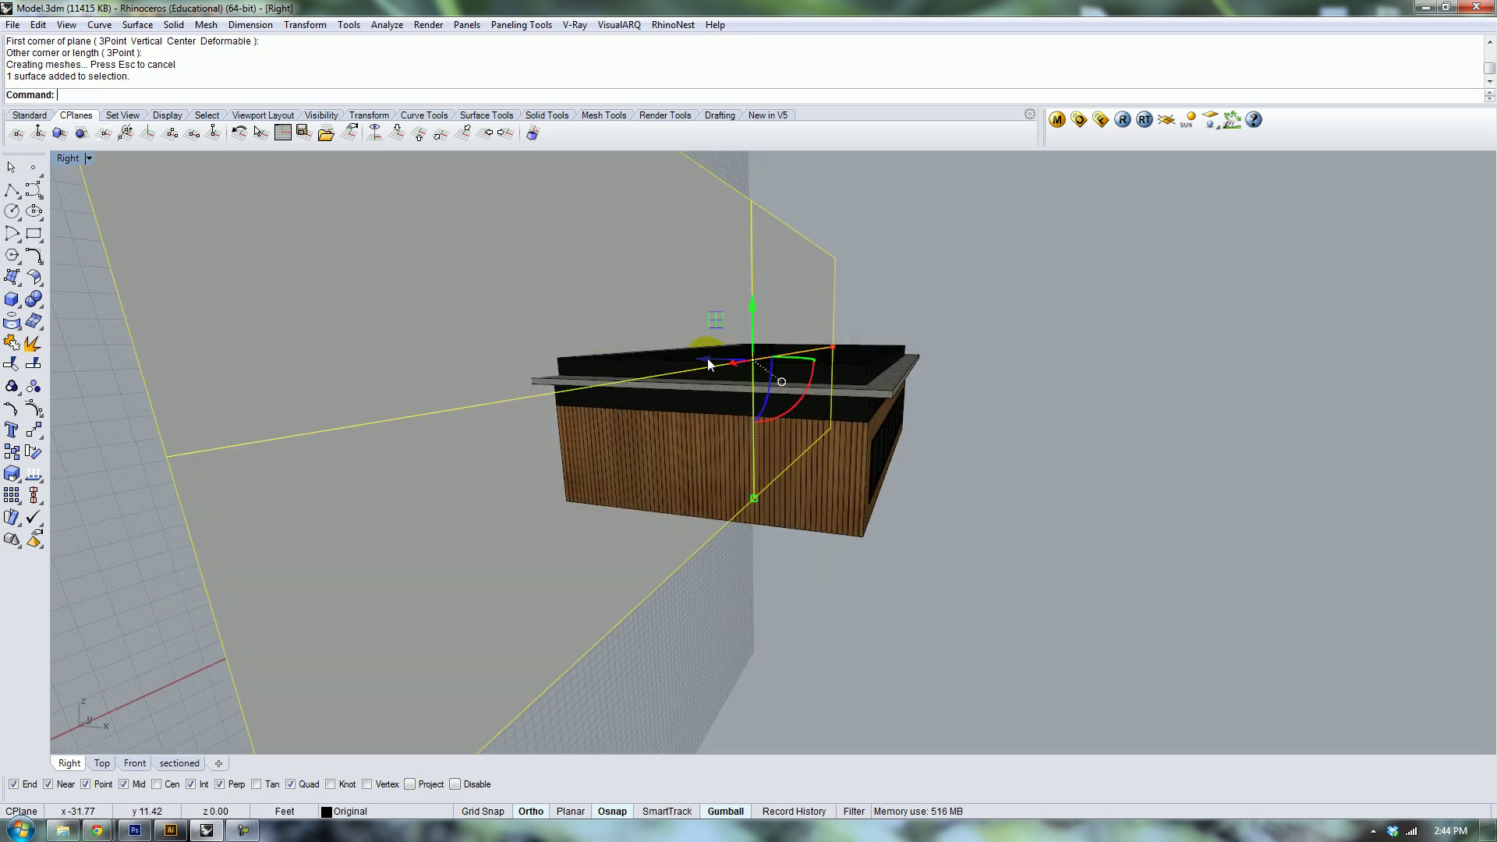
{"action": "left_click_drag", "start_coordinate": [706, 359], "coordinate": [842, 378]}
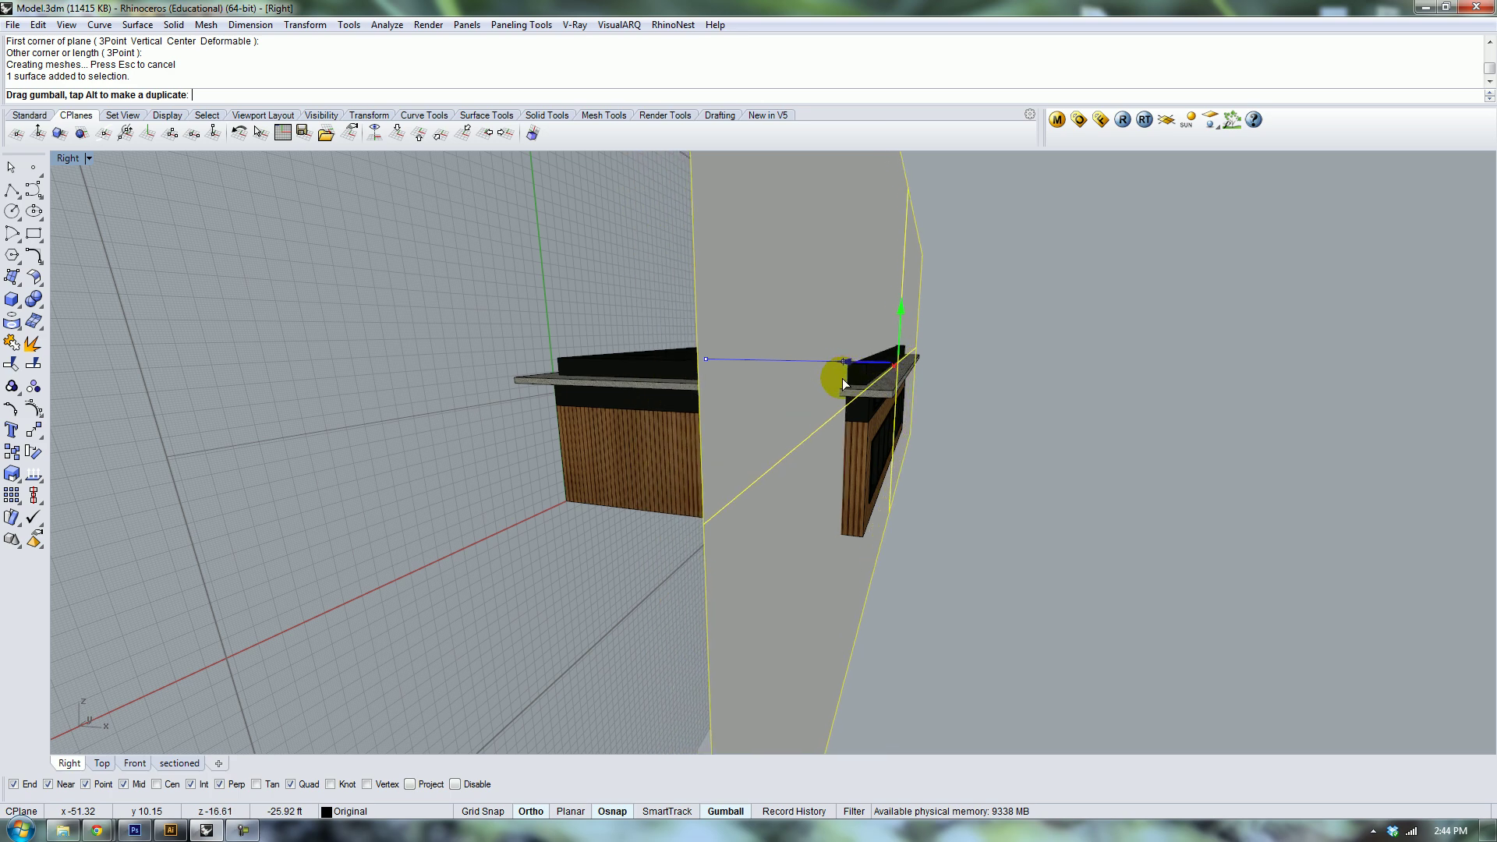
{"action": "right_click_drag", "start_coordinate": [842, 377], "coordinate": [68, 434]}
{"action": "key", "text": "Escape"}
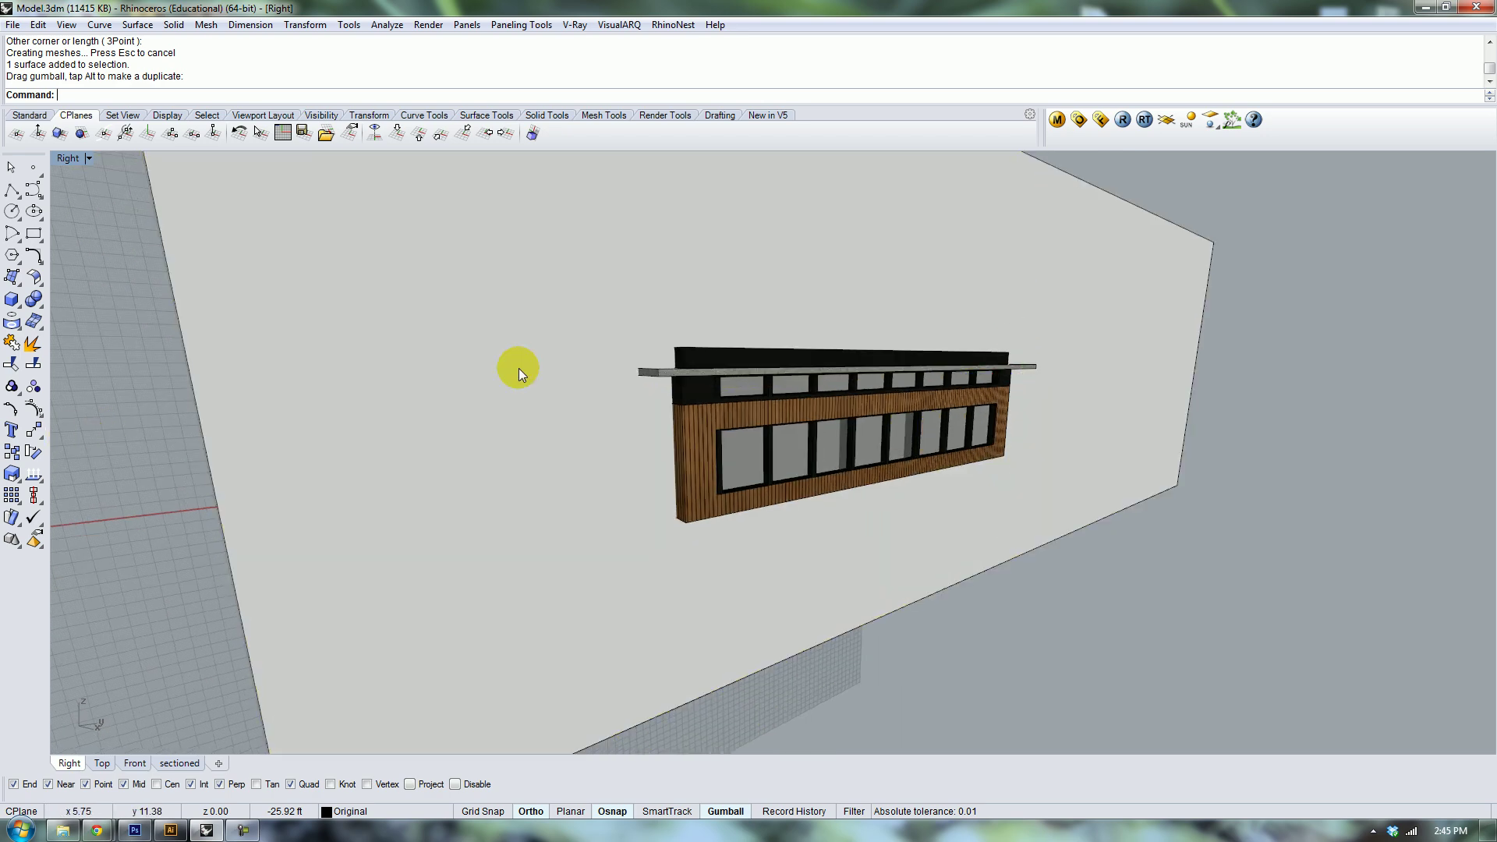
{"action": "right_click_drag", "start_coordinate": [518, 368], "coordinate": [545, 343]}
{"action": "left_click_drag", "start_coordinate": [916, 563], "coordinate": [960, 571]}
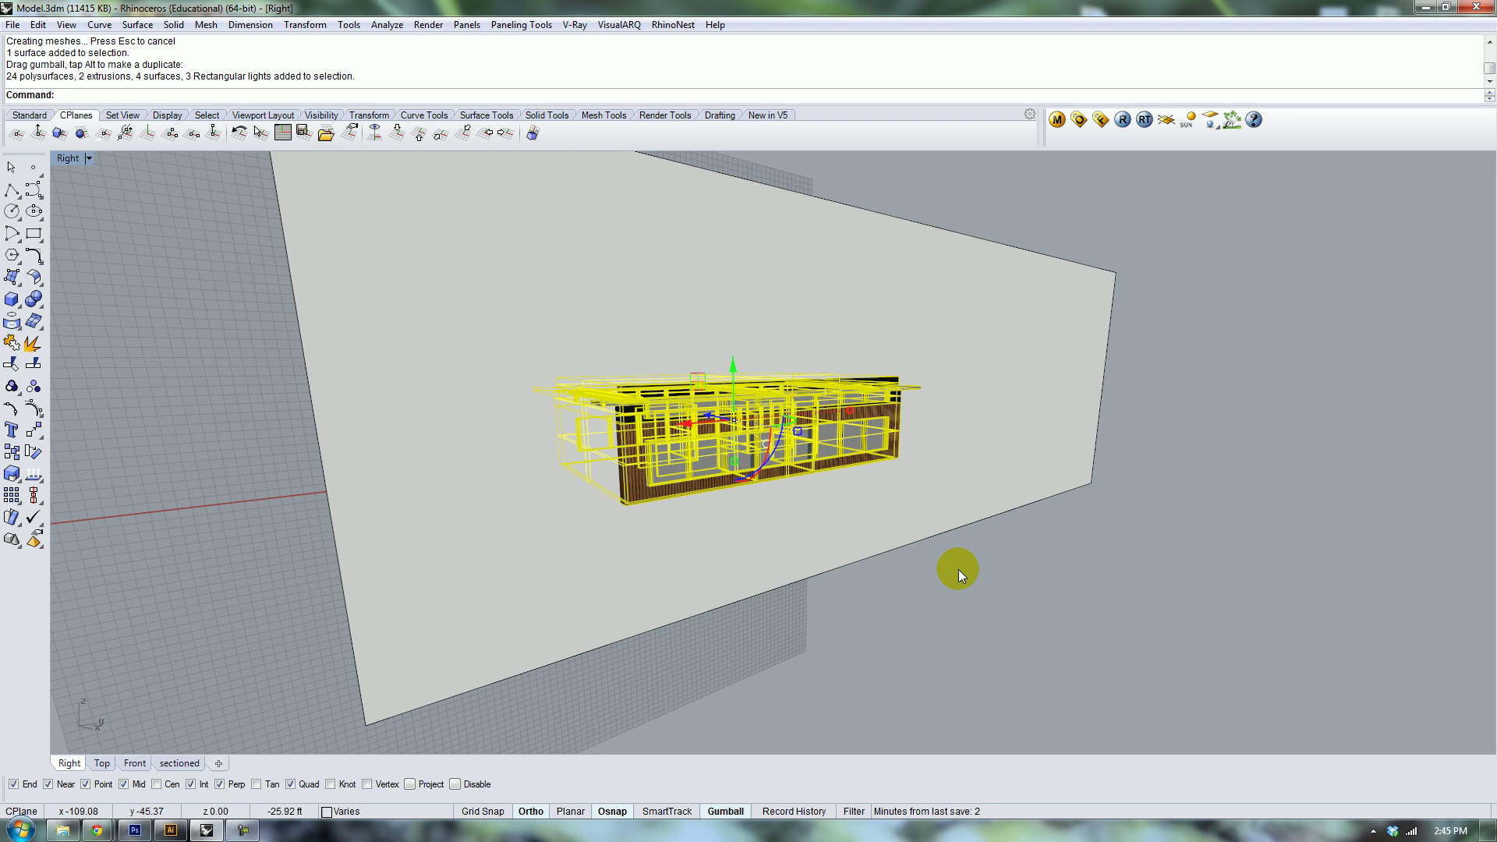
Boolean-split the building with the large plane, then delete the cutting plane.
{"action": "left_click", "coordinate": [33, 299]}
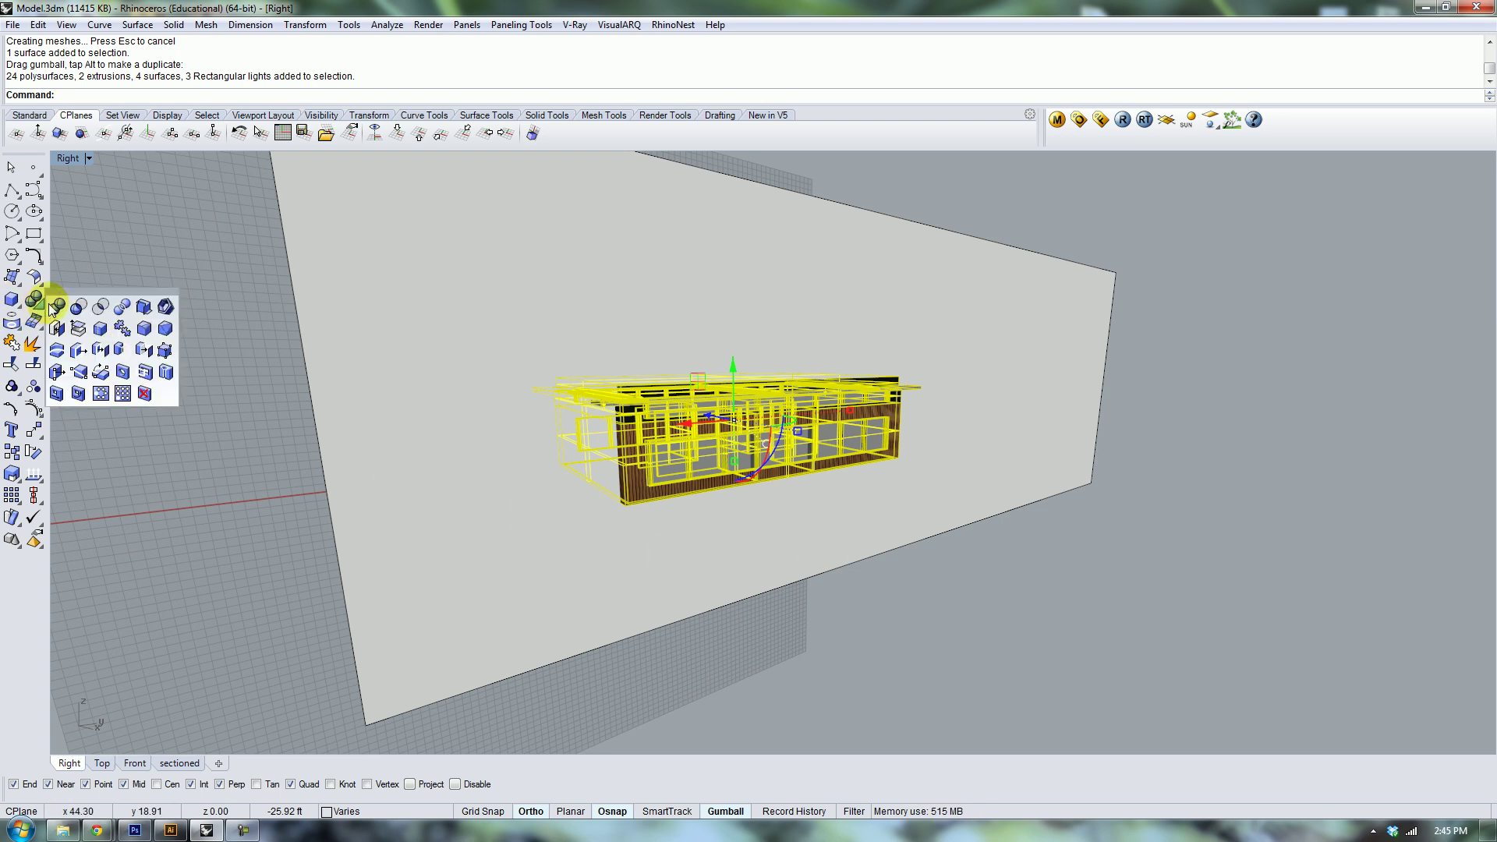
{"action": "left_click", "coordinate": [123, 307]}
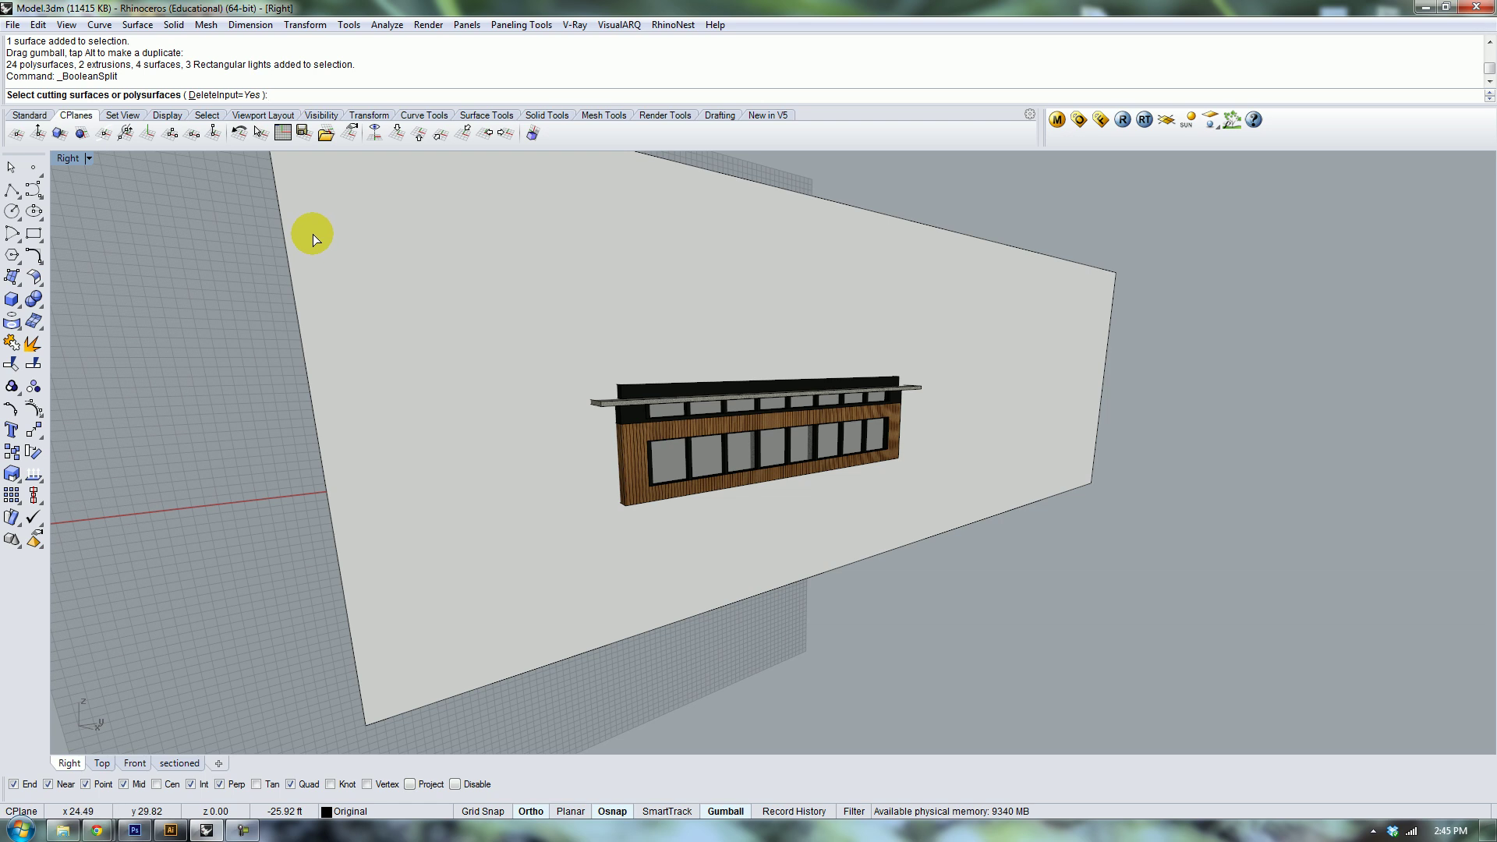
{"action": "left_click", "coordinate": [510, 226]}
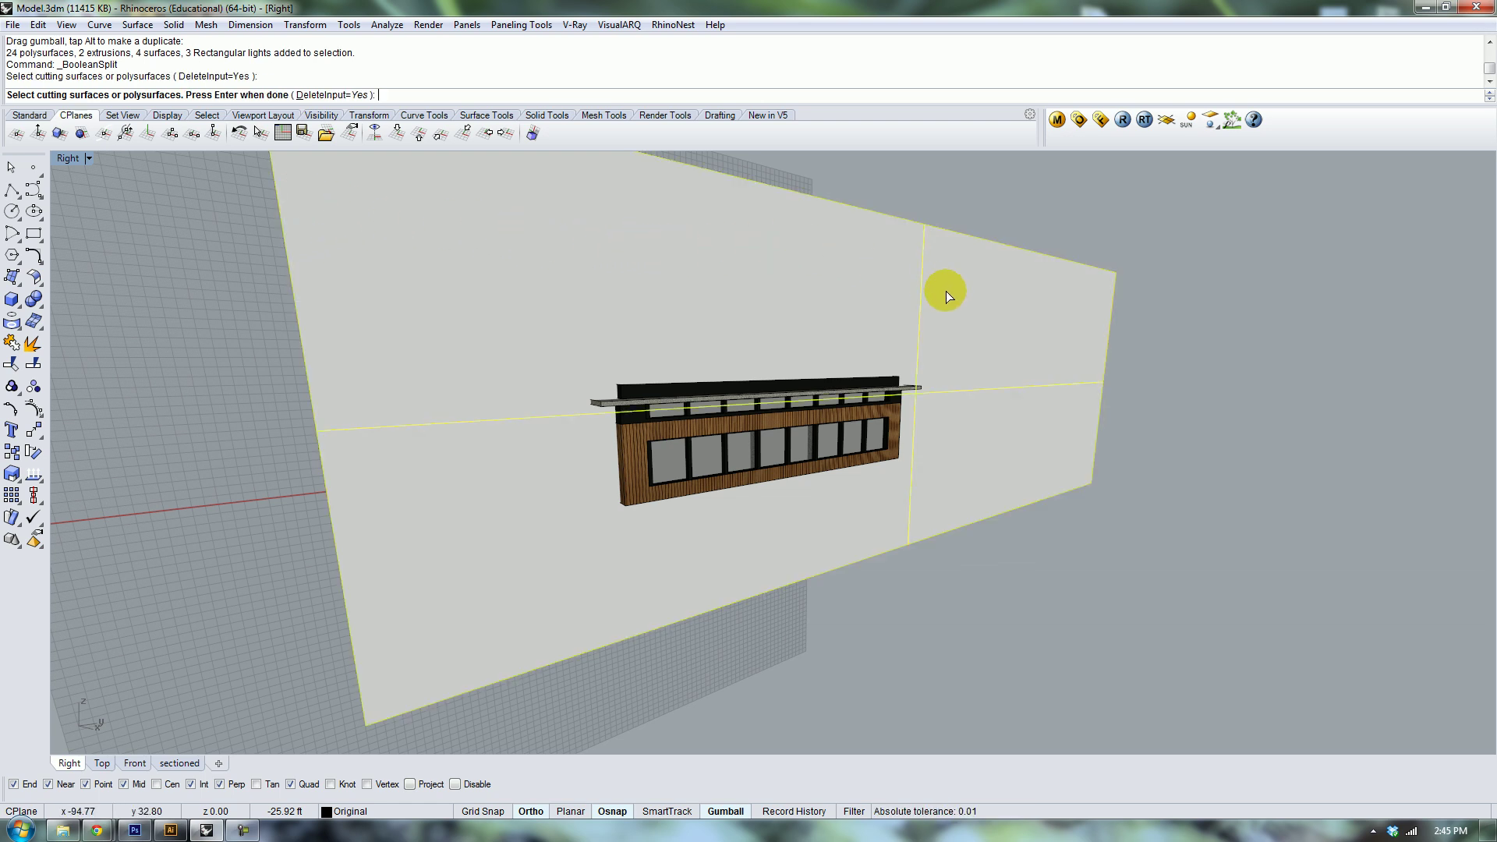
{"action": "key", "text": "Return"}
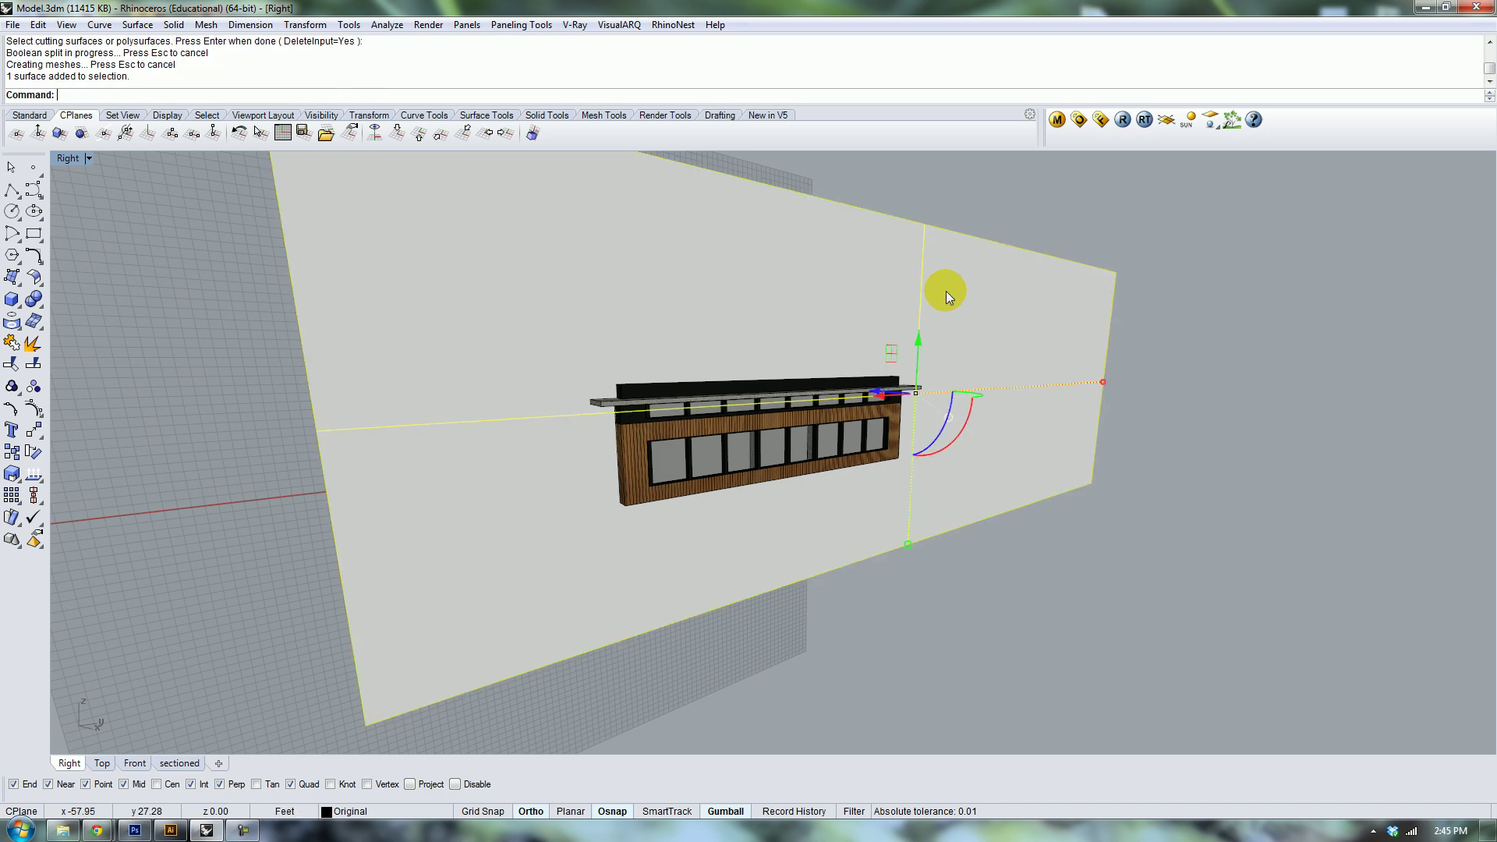
{"action": "key", "text": "Delete"}
Orbit around the split building to inspect the cut from the side and top.
{"action": "right_click_drag", "start_coordinate": [788, 269], "coordinate": [652, 529]}
{"action": "scroll", "coordinate": [766, 444], "scroll_direction": "up", "scroll_amount": 3}
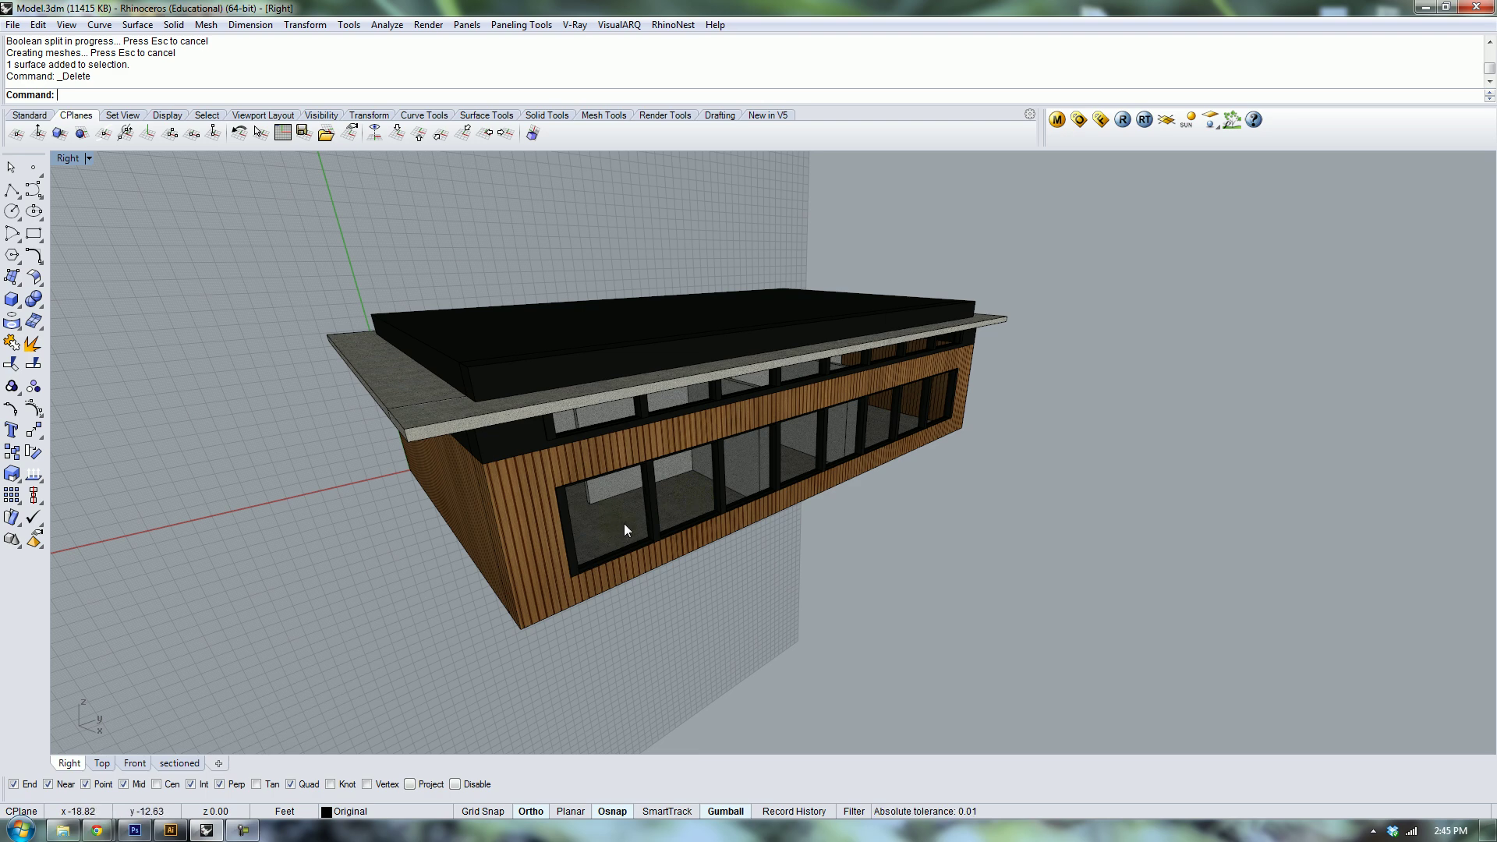
{"action": "right_click_drag", "start_coordinate": [647, 470], "coordinate": [816, 452]}
{"action": "mouse_move", "coordinate": [1051, 208]}
{"action": "right_mouse_down"}
{"action": "mouse_move", "coordinate": [1043, 284]}
{"action": "mouse_move", "coordinate": [1049, 203]}
{"action": "right_mouse_up"}
Delete the old 'section' material in the V-Ray material editor.
{"action": "left_click", "coordinate": [1057, 120]}
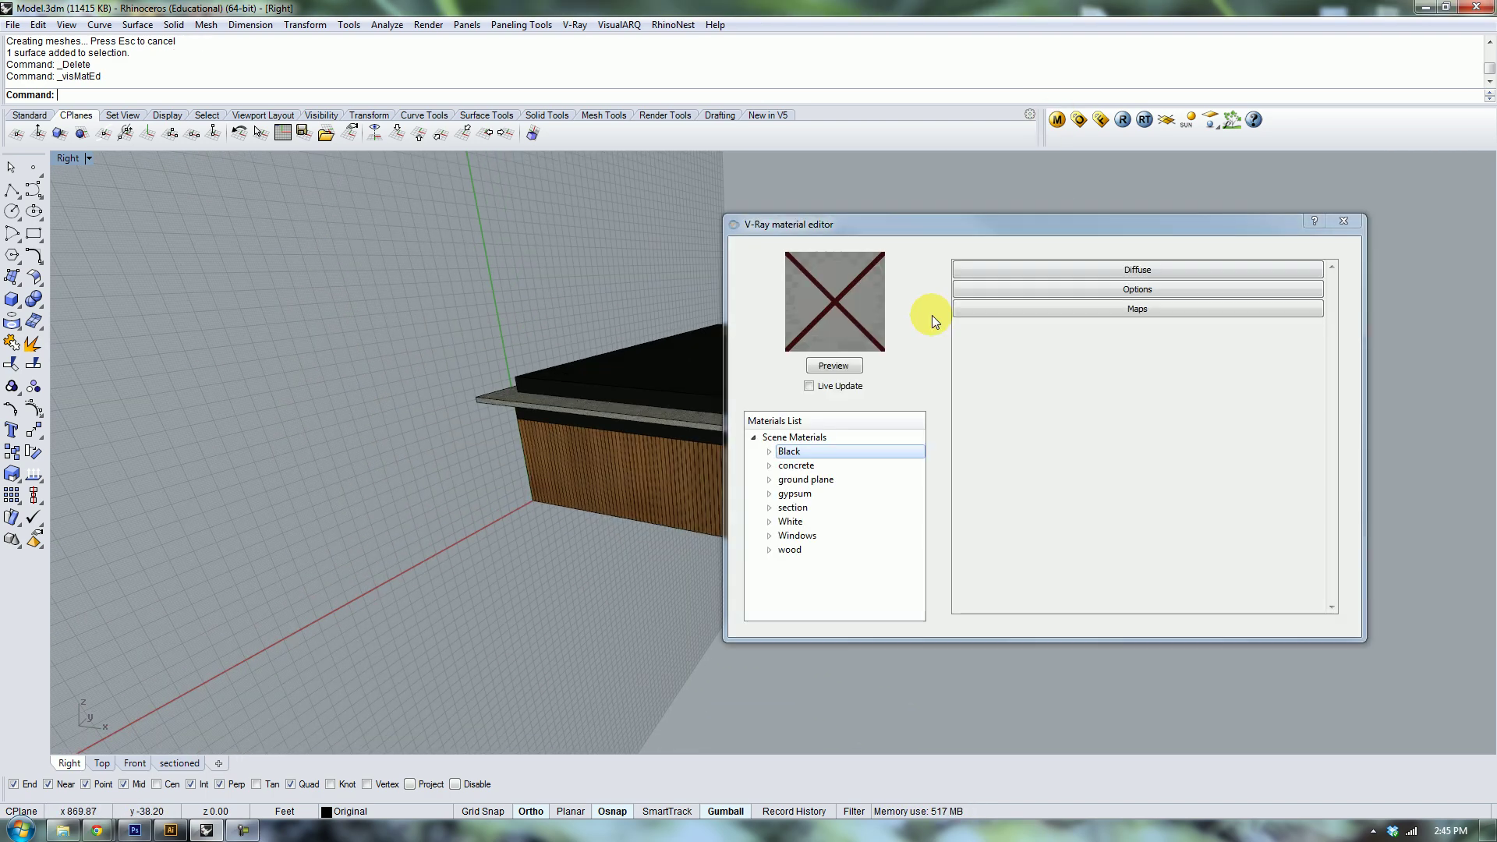
{"action": "left_click", "coordinate": [816, 508]}
{"action": "right_click", "coordinate": [832, 506]}
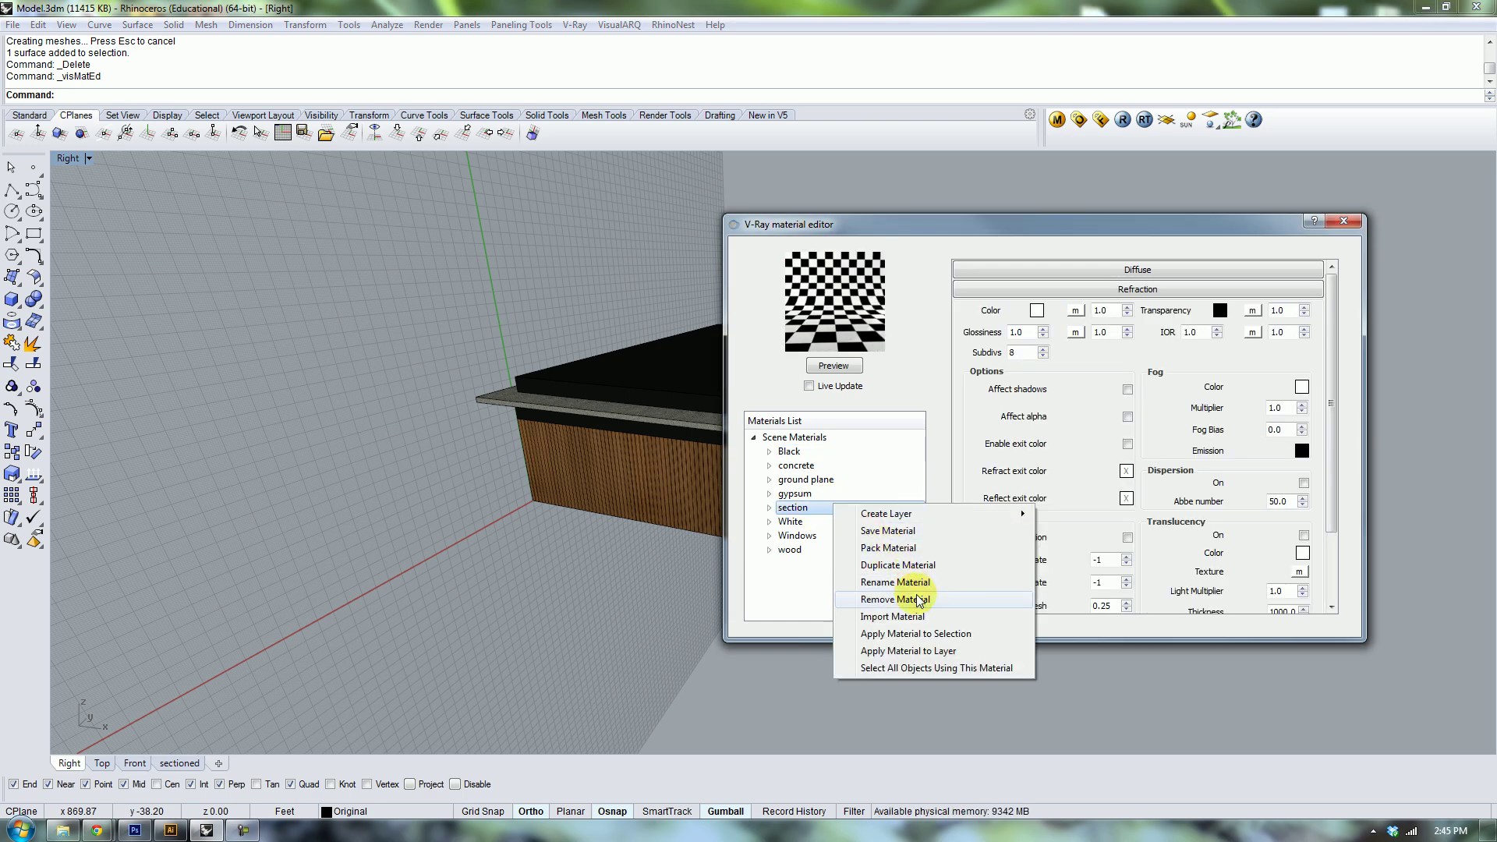
{"action": "left_click", "coordinate": [897, 599]}
{"action": "left_click", "coordinate": [1104, 454]}
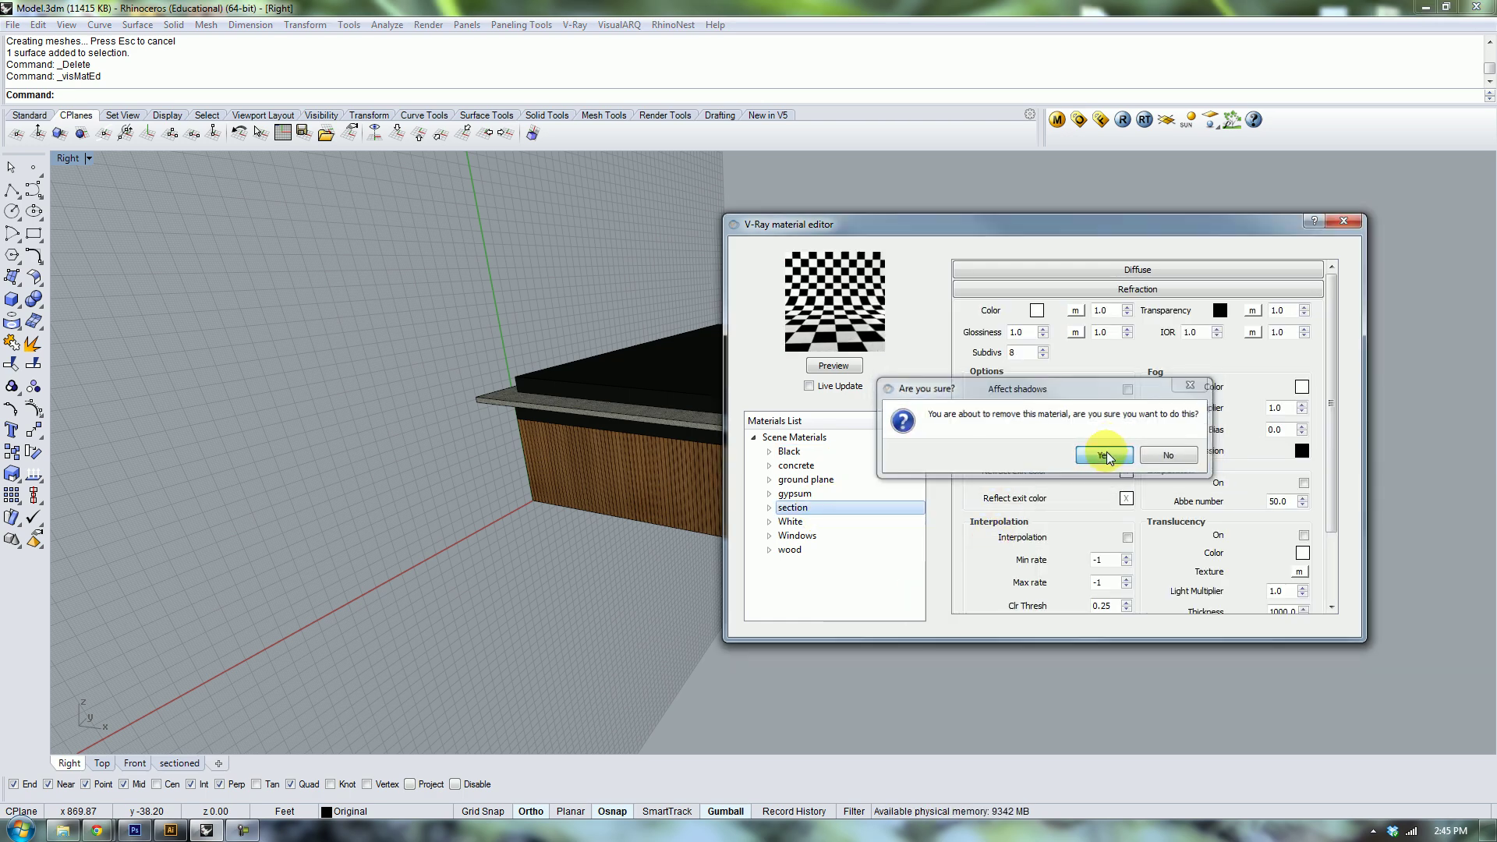
{"action": "left_click", "coordinate": [808, 439]}
Create a new Standard material and rename it 'section'.
{"action": "right_click", "coordinate": [811, 442]}
{"action": "mouse_move", "coordinate": [866, 446]}
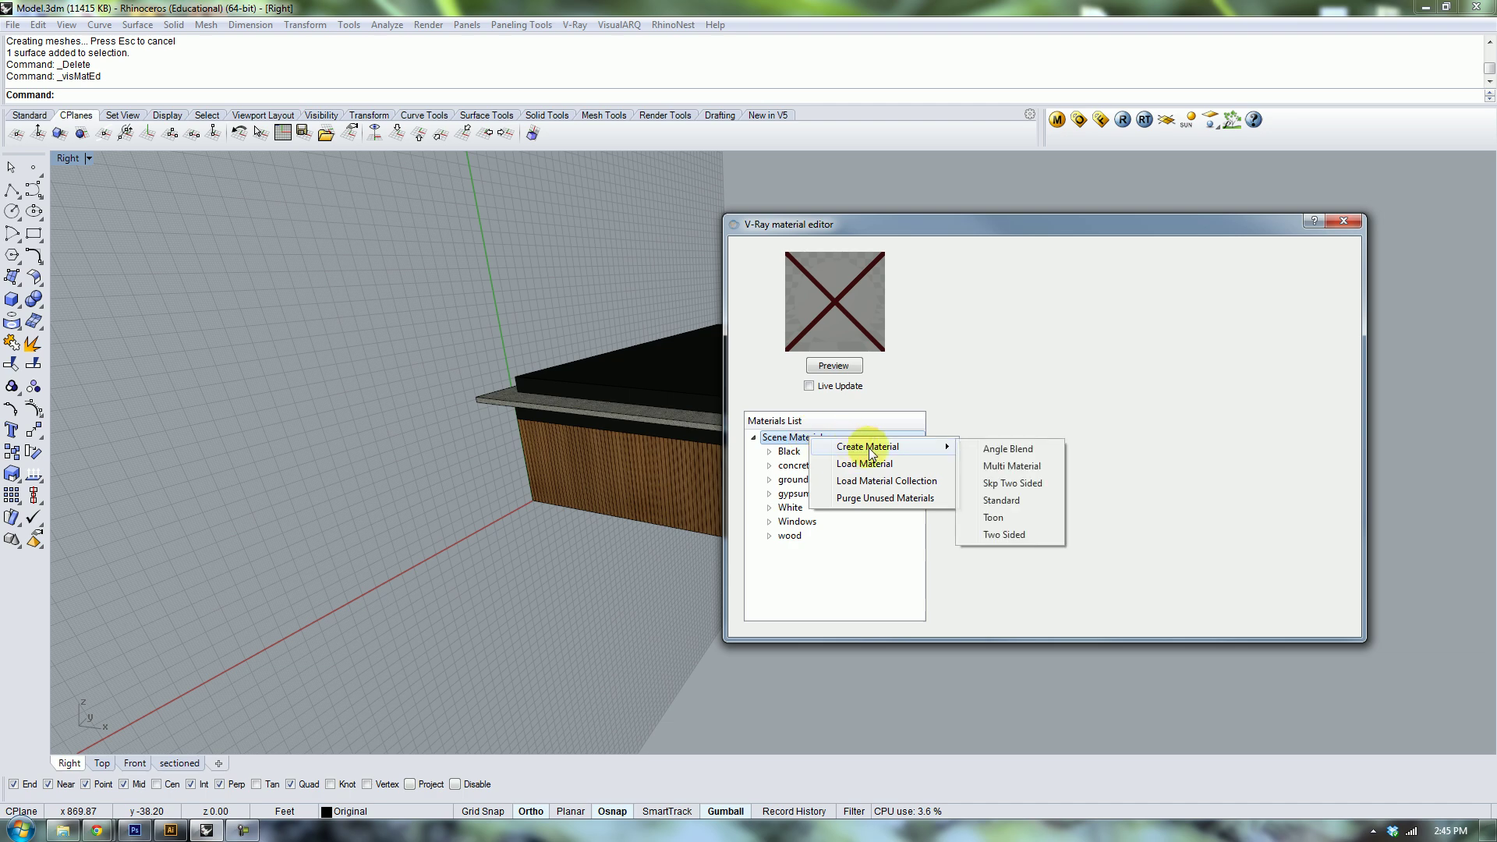
{"action": "left_click", "coordinate": [1011, 500]}
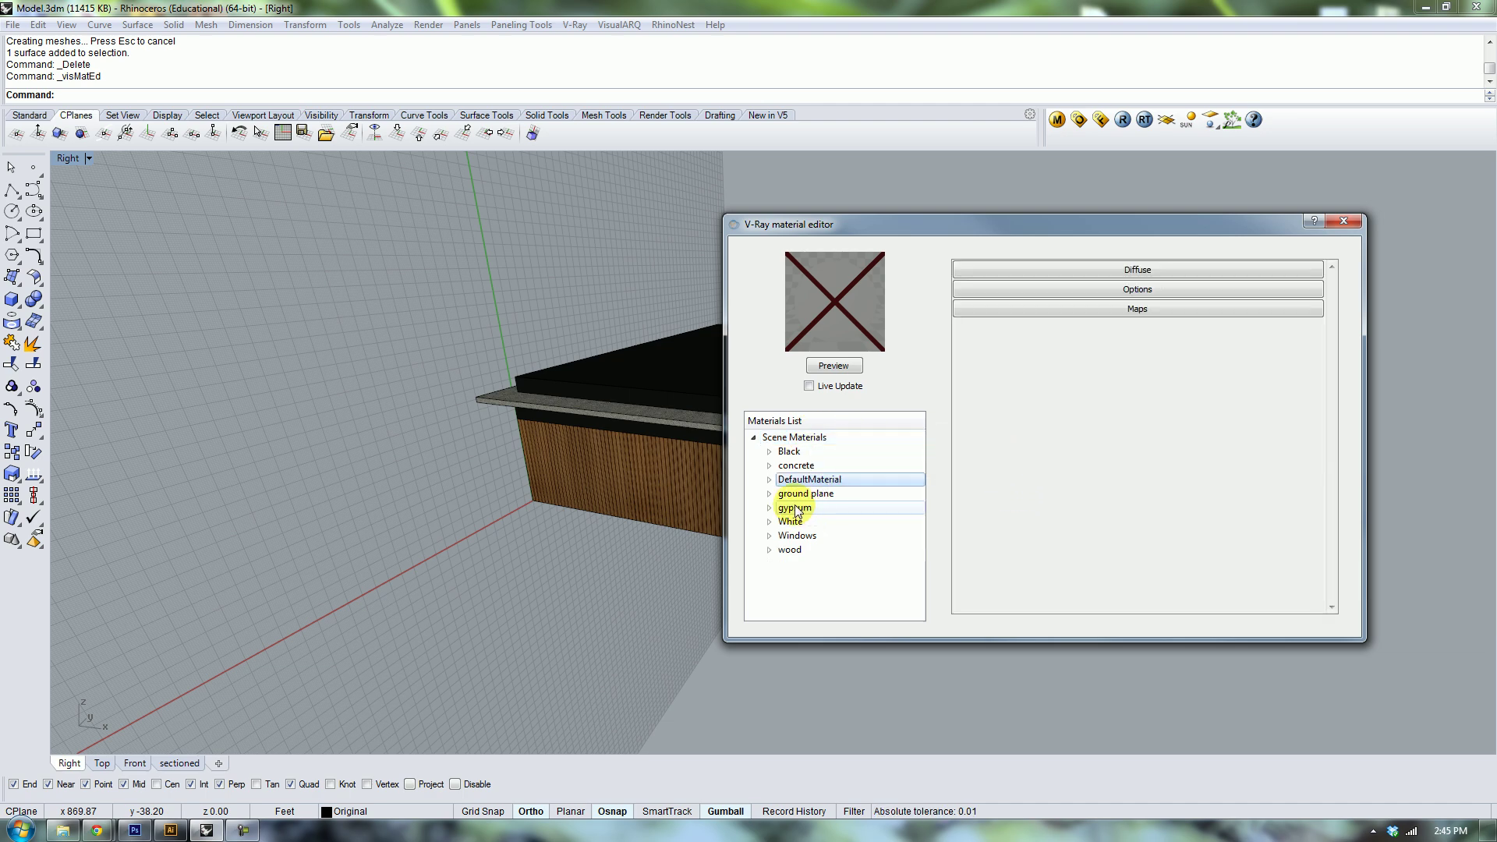
{"action": "left_click", "coordinate": [769, 479]}
{"action": "double_click", "coordinate": [813, 481]}
{"action": "type", "text": "section"}
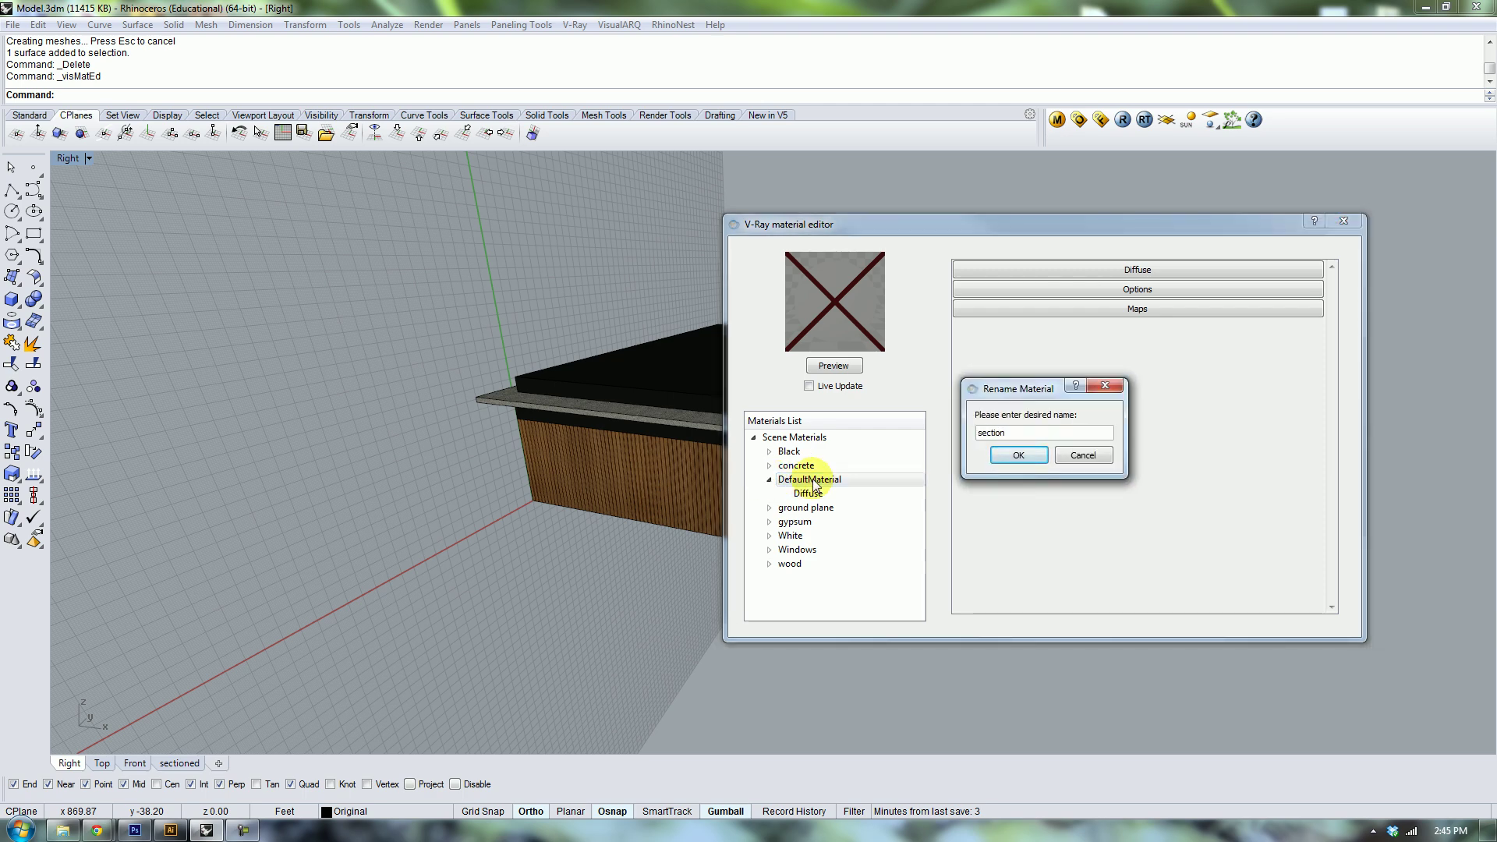
{"action": "key", "text": "Return"}
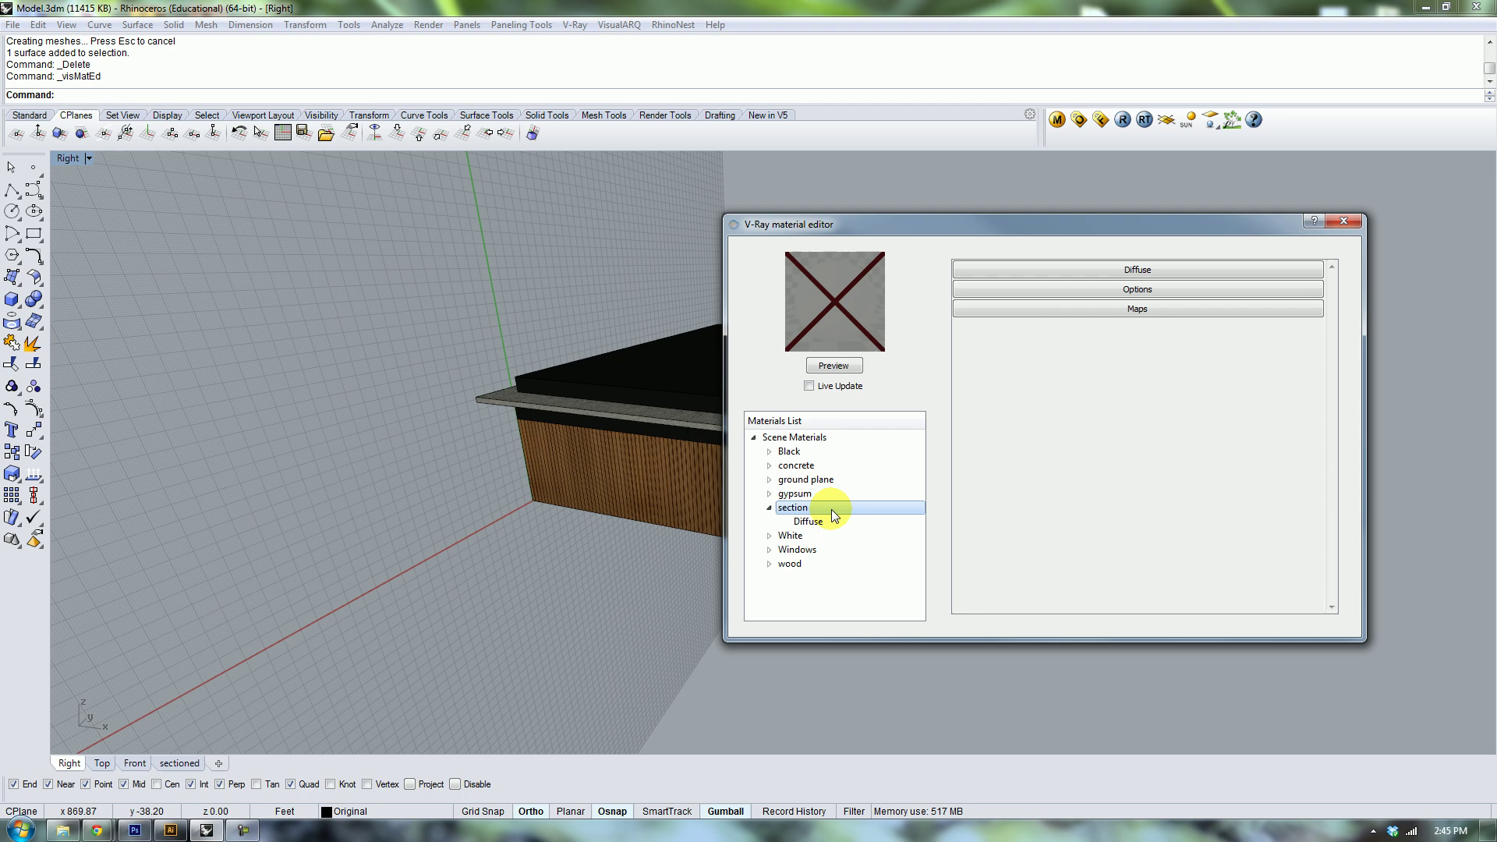
Add a Refraction layer to the 'section' material.
{"action": "right_click", "coordinate": [831, 508]}
{"action": "mouse_move", "coordinate": [889, 519]}
{"action": "left_click", "coordinate": [1080, 572]}
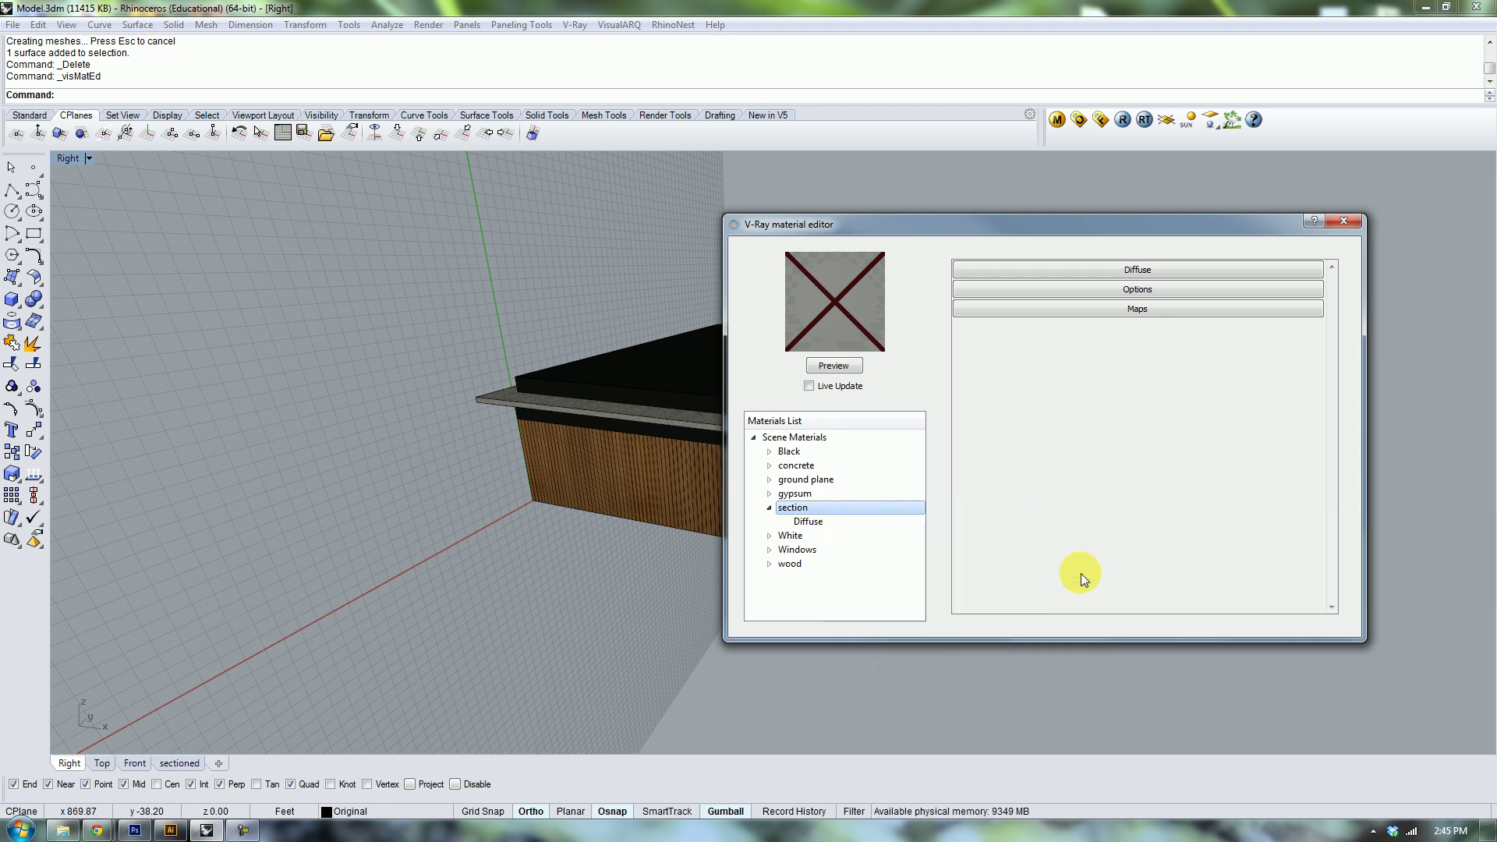
Set the section material's diffuse colour to black.
{"action": "left_click", "coordinate": [1167, 270]}
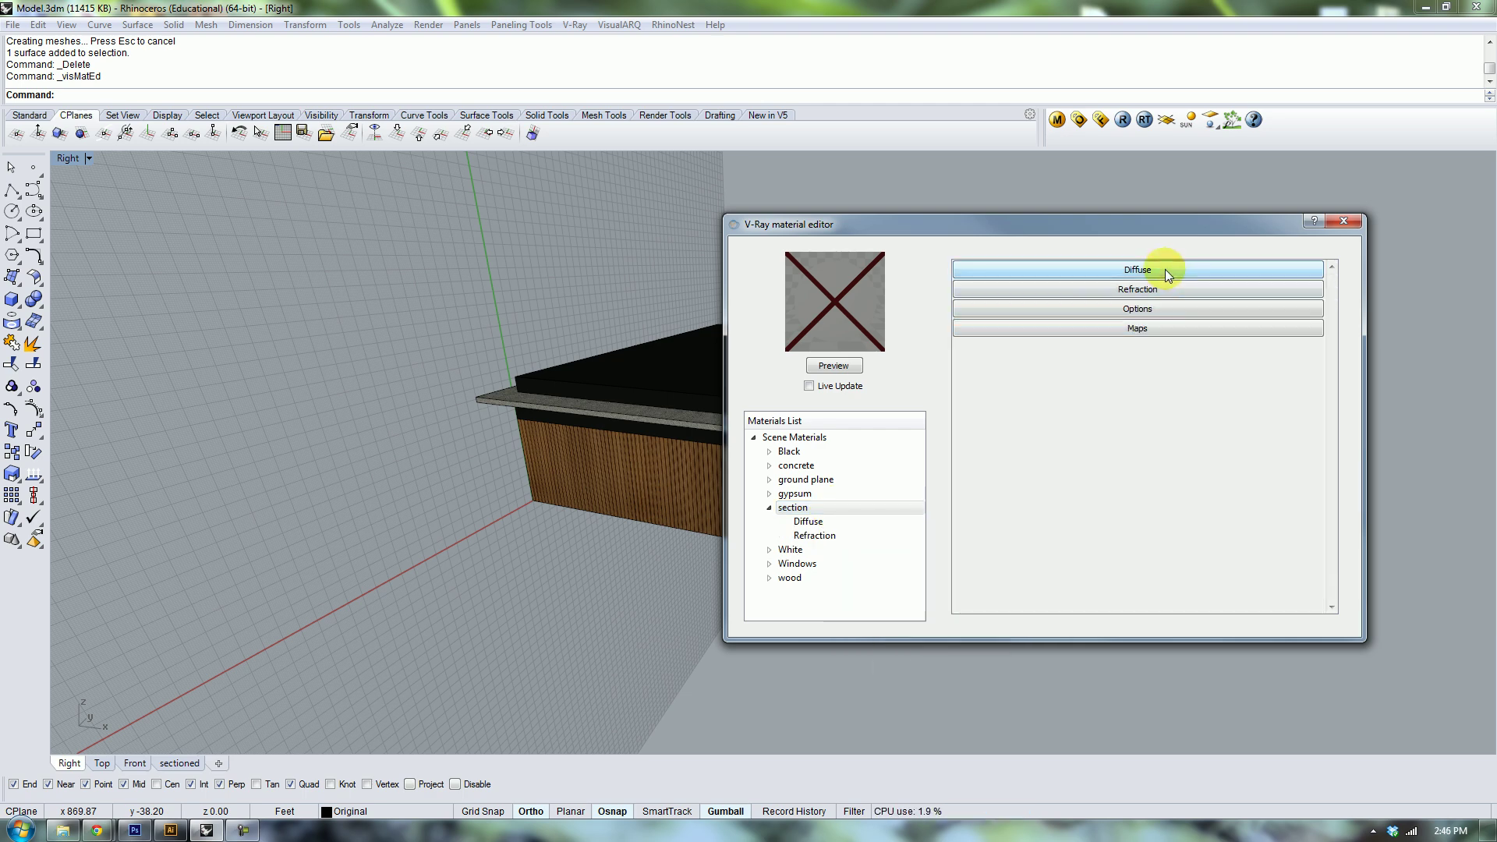
{"action": "left_click", "coordinate": [1165, 269]}
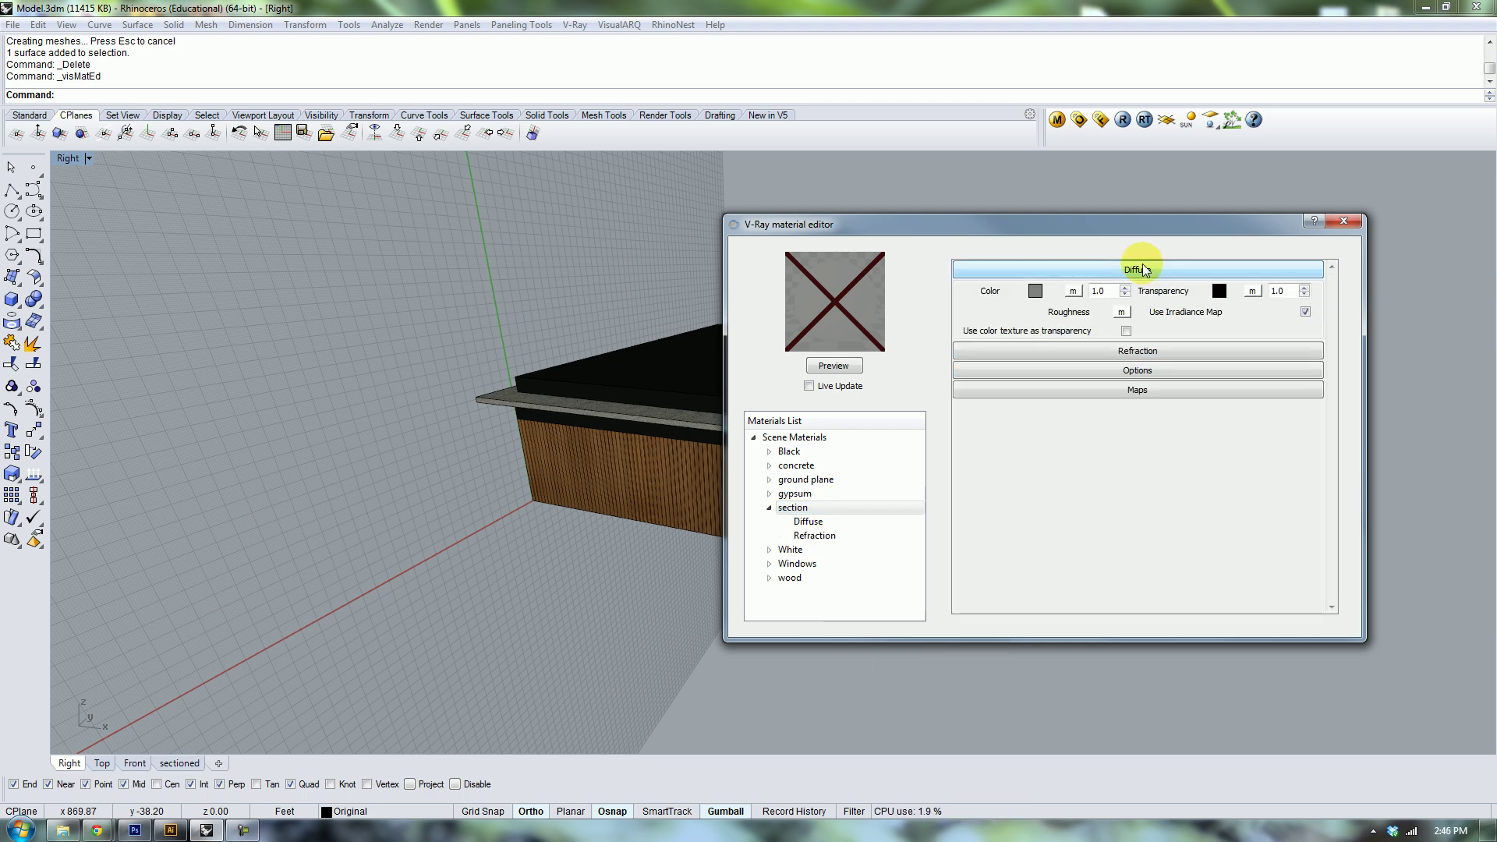
{"action": "left_click", "coordinate": [1037, 293]}
{"action": "left_click_drag", "start_coordinate": [981, 302], "coordinate": [1056, 390]}
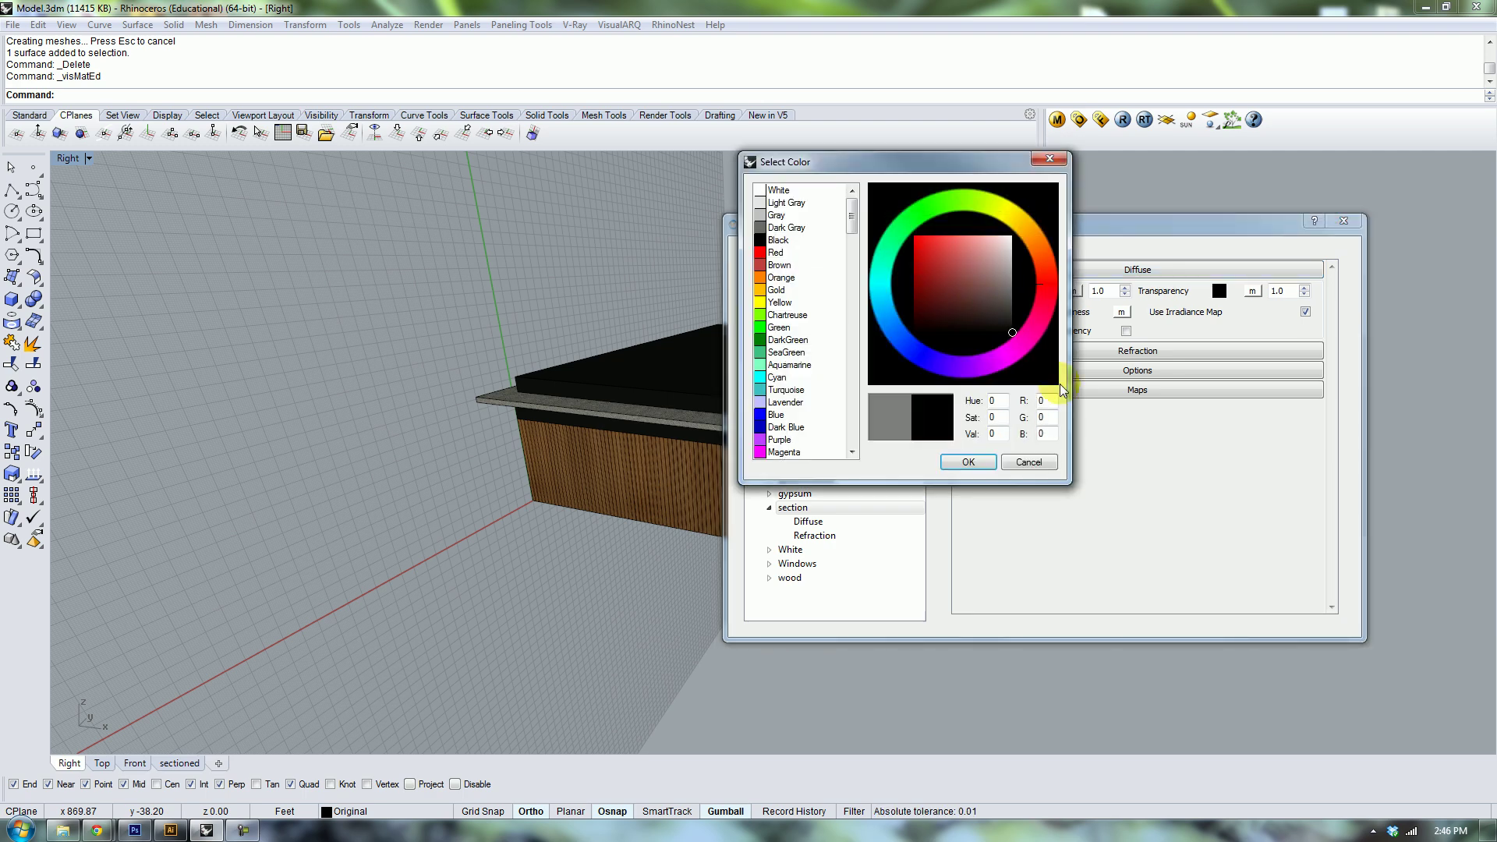
{"action": "left_click", "coordinate": [969, 462]}
Set the diffuse transparency to white and show the Refraction settings.
{"action": "left_click", "coordinate": [1220, 291]}
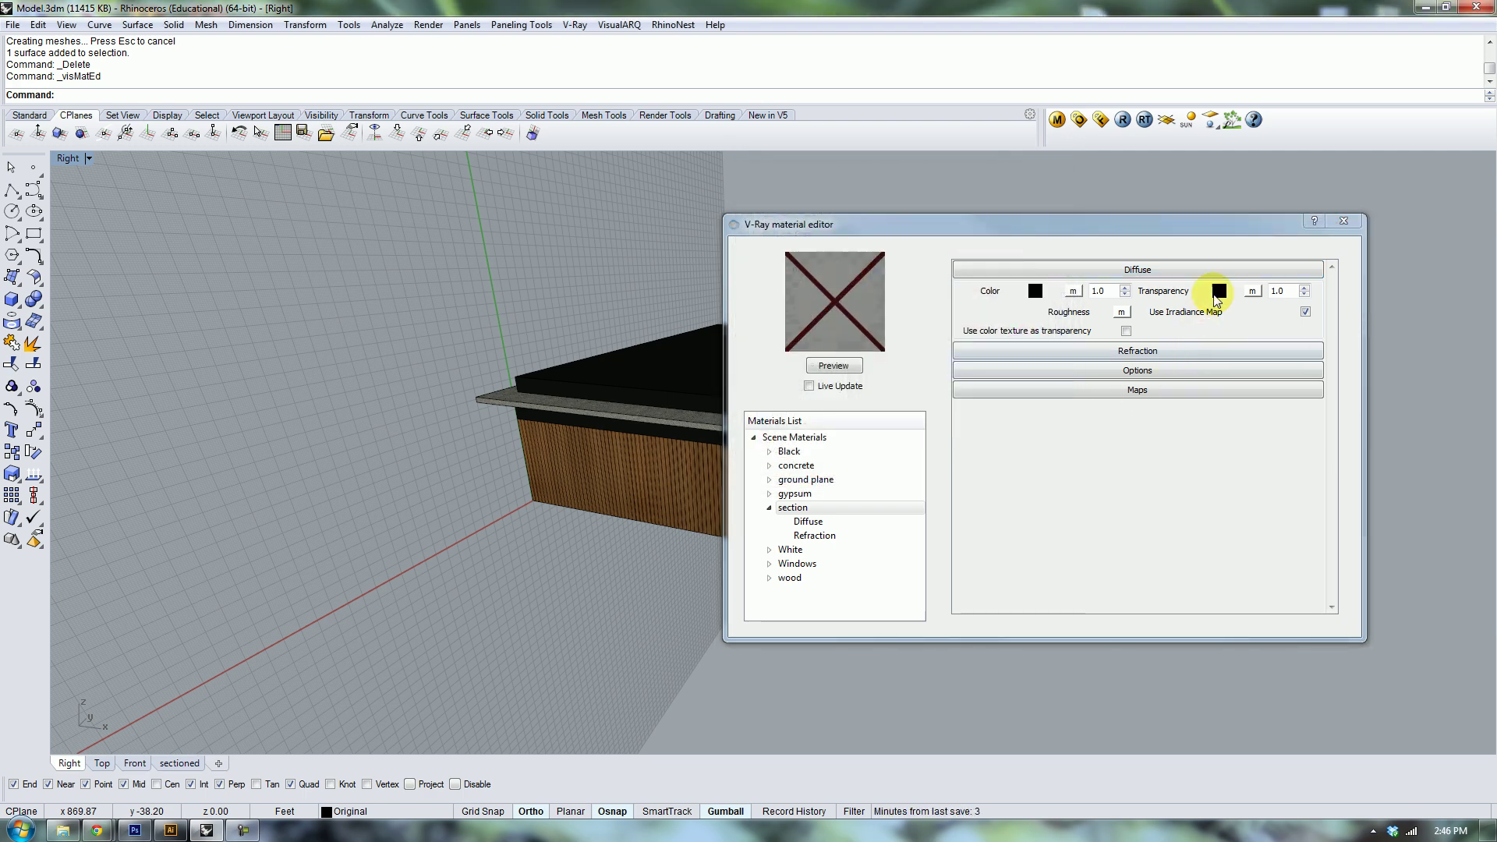
{"action": "left_click_drag", "start_coordinate": [1012, 287], "coordinate": [1018, 226]}
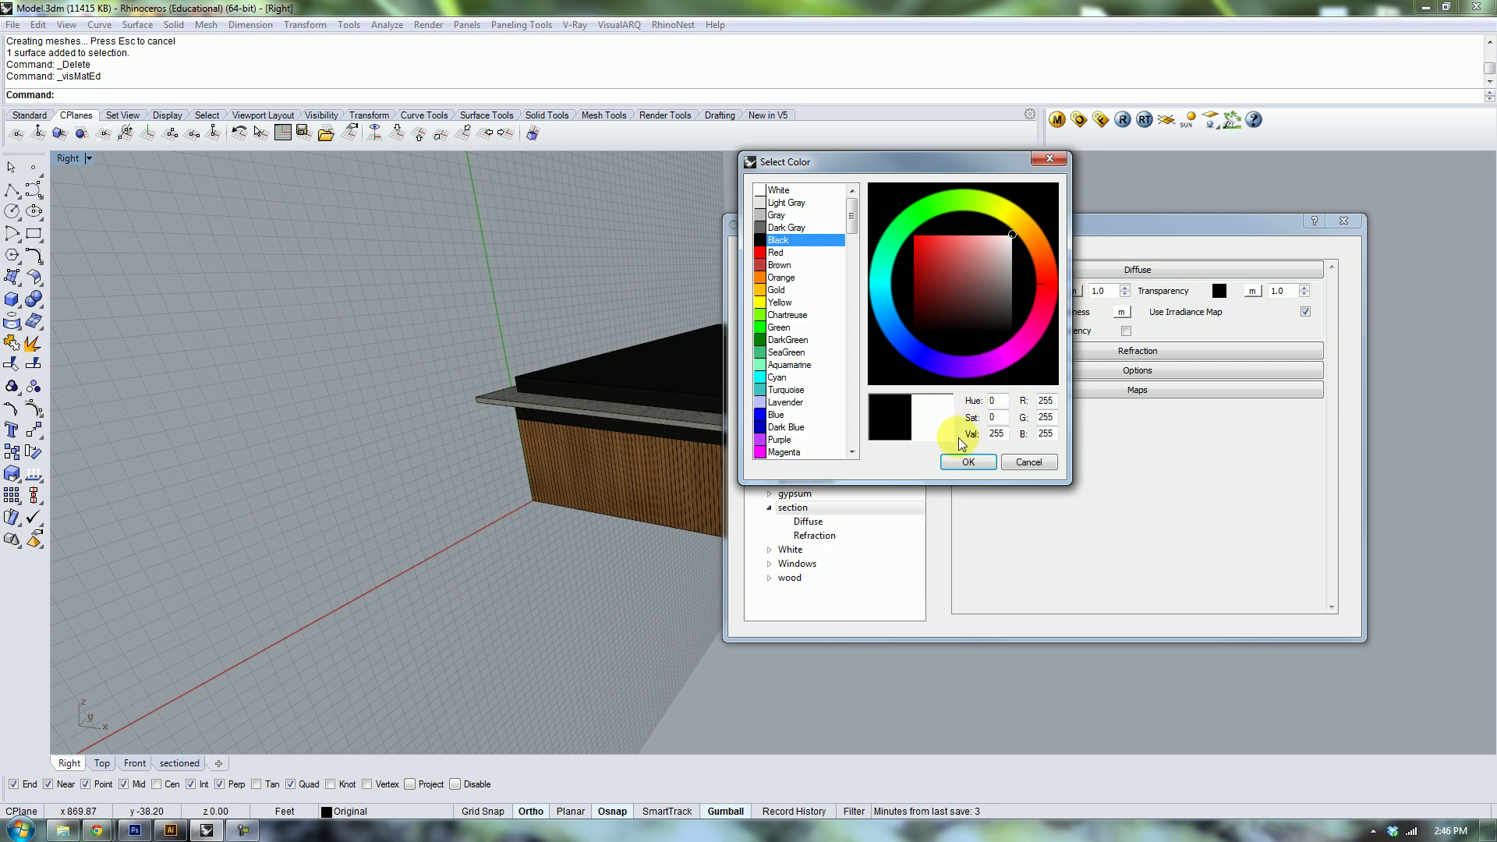
{"action": "left_click", "coordinate": [967, 462]}
{"action": "left_click", "coordinate": [1106, 270]}
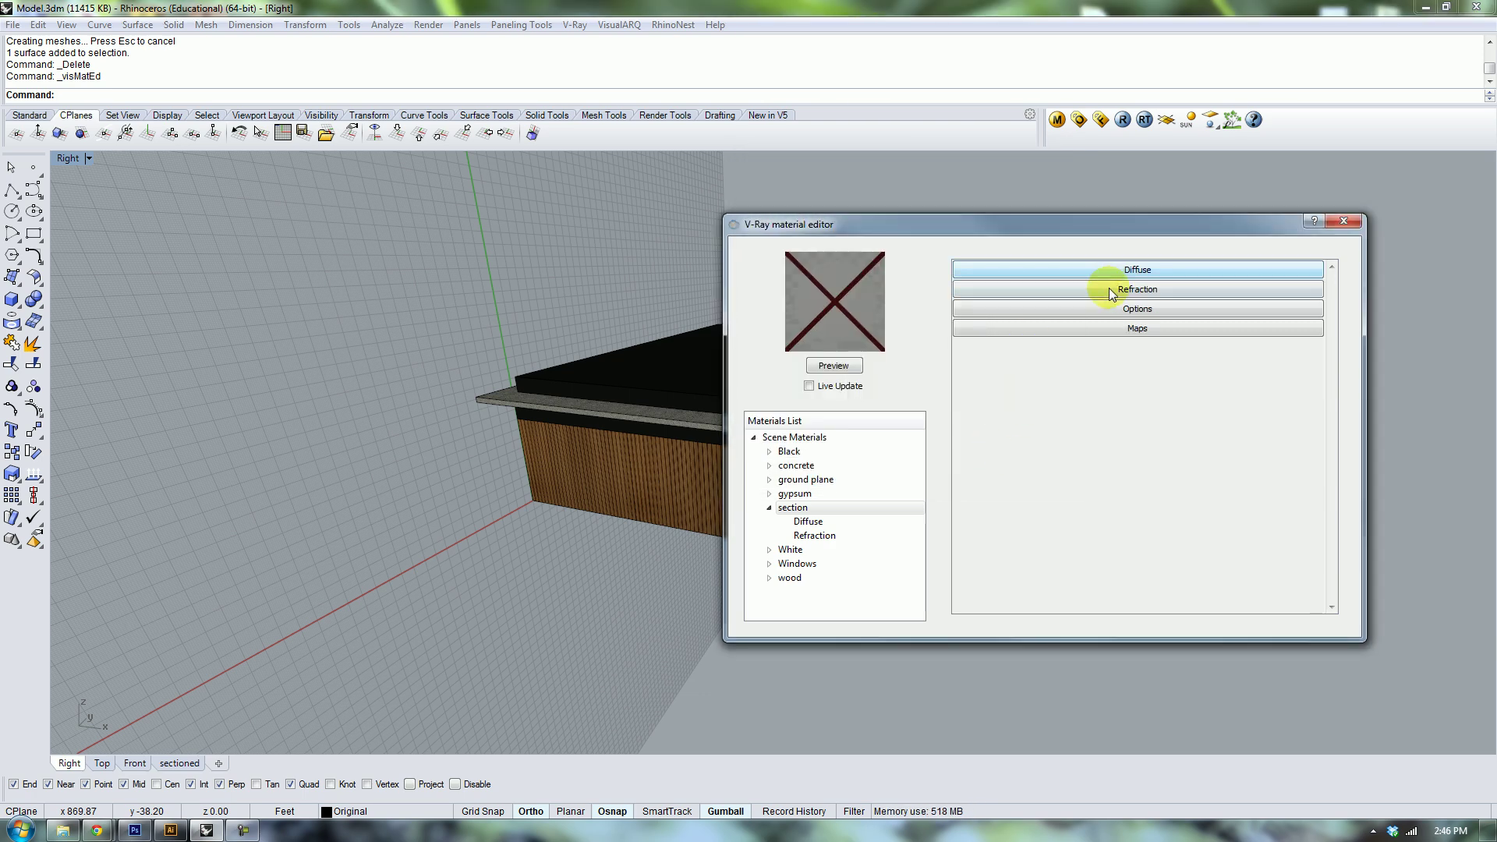
{"action": "left_click", "coordinate": [1110, 290]}
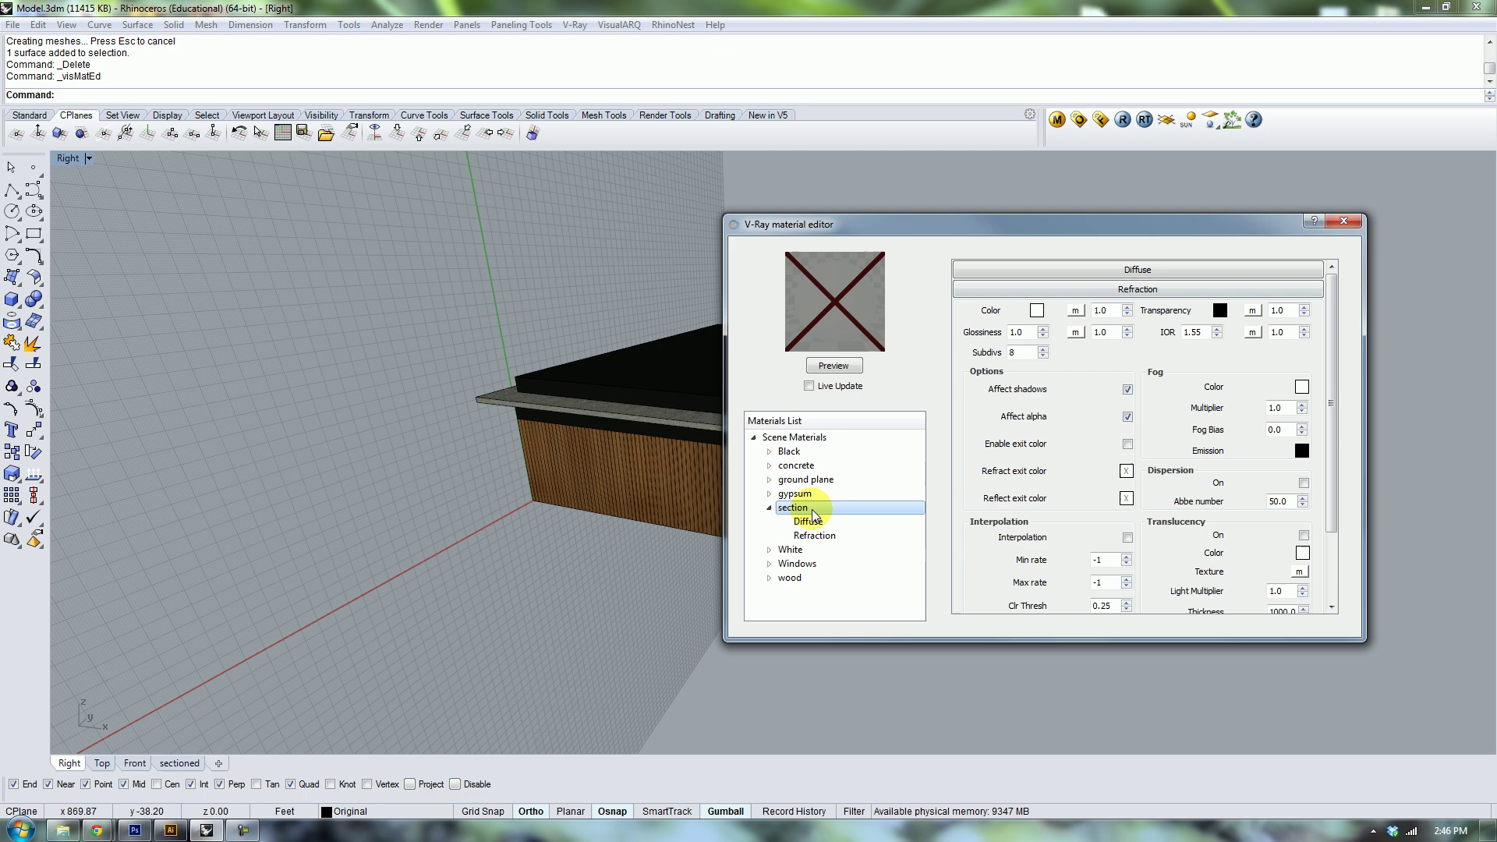
Change the refraction IOR from 1.55 to 1 and re-render the material preview.
{"action": "left_click", "coordinate": [838, 366]}
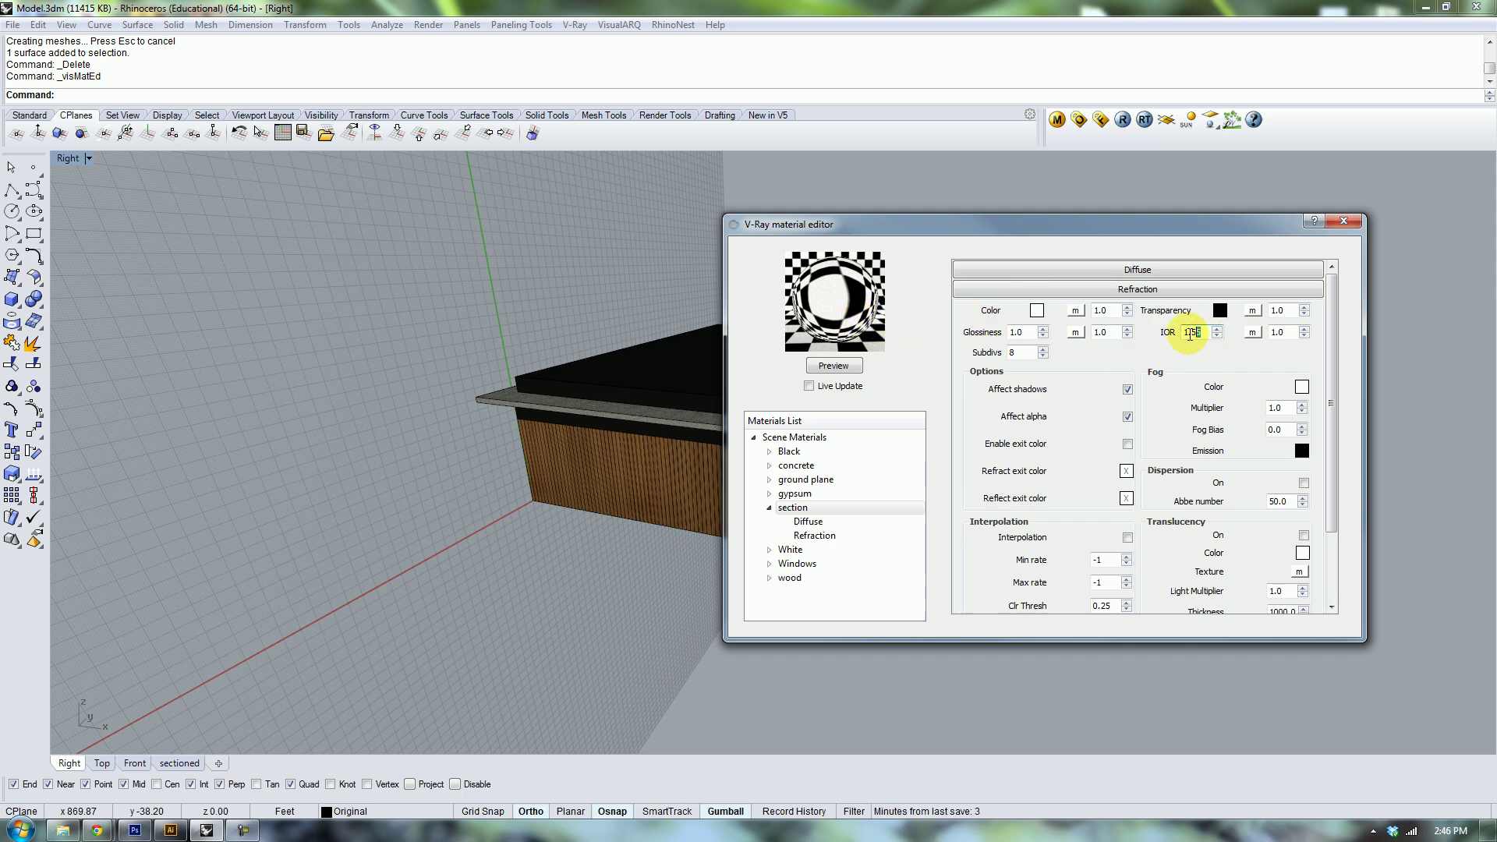
{"action": "double_click", "coordinate": [1193, 333]}
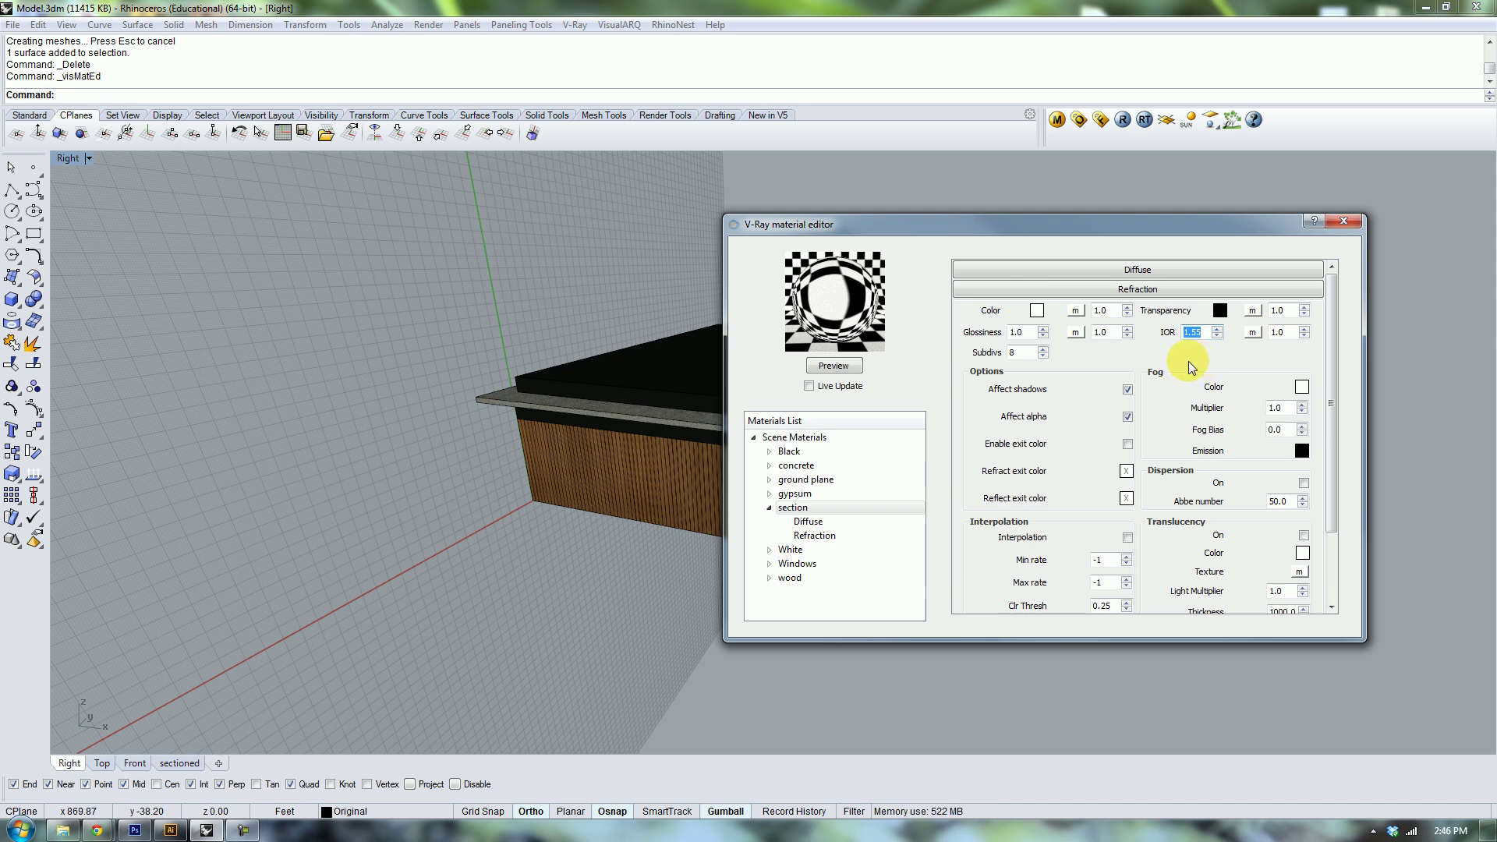
{"action": "type", "text": "1"}
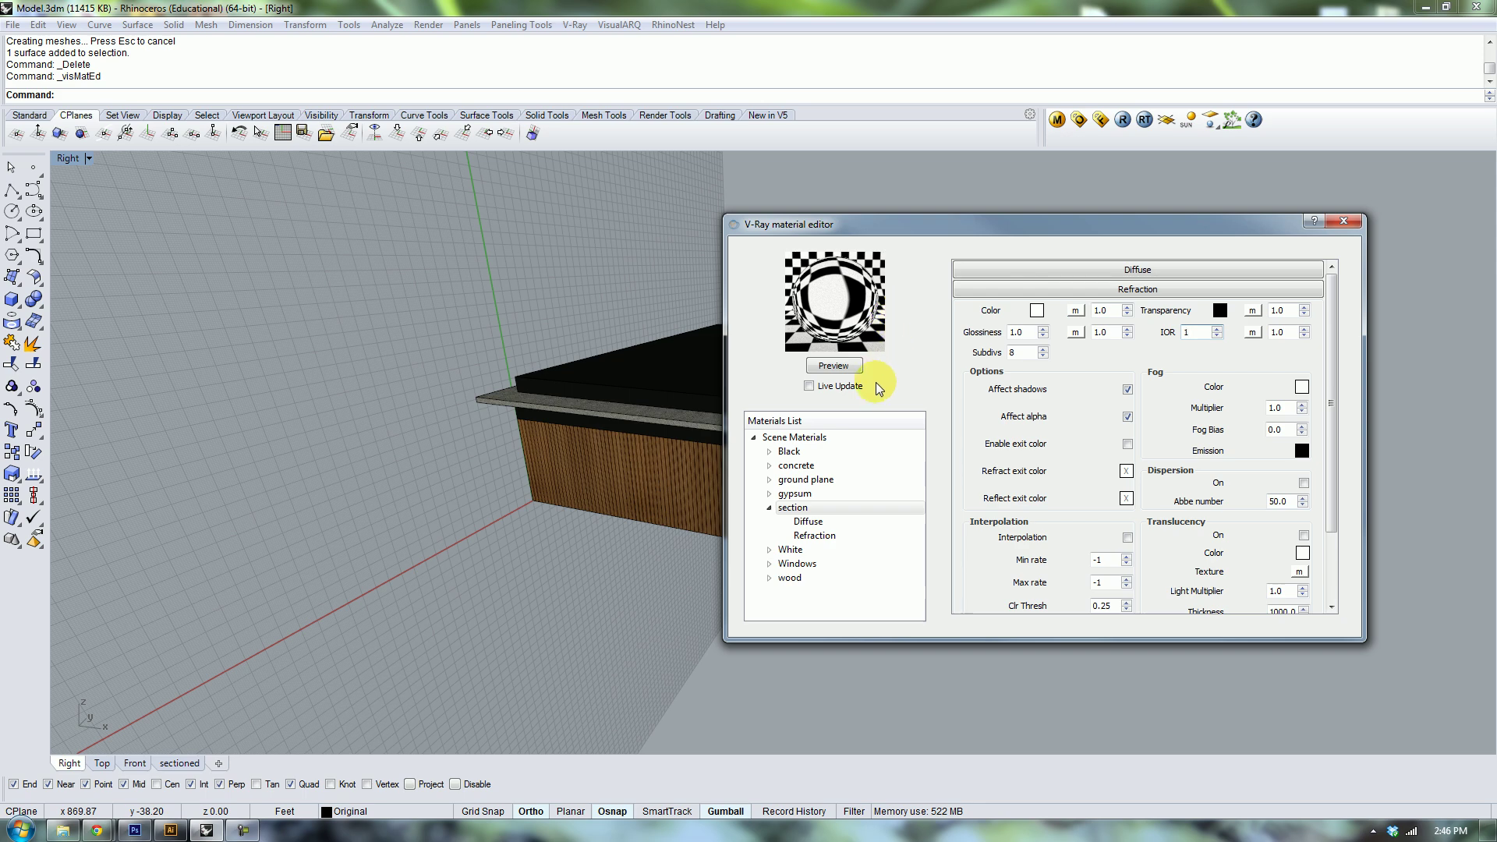
{"action": "left_click", "coordinate": [842, 368]}
{"action": "left_click", "coordinate": [839, 367]}
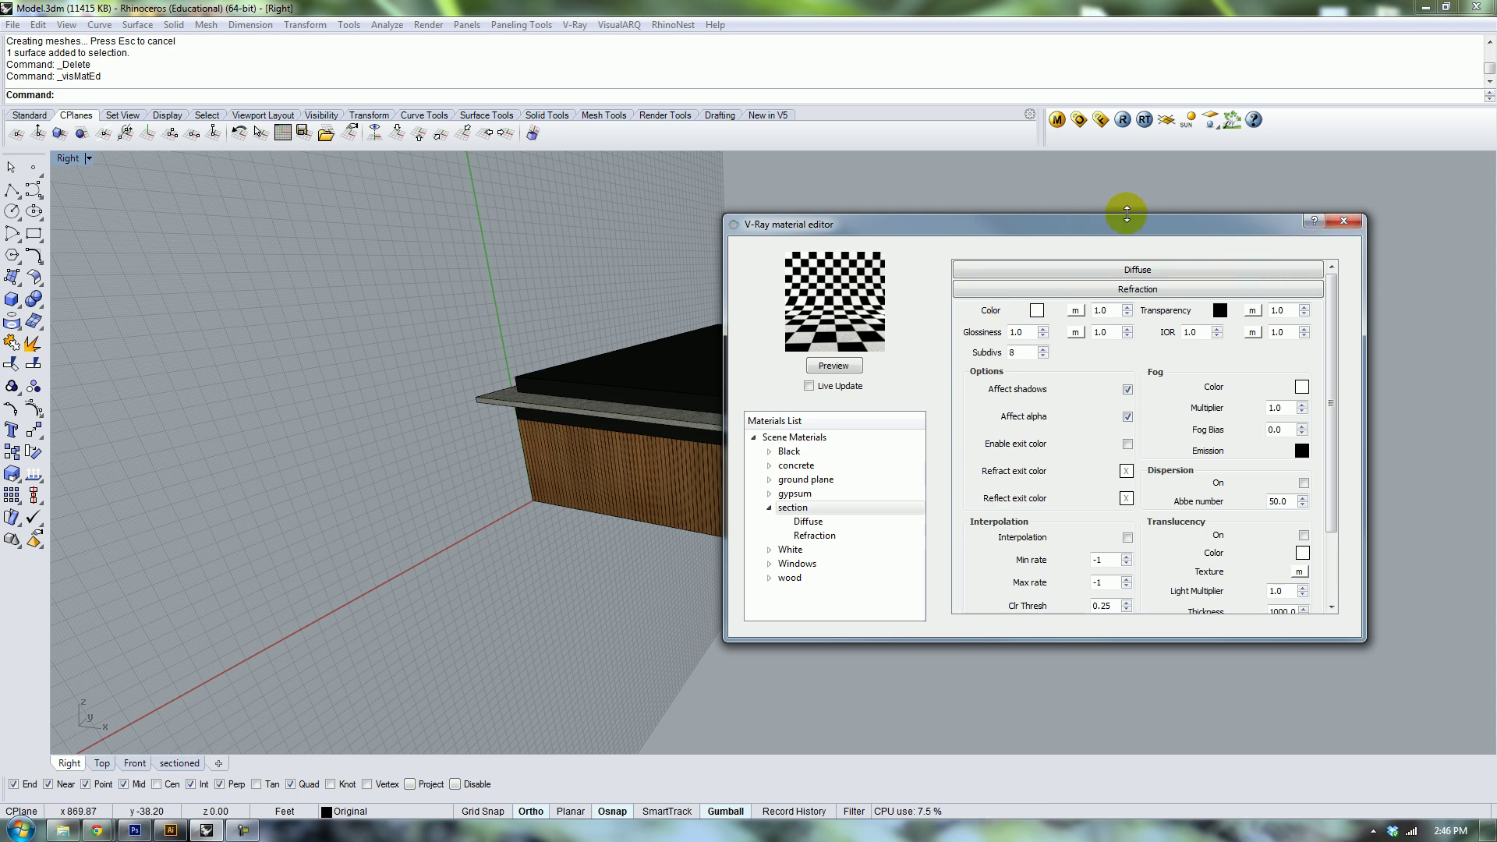
Move the editor aside, orbit to a side elevation, and window-select the right-end windows.
{"action": "left_click_drag", "start_coordinate": [1102, 217], "coordinate": [1299, 219]}
{"action": "right_click_drag", "start_coordinate": [803, 250], "coordinate": [752, 311]}
{"action": "left_click_drag", "start_coordinate": [749, 521], "coordinate": [830, 292]}
Apply the section material to the selected right-end window objects.
{"action": "right_click_drag", "start_coordinate": [839, 277], "coordinate": [838, 435]}
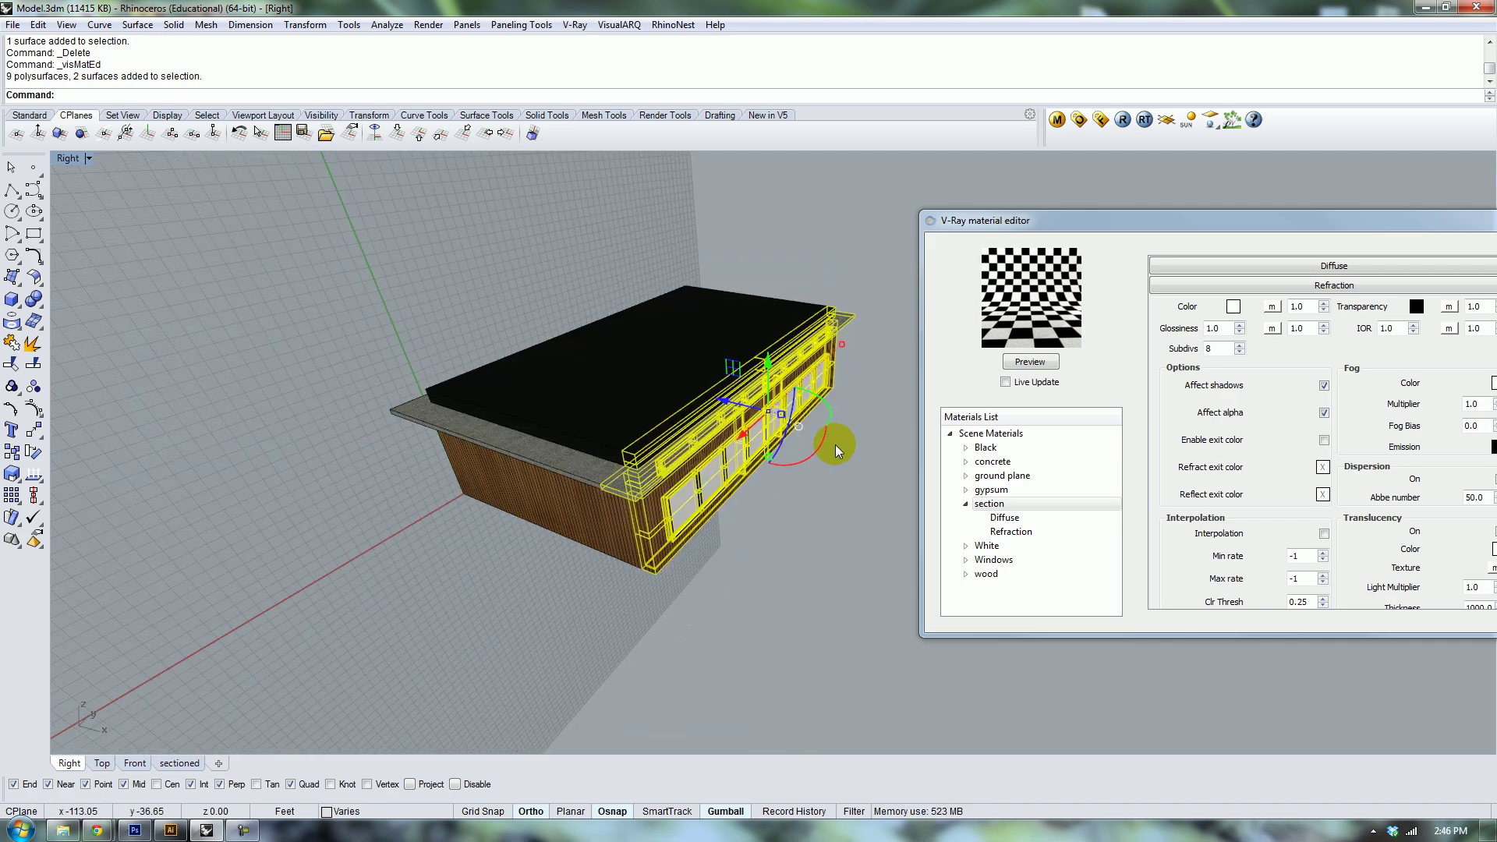
{"action": "right_click", "coordinate": [989, 504]}
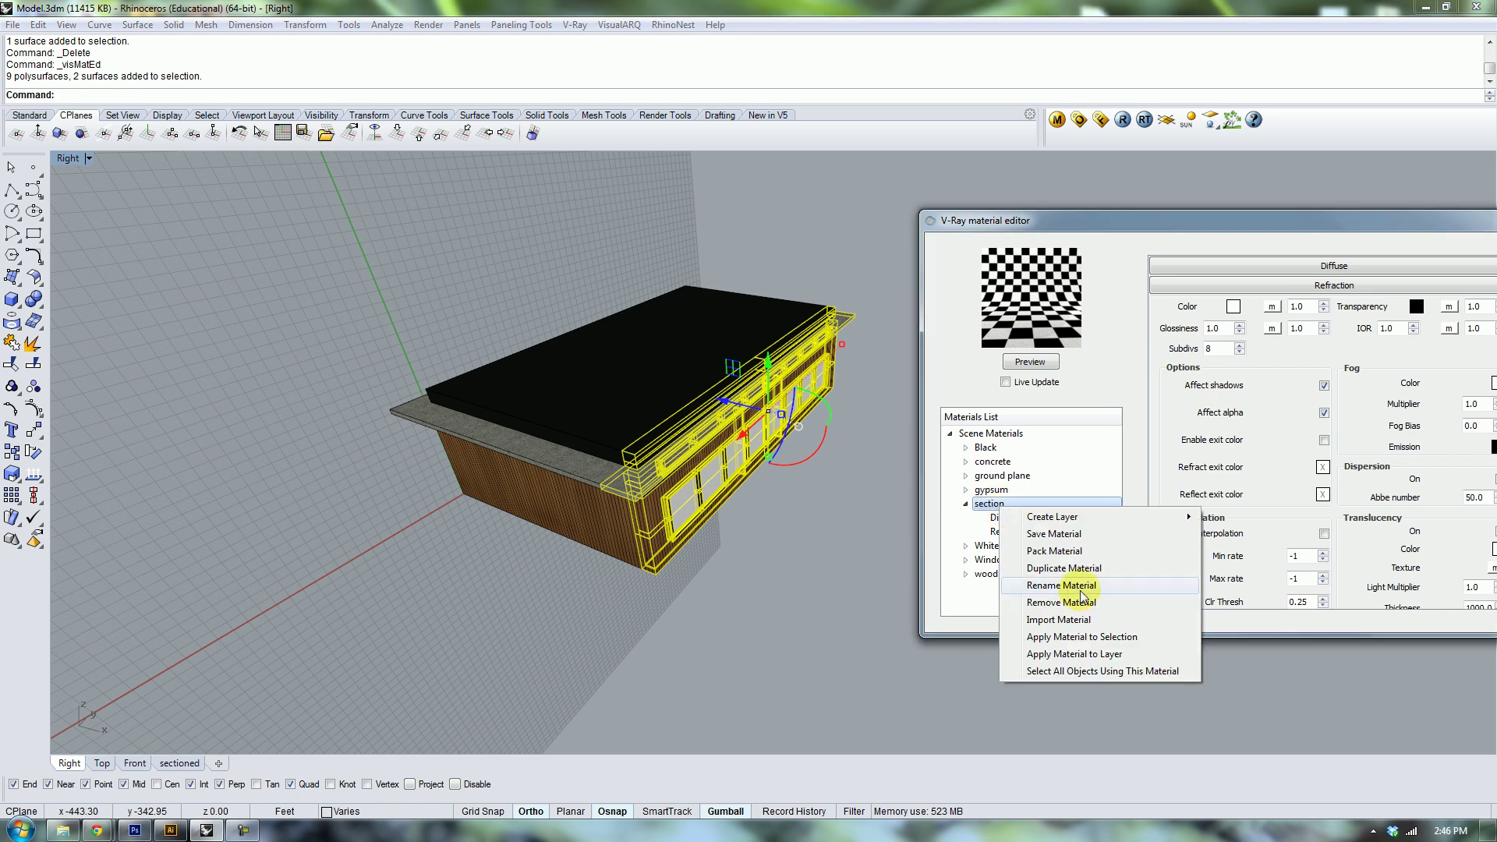
{"action": "left_click", "coordinate": [1088, 638]}
{"action": "left_click_drag", "start_coordinate": [1169, 226], "coordinate": [858, 228]}
Select the long lower window and the upper window copies along the glazed front.
{"action": "left_click", "coordinate": [1248, 220]}
{"action": "right_click_drag", "start_coordinate": [1060, 450], "coordinate": [802, 499]}
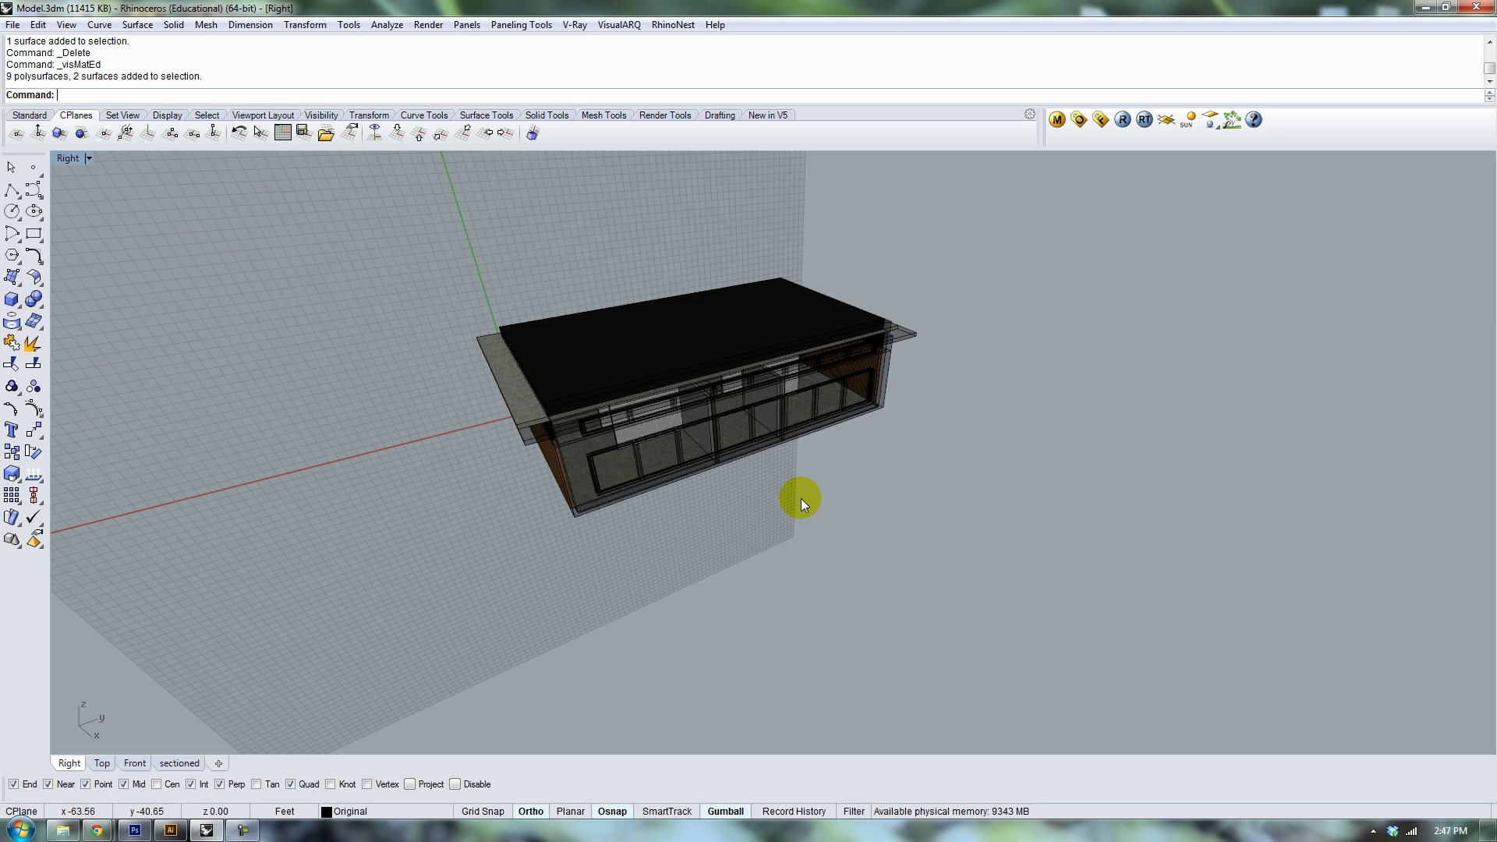
{"action": "scroll", "coordinate": [616, 429], "scroll_direction": "up", "scroll_amount": 6}
{"action": "left_click", "coordinate": [567, 469]}
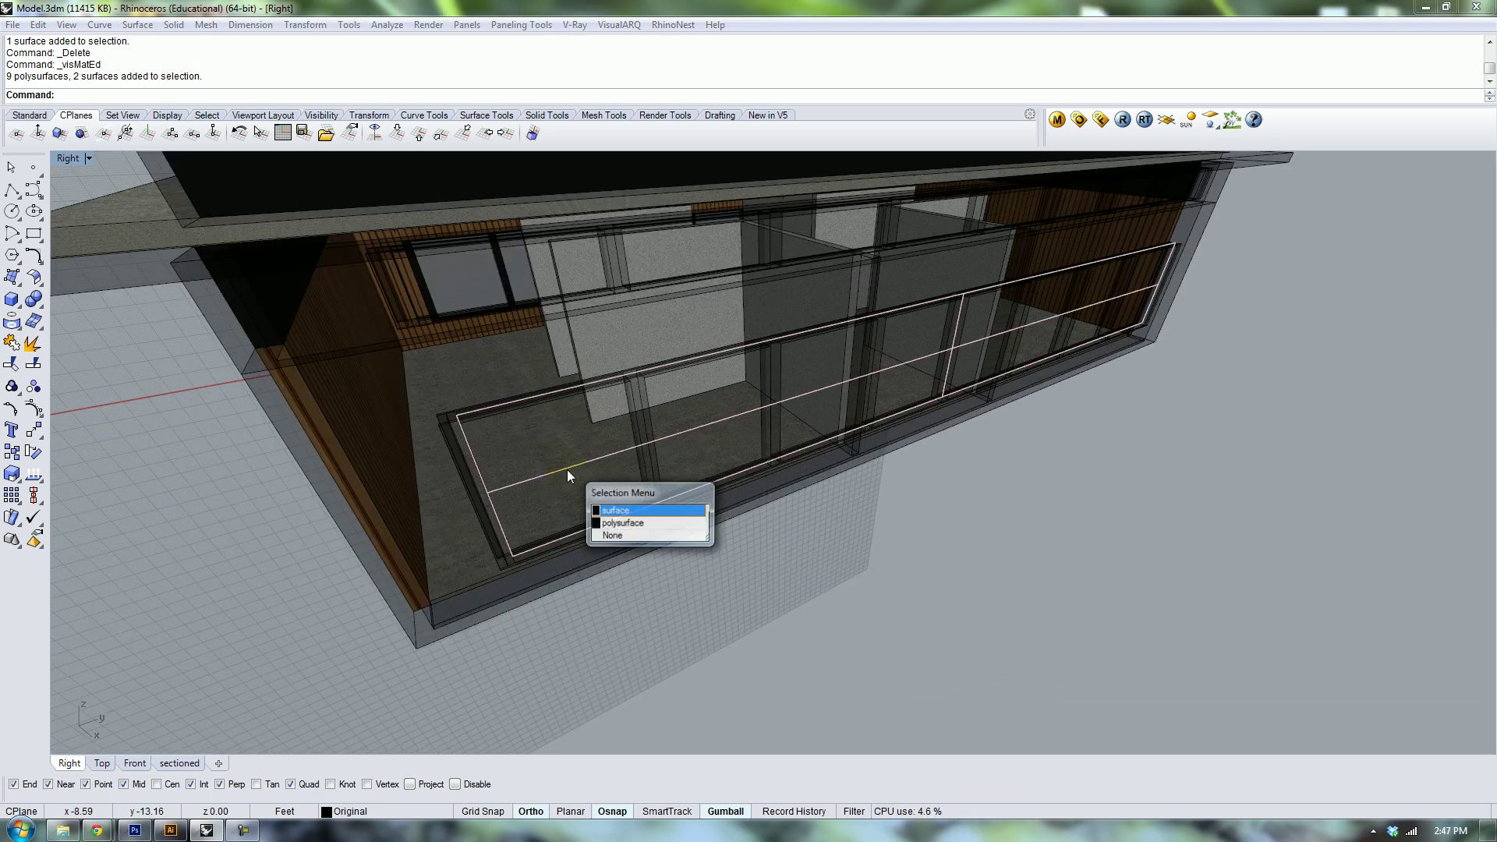
{"action": "left_click", "coordinate": [623, 523]}
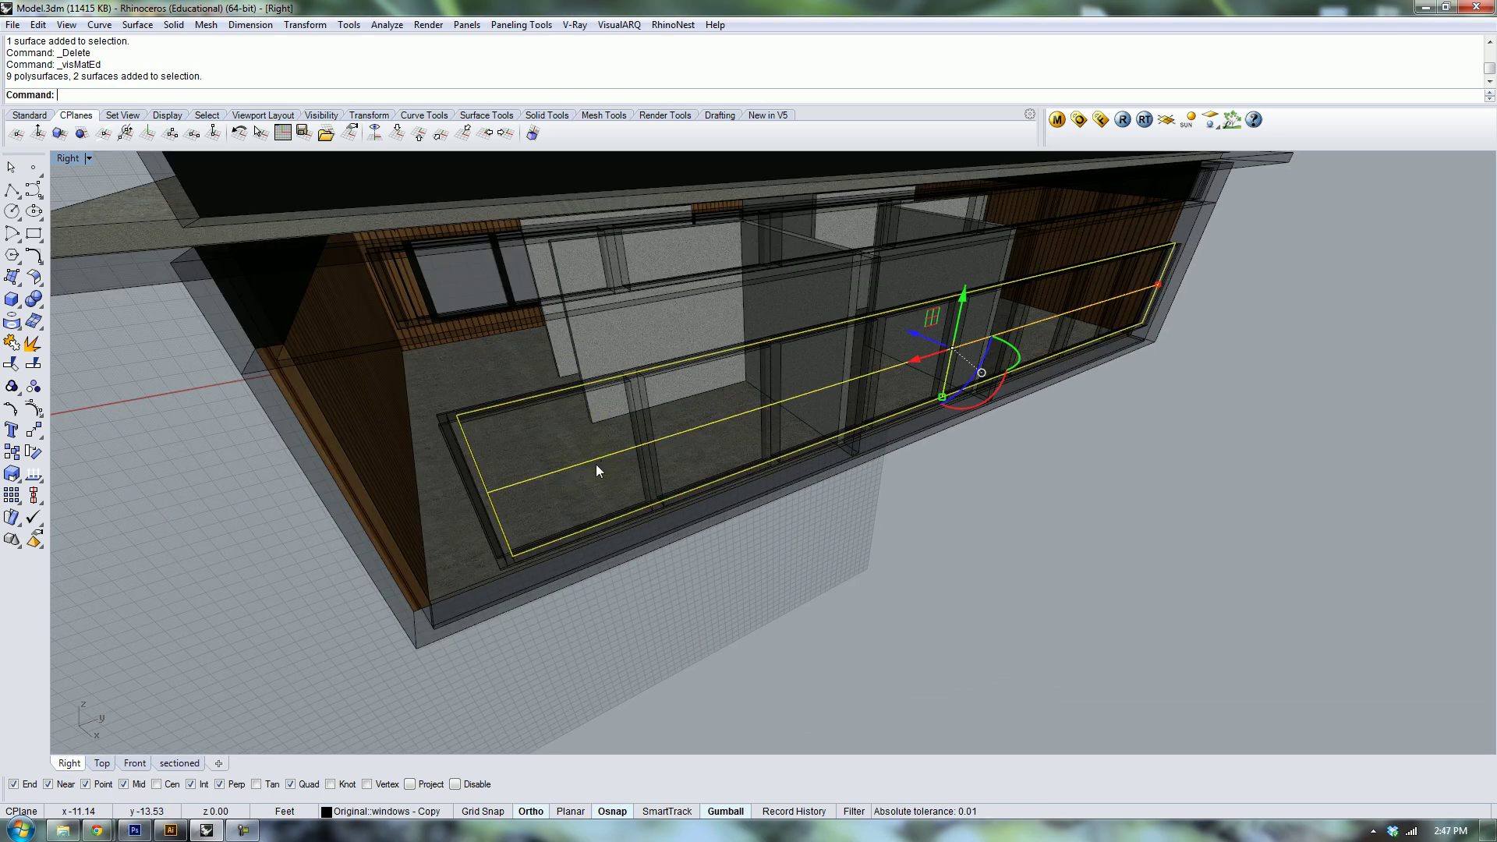
{"action": "left_click", "coordinate": [464, 279]}
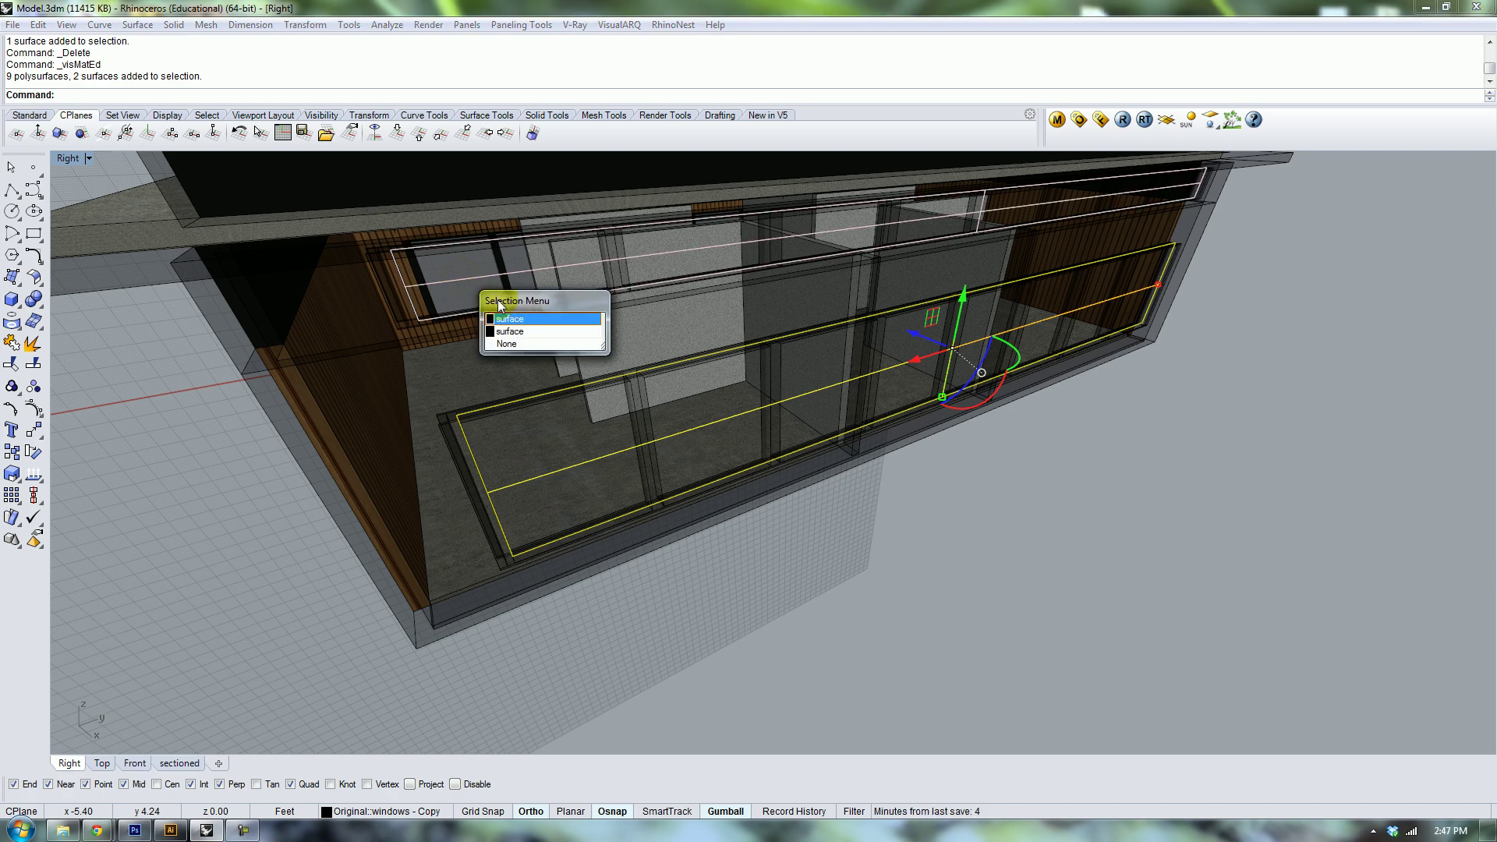
{"action": "left_click", "coordinate": [531, 319]}
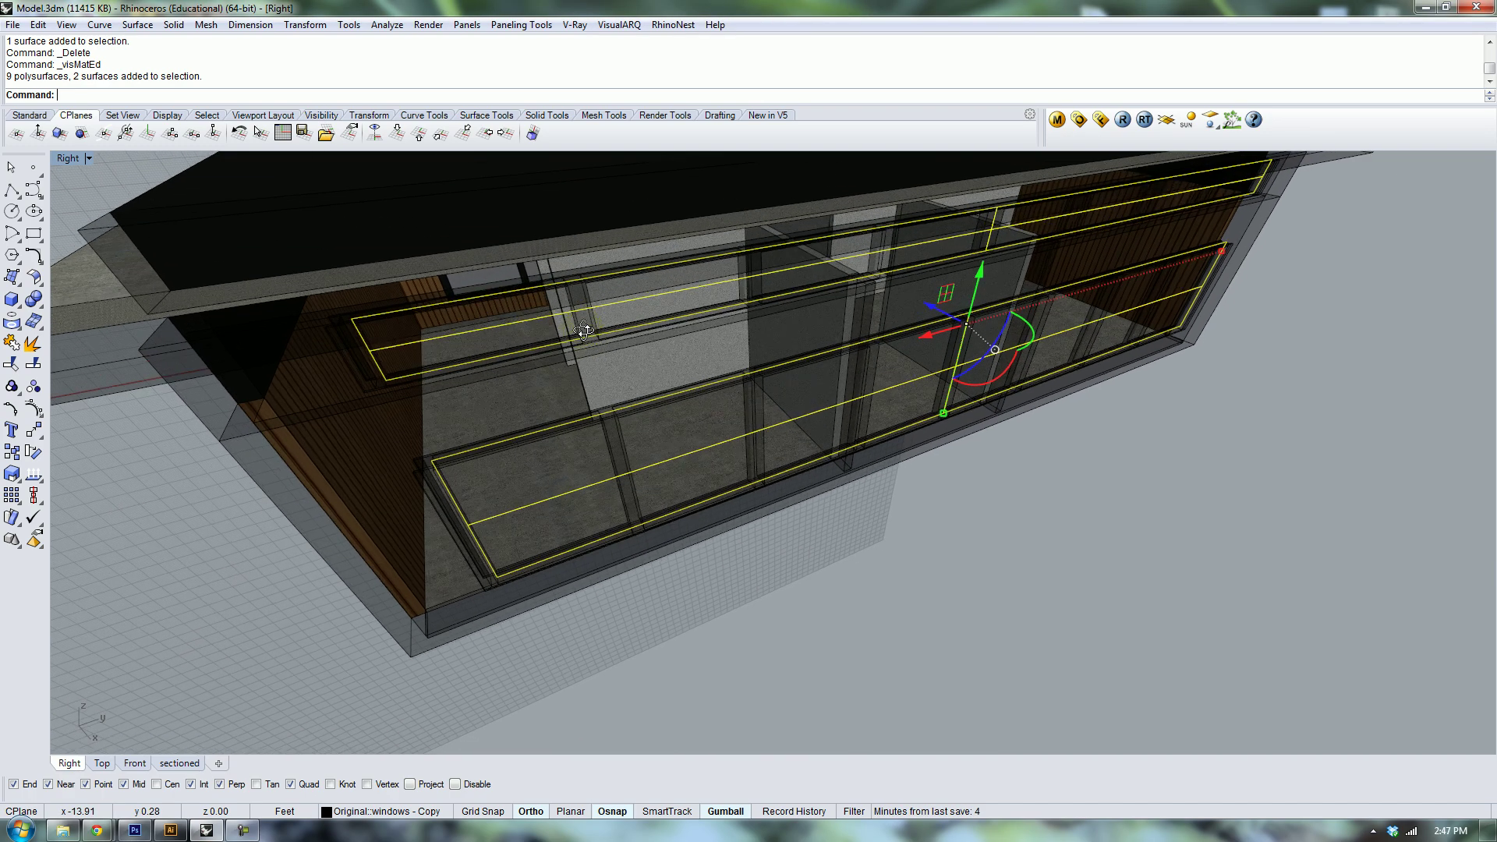
{"action": "right_click_drag", "start_coordinate": [584, 330], "coordinate": [568, 498]}
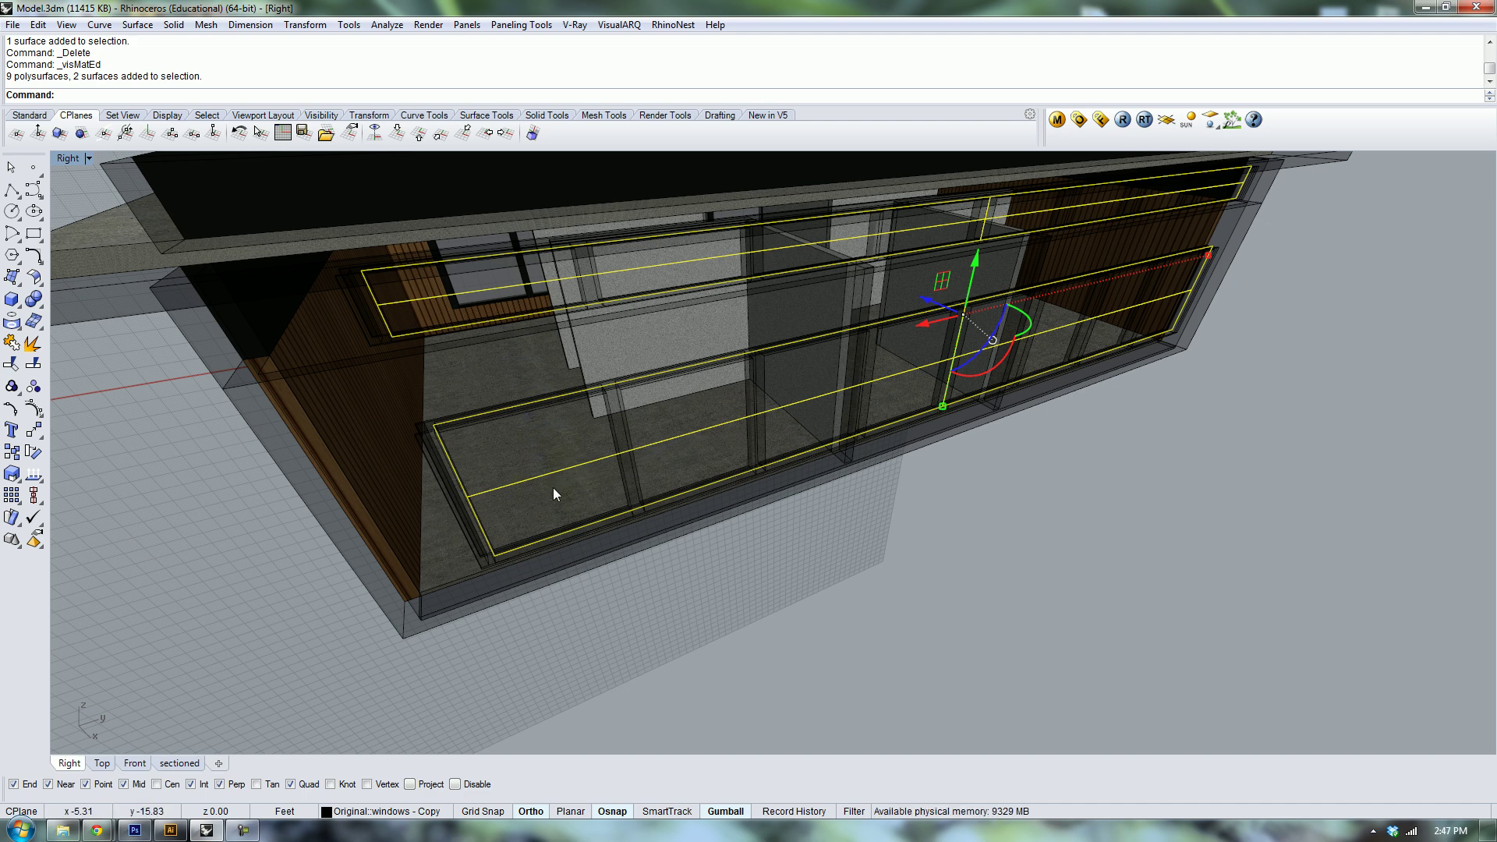
Delete the selected window copies and reframe the whole building in view.
{"action": "left_click", "coordinate": [1056, 119]}
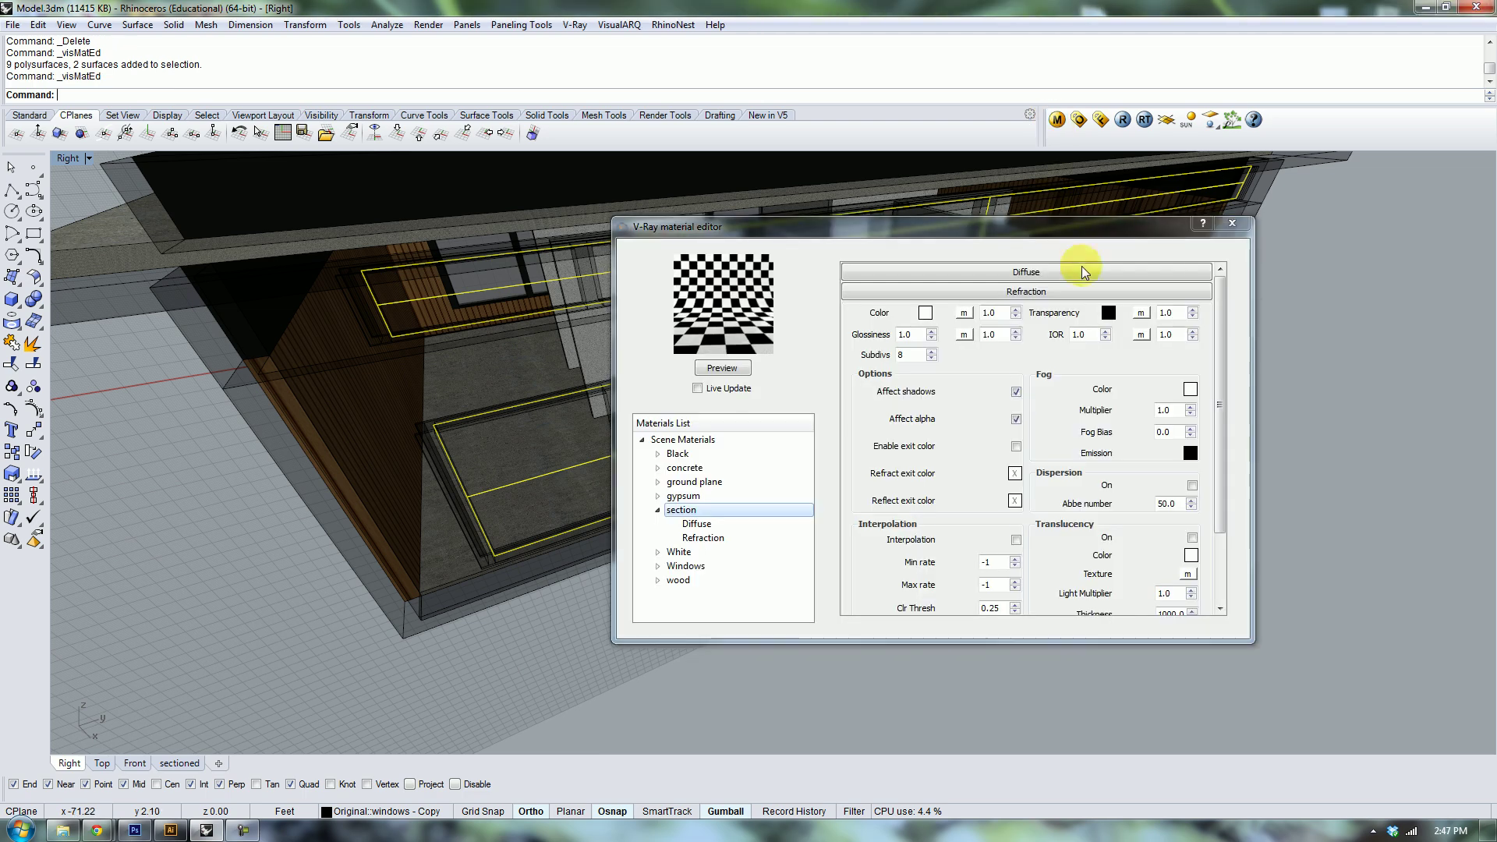
{"action": "left_click", "coordinate": [657, 510]}
{"action": "left_click", "coordinate": [1240, 226]}
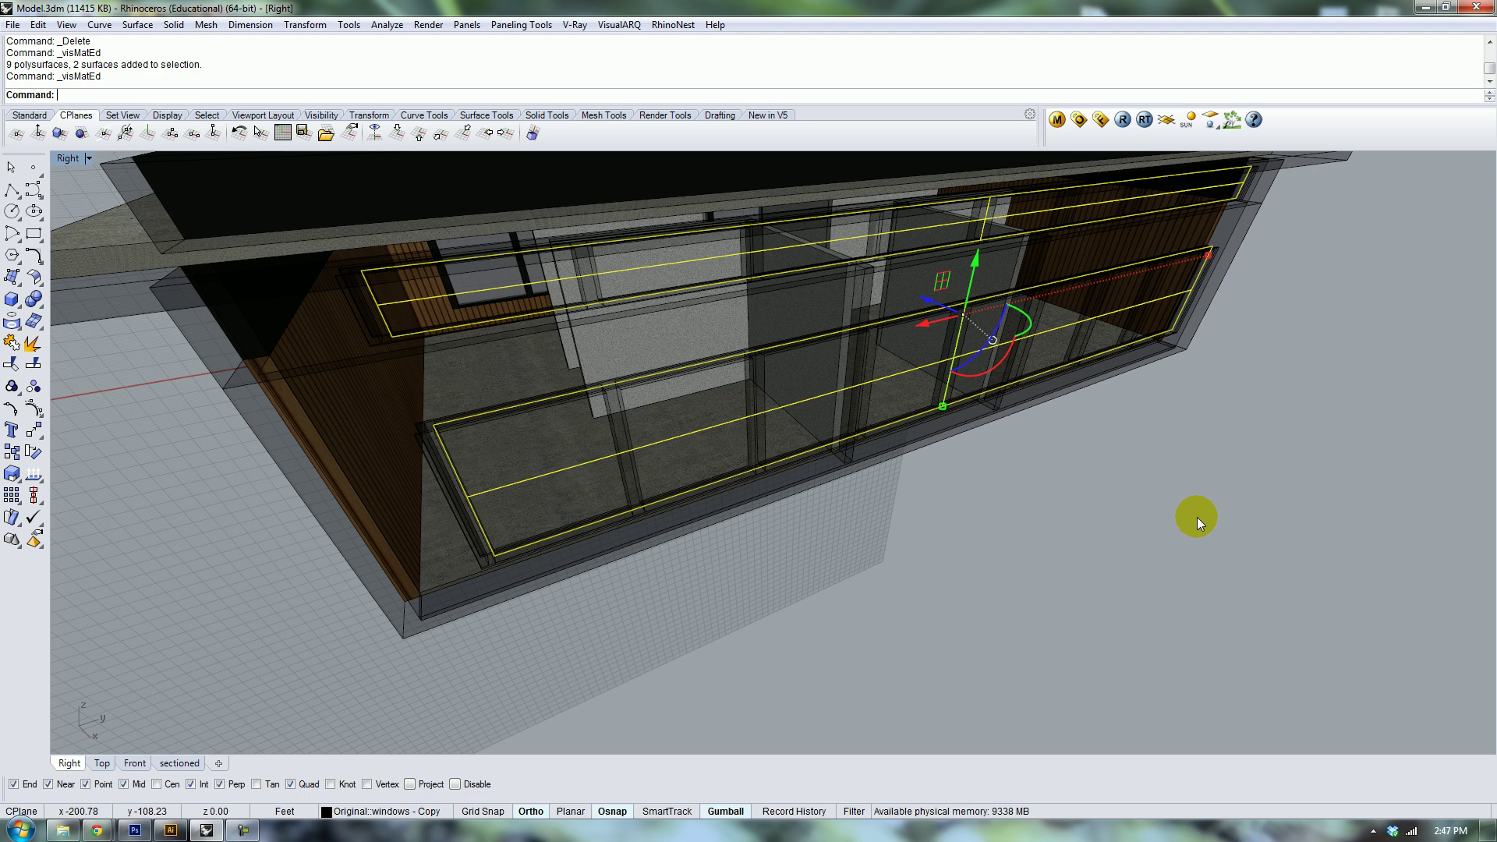
{"action": "key", "text": "Delete"}
{"action": "scroll", "coordinate": [970, 434], "scroll_direction": "down", "scroll_amount": 5}
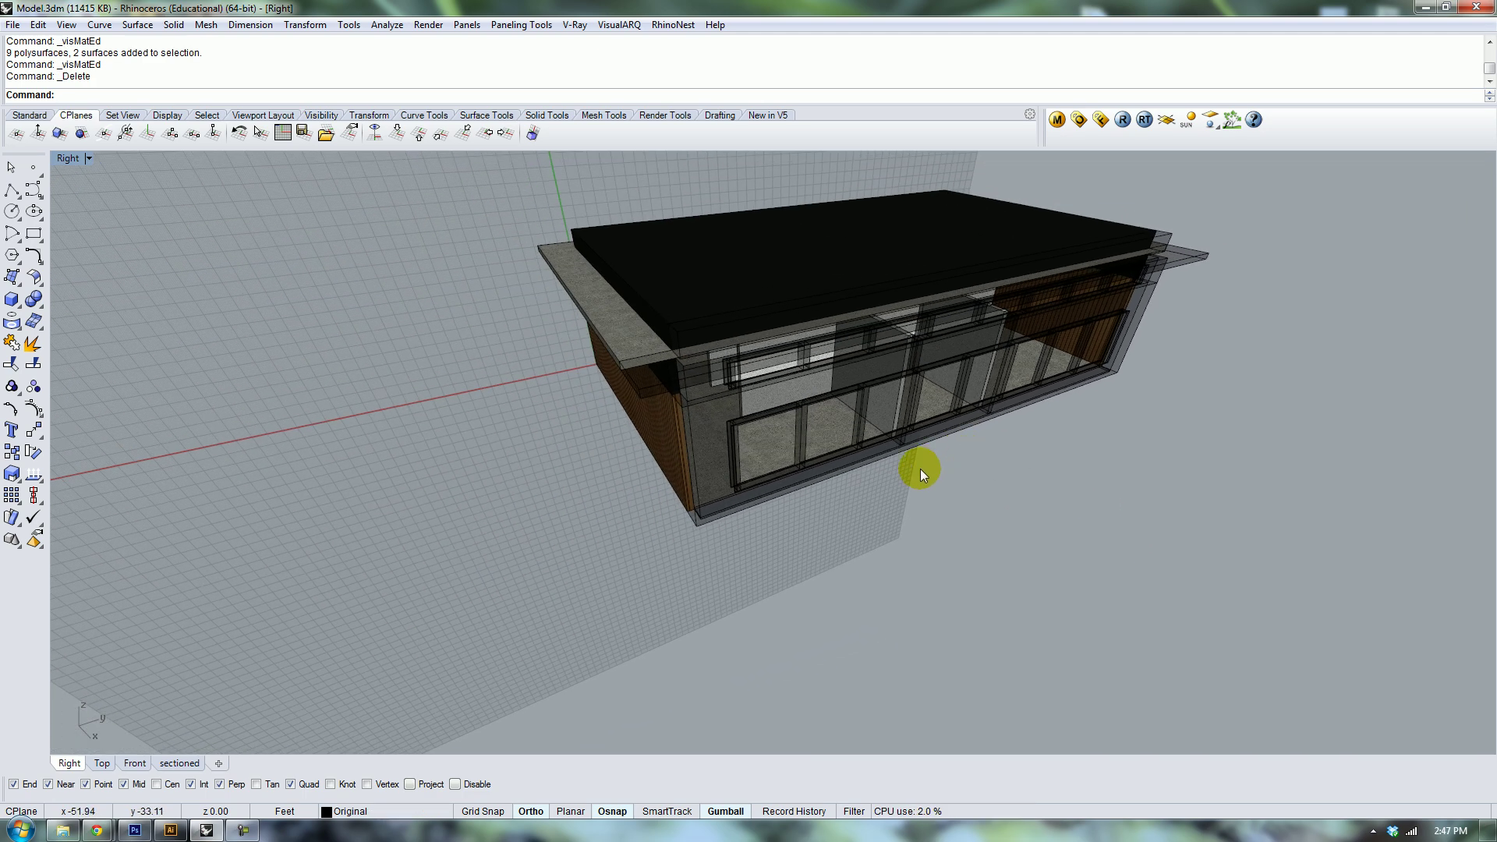
{"action": "right_click_drag", "start_coordinate": [920, 470], "coordinate": [912, 517], "text": "shift"}
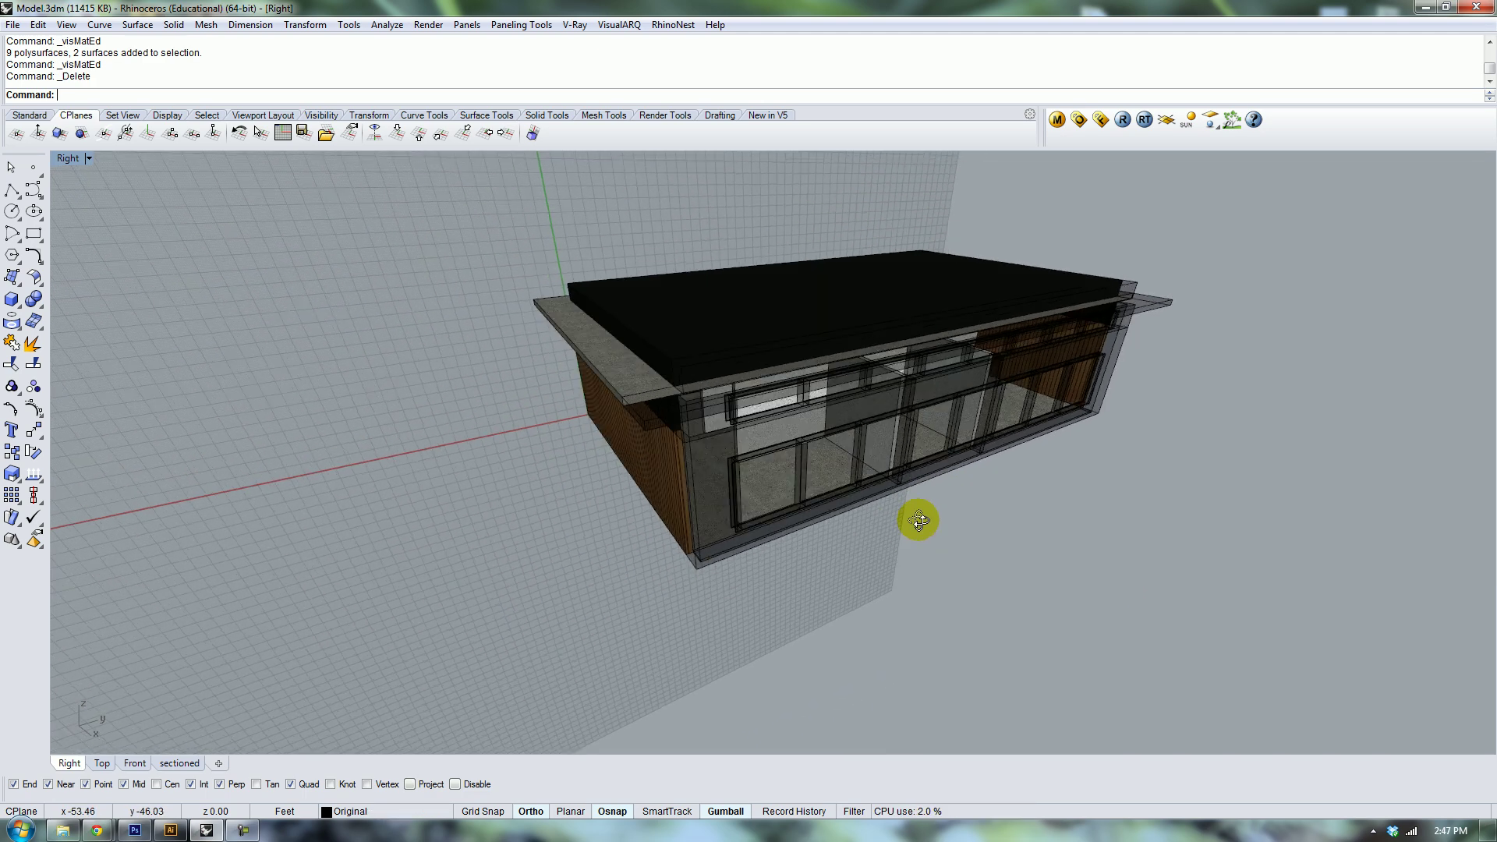
Reset the construction plane to World Top and orbit toward the wood-clad side.
{"action": "left_click", "coordinate": [397, 134]}
{"action": "right_click_drag", "start_coordinate": [800, 473], "coordinate": [769, 481]}
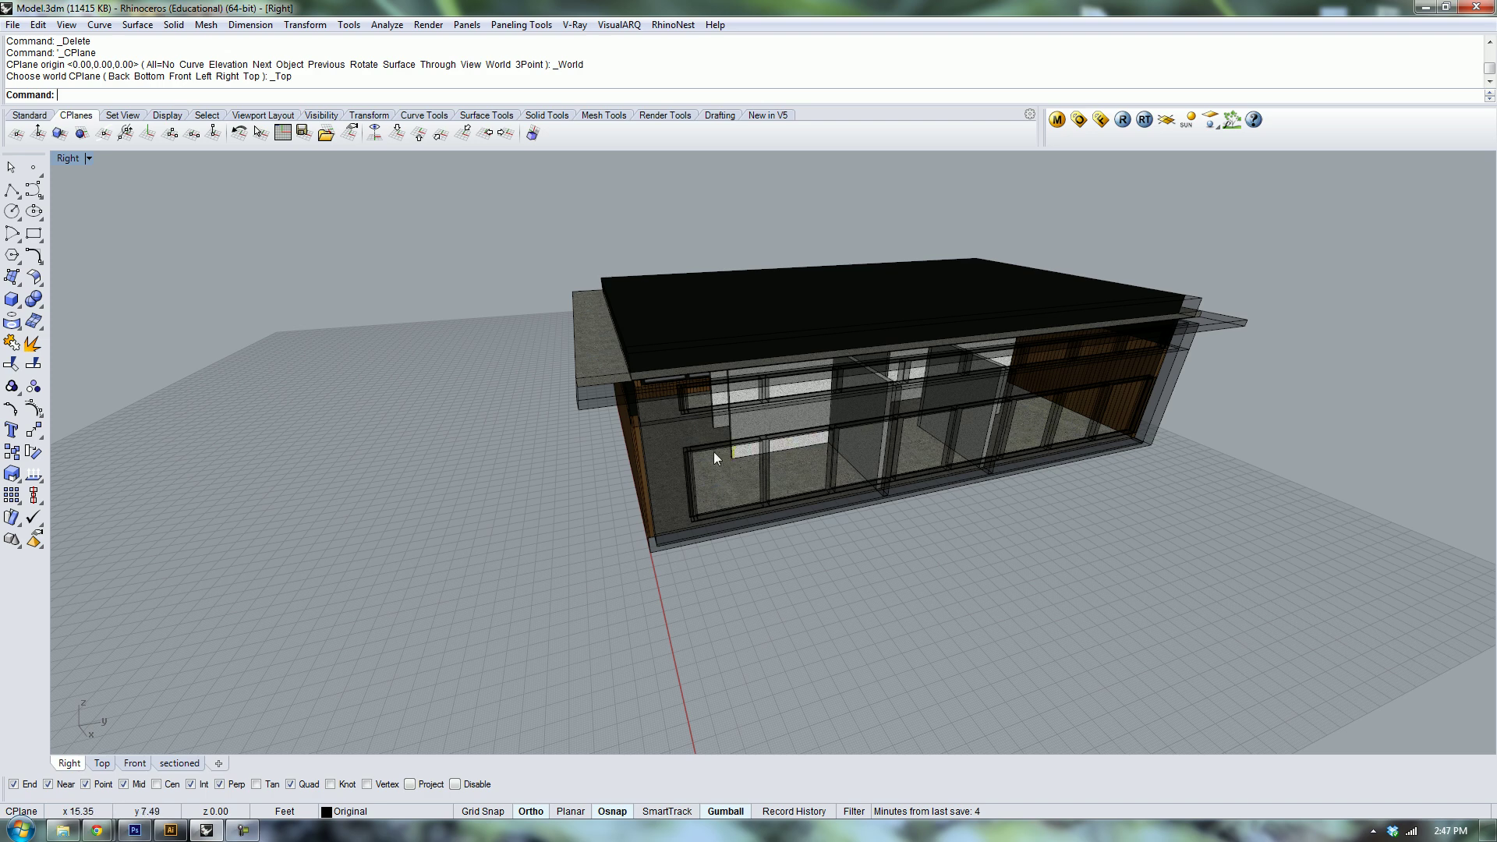
{"action": "right_click_drag", "start_coordinate": [723, 481], "coordinate": [674, 497]}
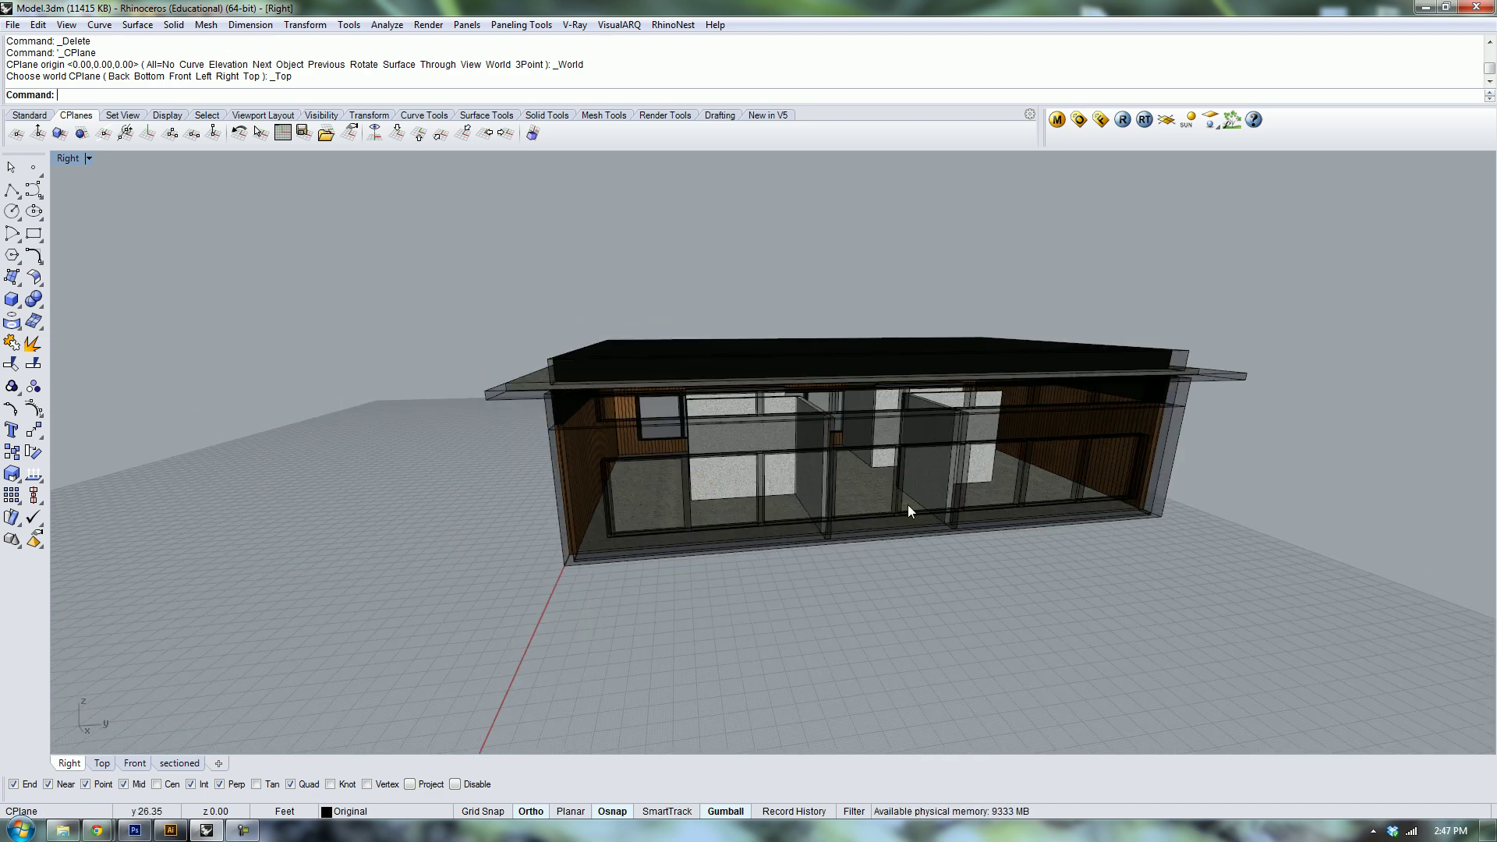
{"action": "right_click_drag", "start_coordinate": [908, 504], "coordinate": [671, 332]}
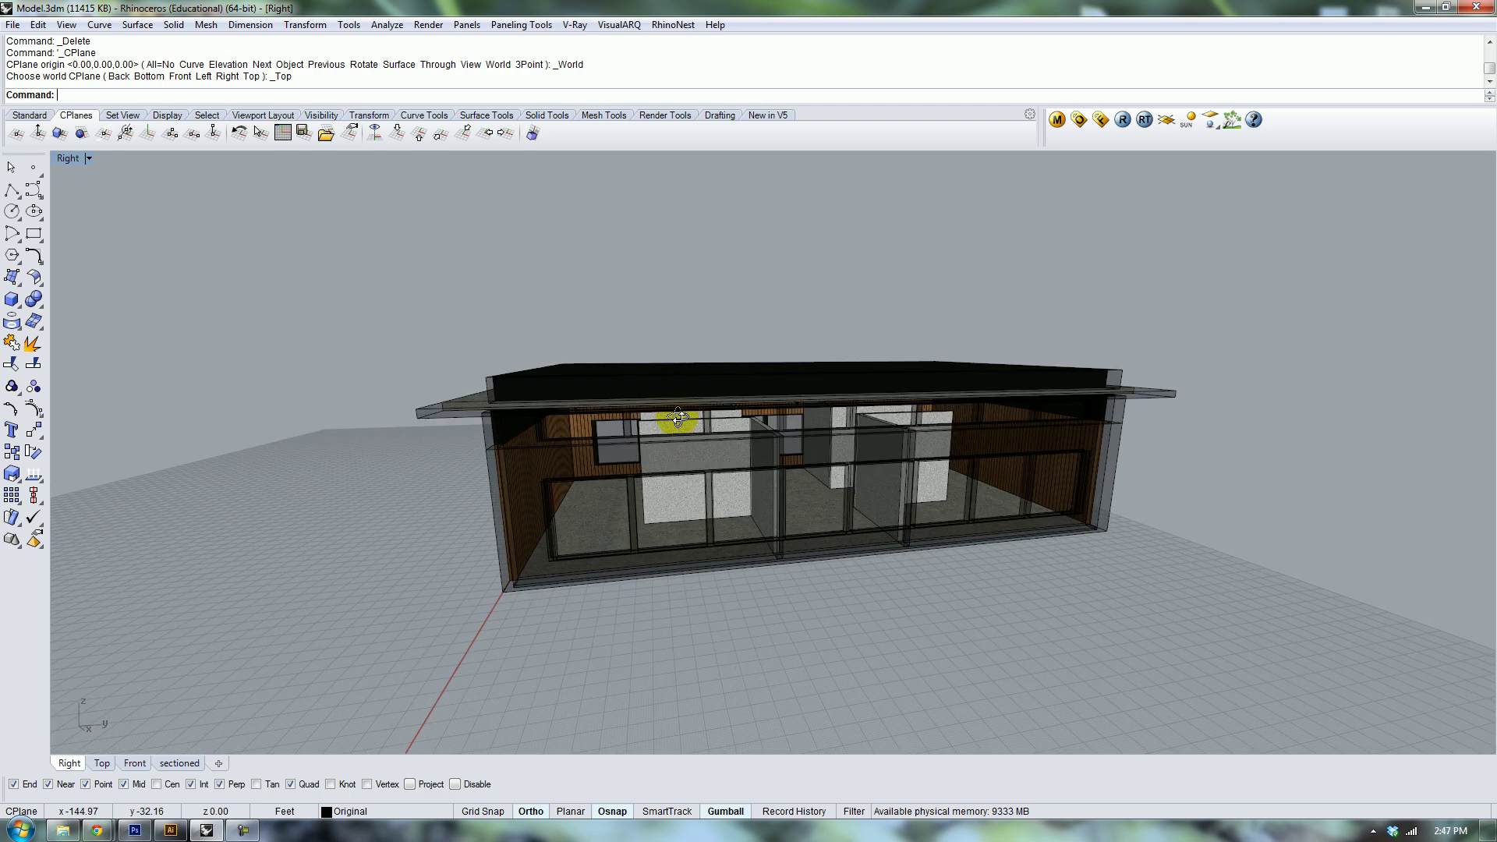
Switch the viewport to the Right view and zoom in on the elevation.
{"action": "left_click", "coordinate": [73, 159]}
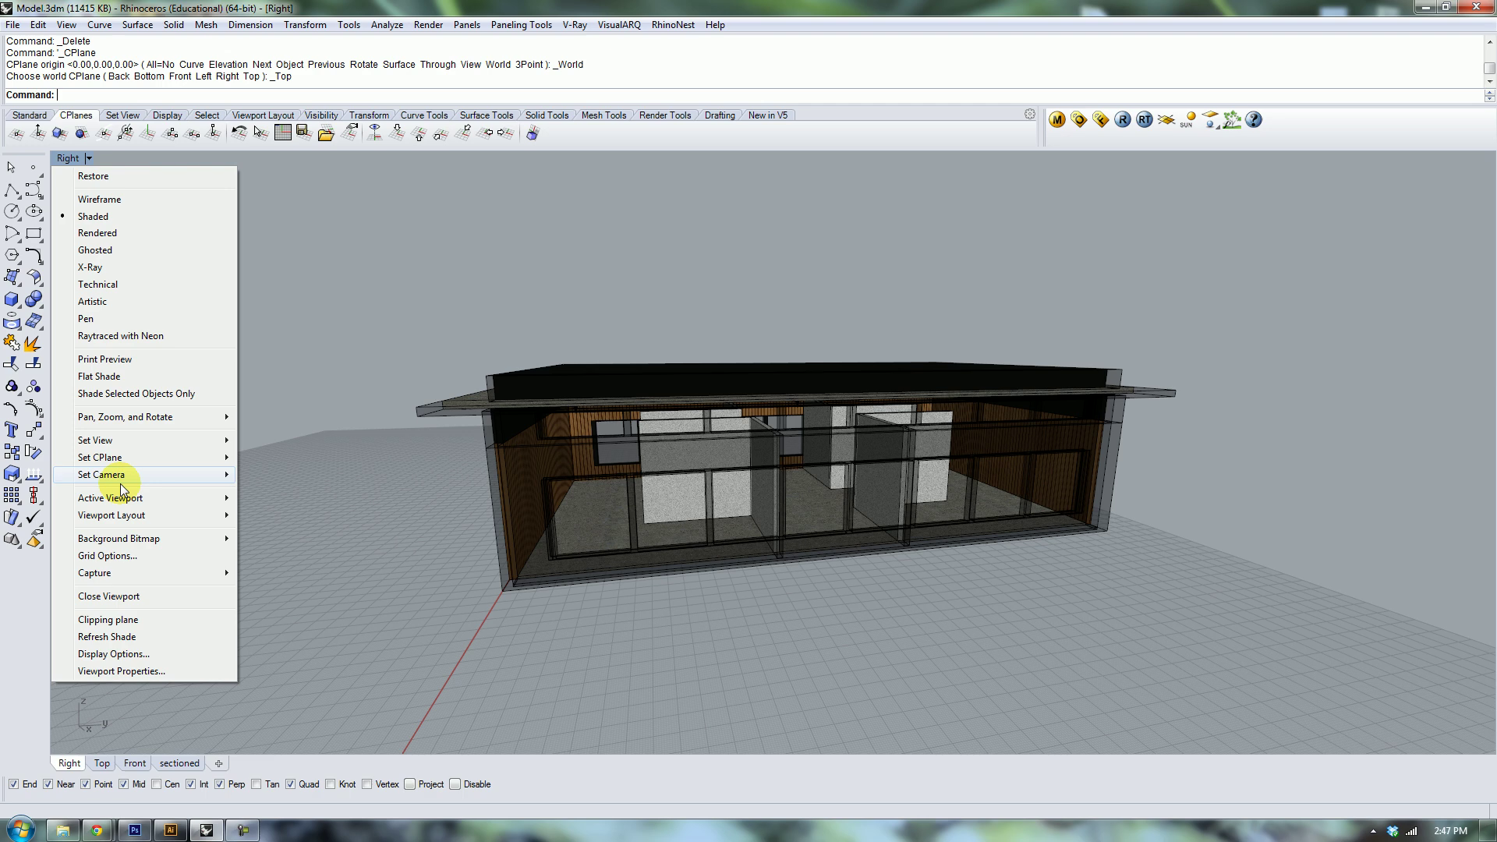
{"action": "mouse_move", "coordinate": [110, 442]}
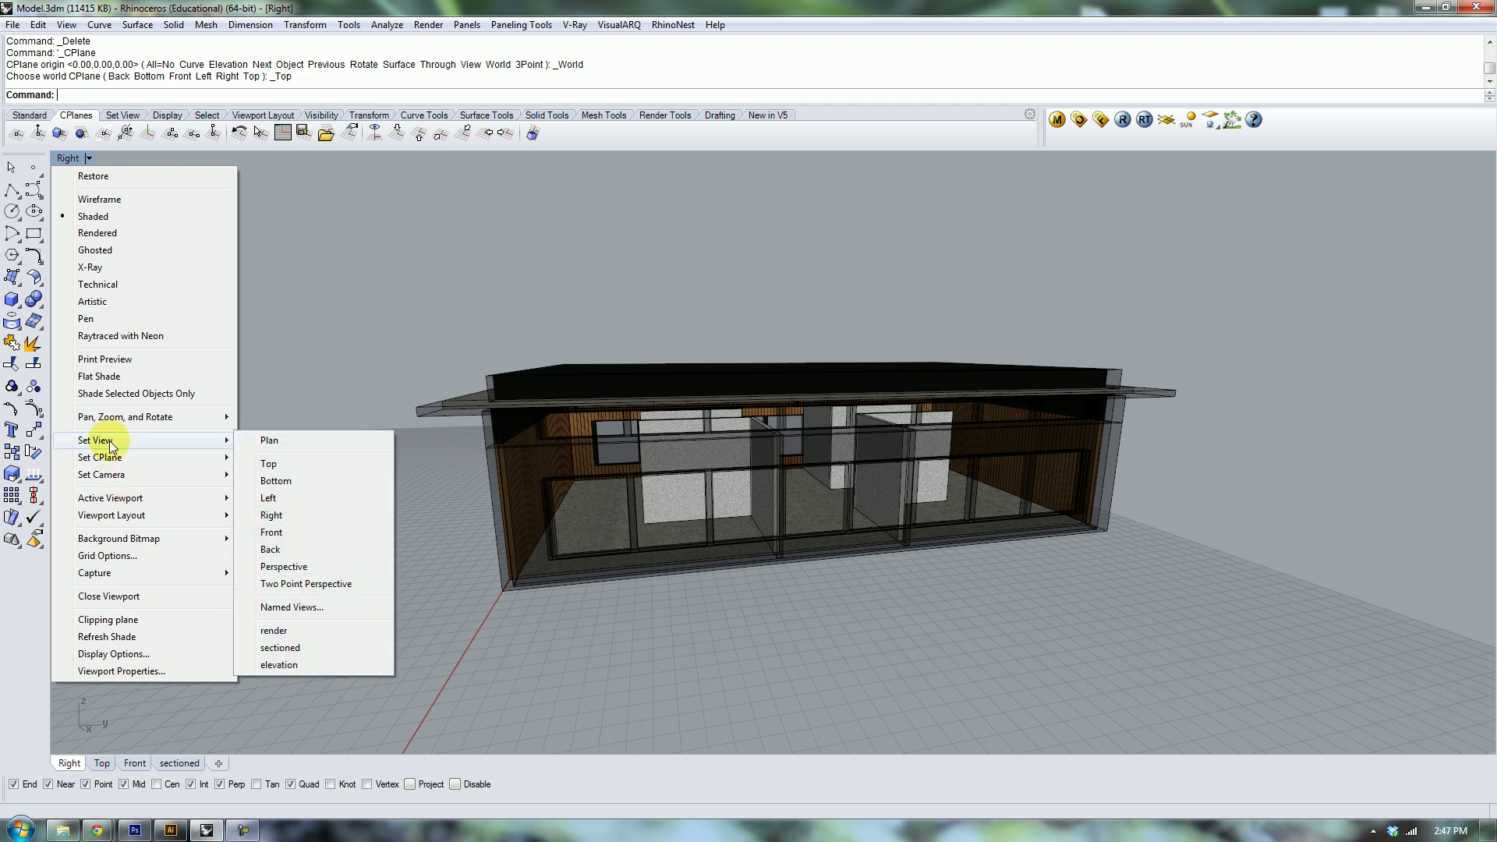
{"action": "left_click", "coordinate": [301, 515]}
{"action": "scroll", "coordinate": [782, 390], "scroll_direction": "up", "scroll_amount": 2}
{"action": "scroll", "coordinate": [782, 390], "scroll_direction": "up", "scroll_amount": 2}
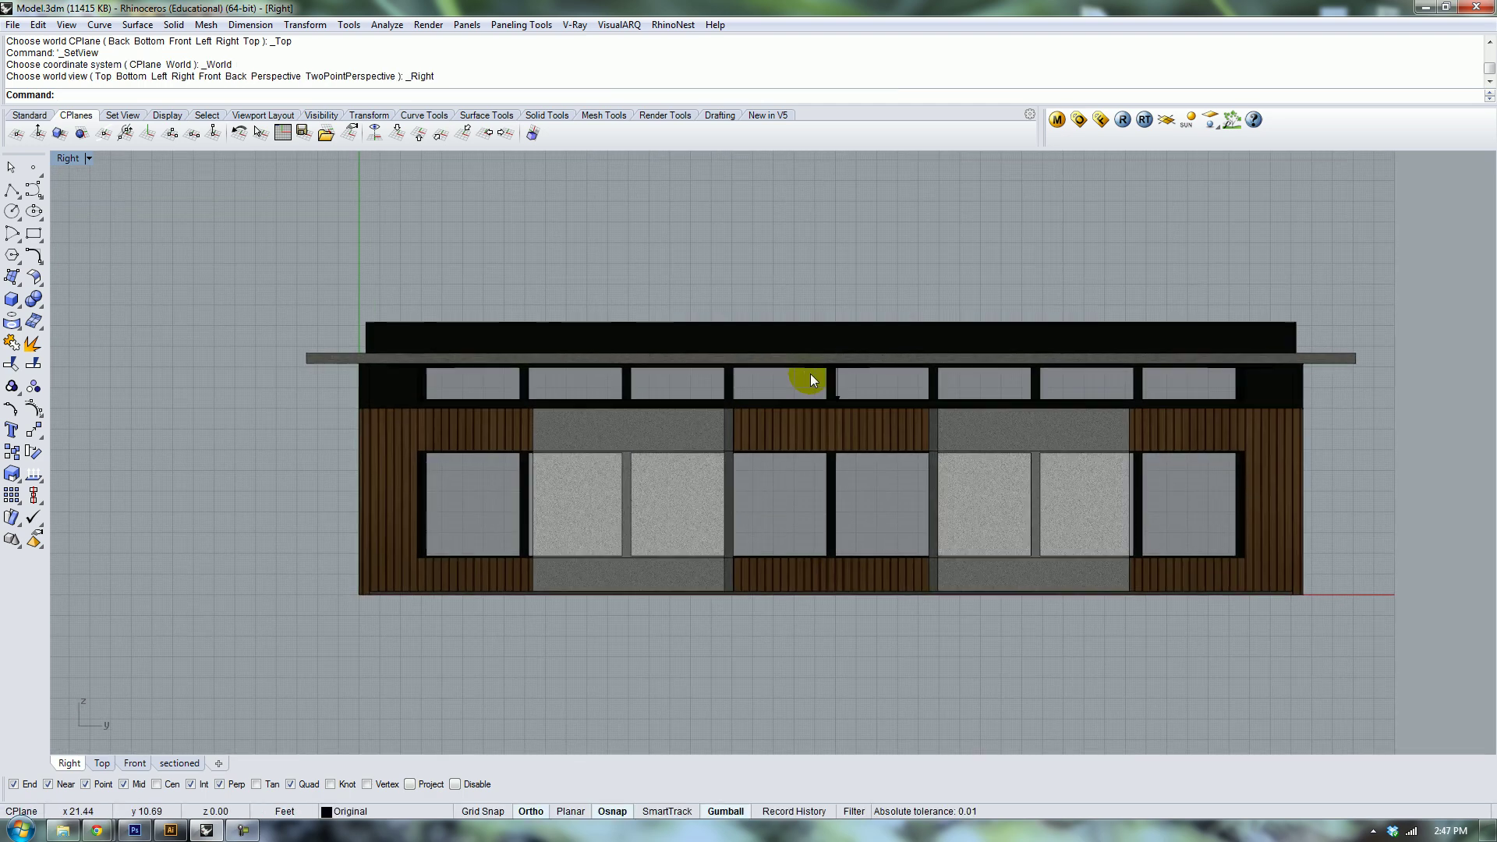
{"action": "scroll", "coordinate": [851, 421], "scroll_direction": "up", "scroll_amount": 1}
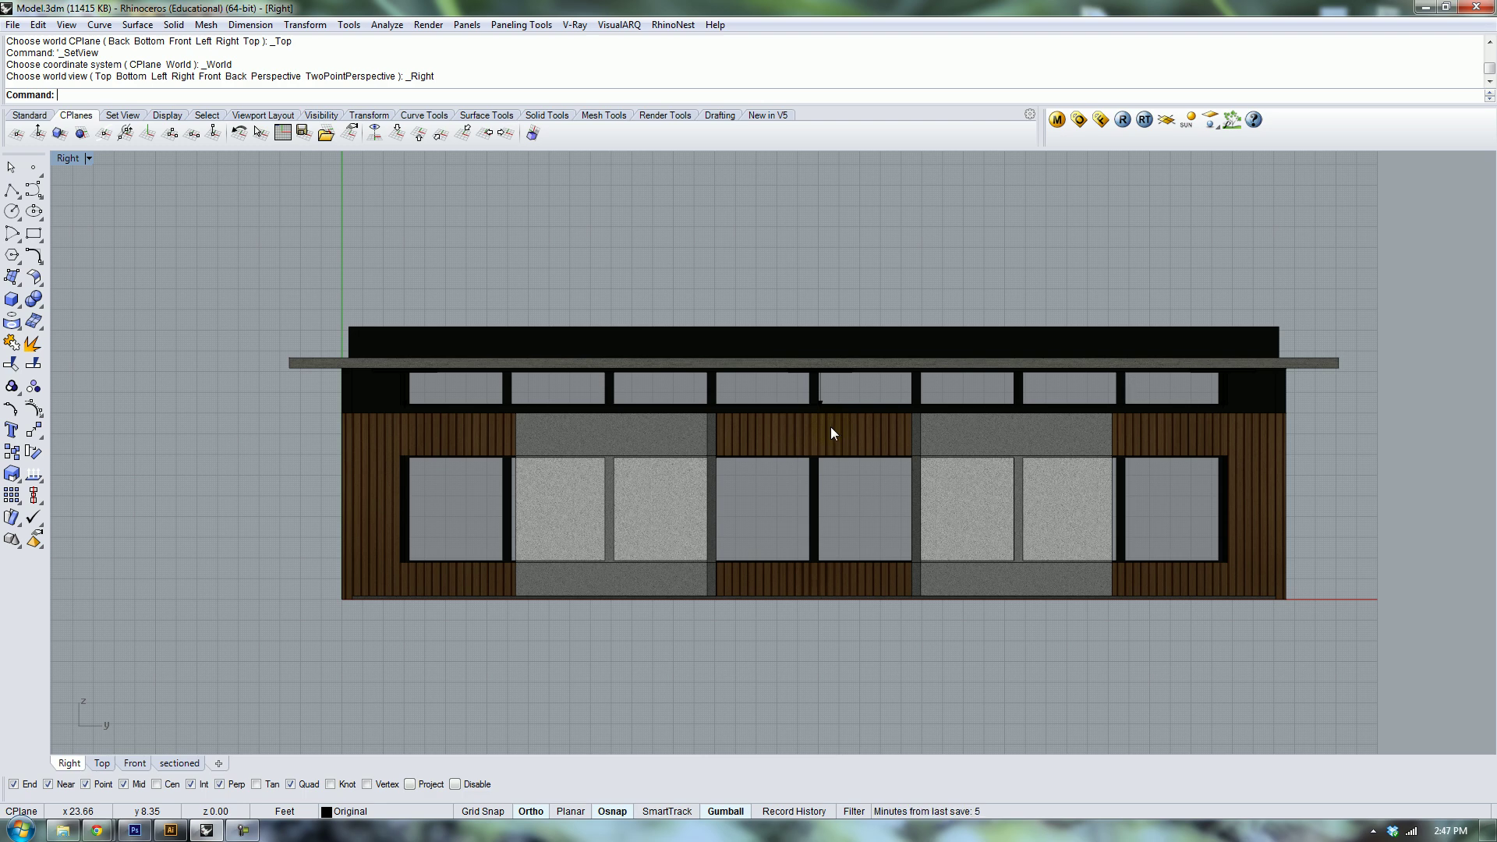
Give the Right viewport a Perspective projection with a 20 mm lens length.
{"action": "left_click", "coordinate": [68, 159]}
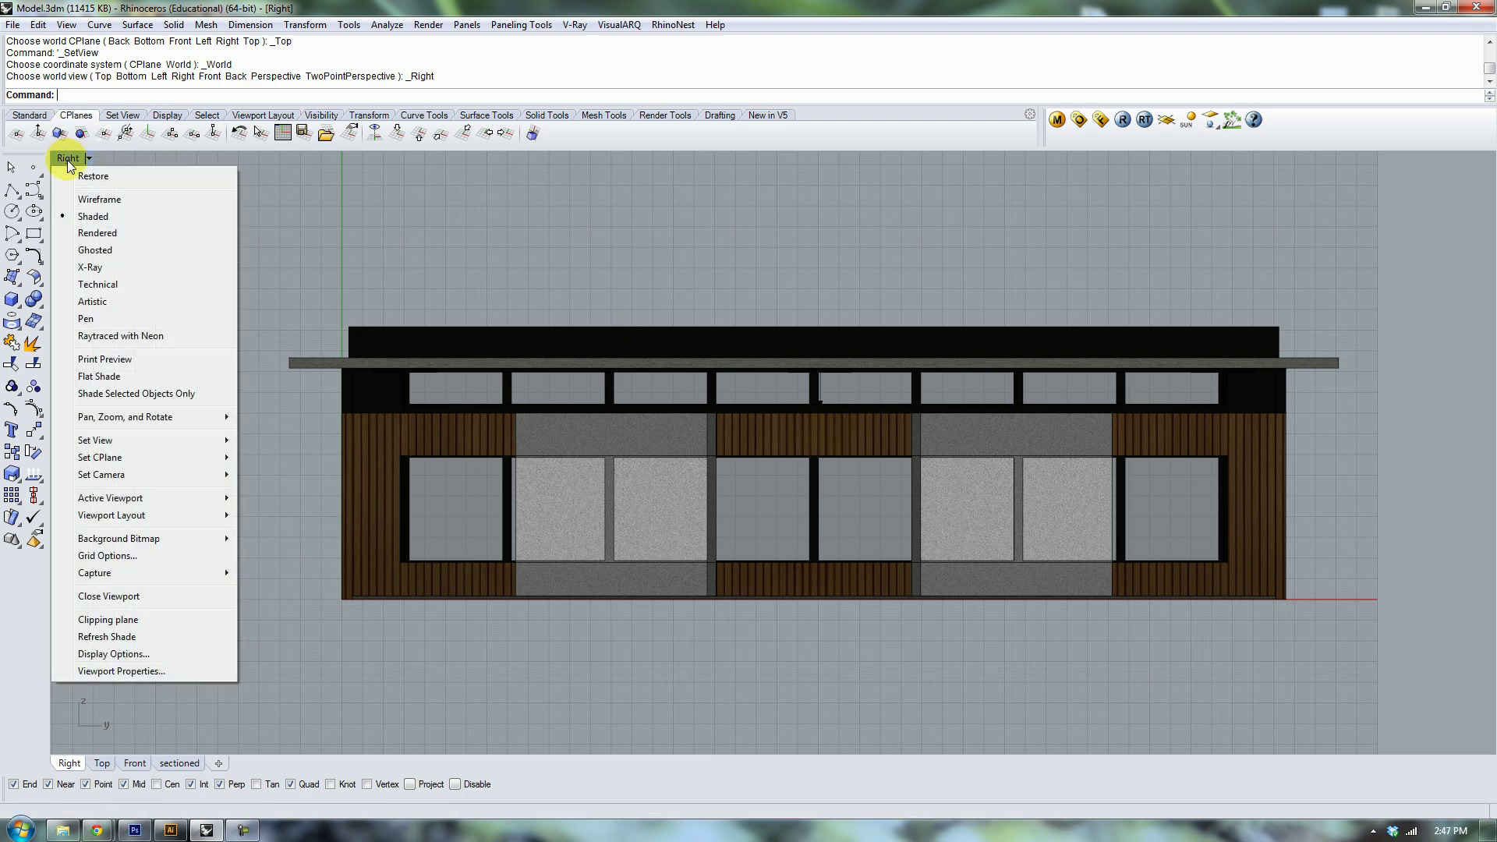
{"action": "left_click", "coordinate": [124, 674]}
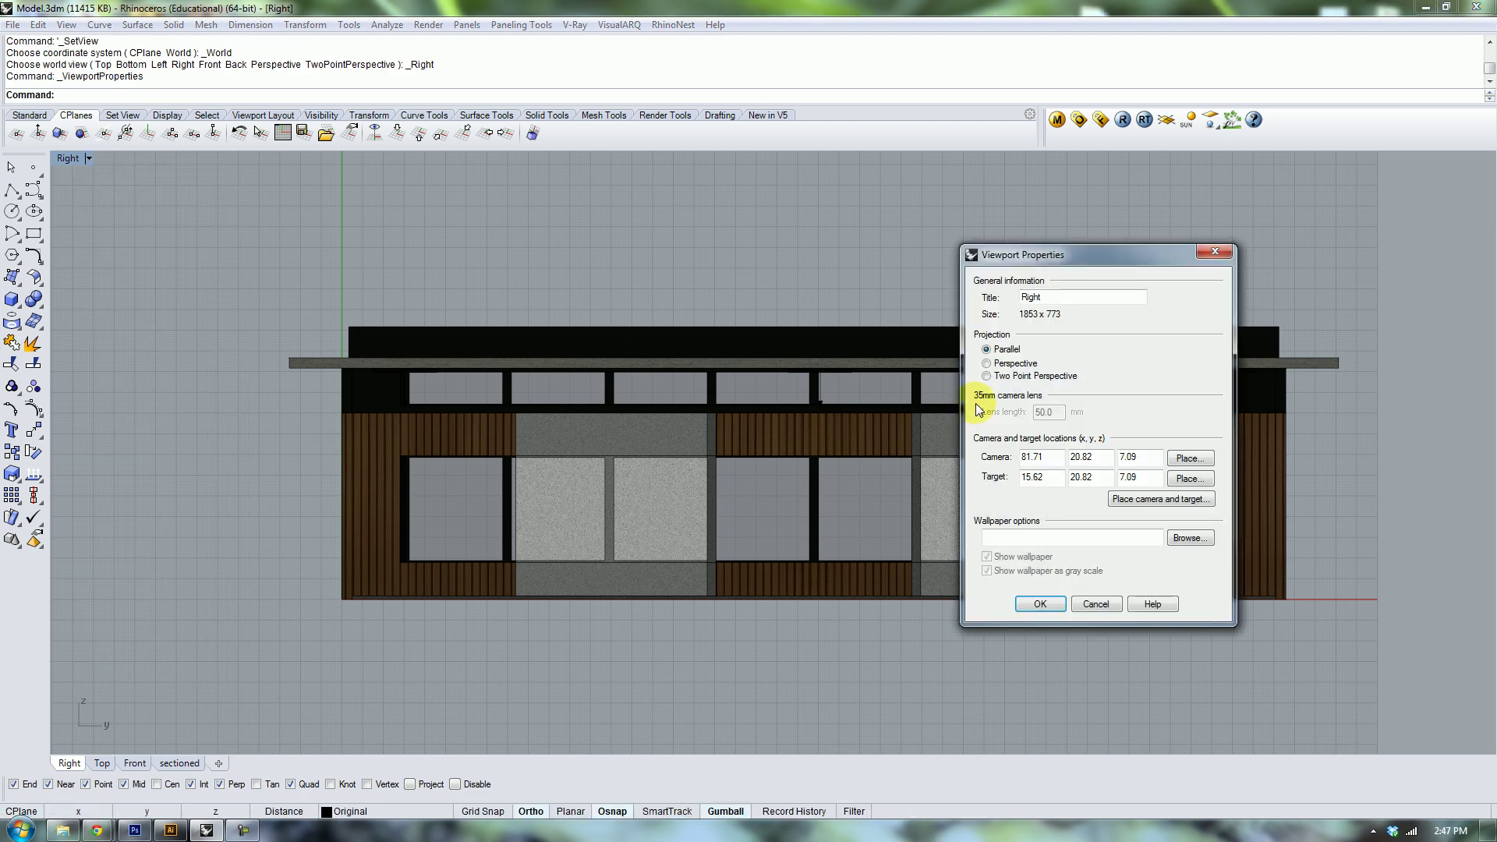
{"action": "left_click", "coordinate": [1000, 364]}
{"action": "left_click_drag", "start_coordinate": [1056, 411], "coordinate": [1007, 412]}
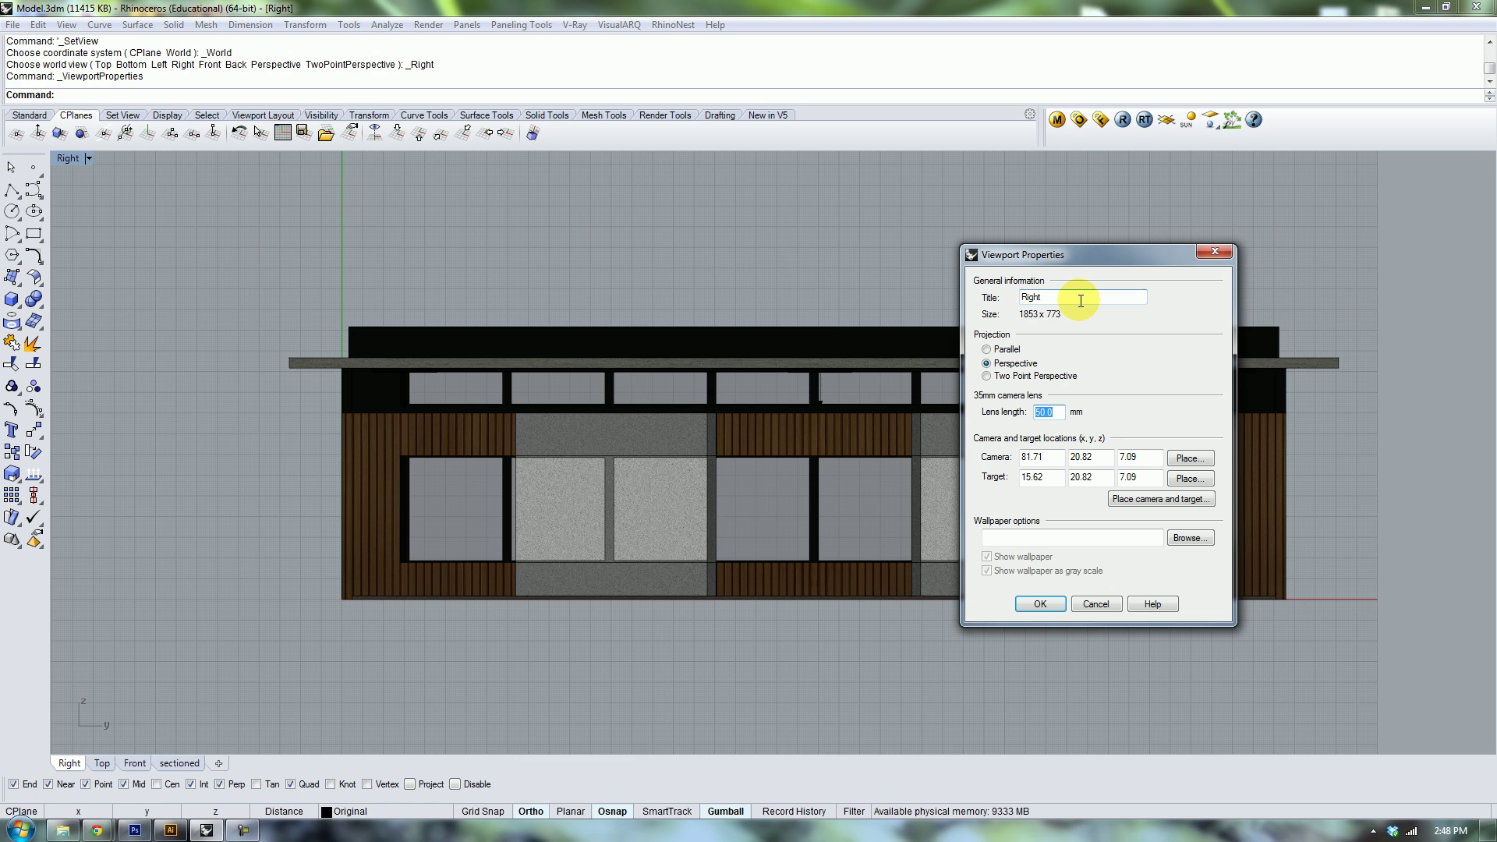
{"action": "type", "text": "20"}
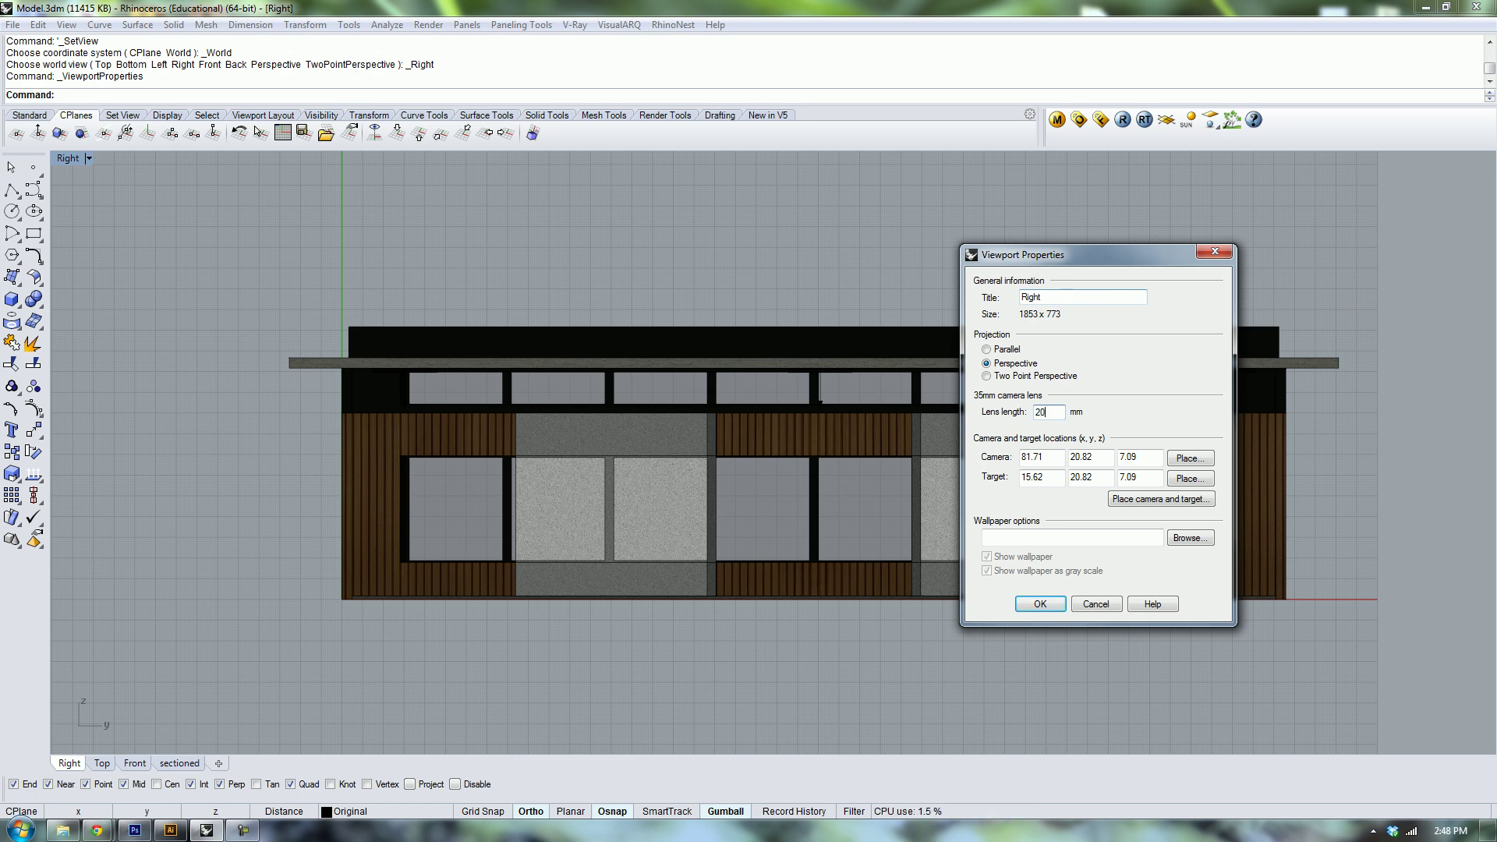
{"action": "left_click", "coordinate": [1041, 604]}
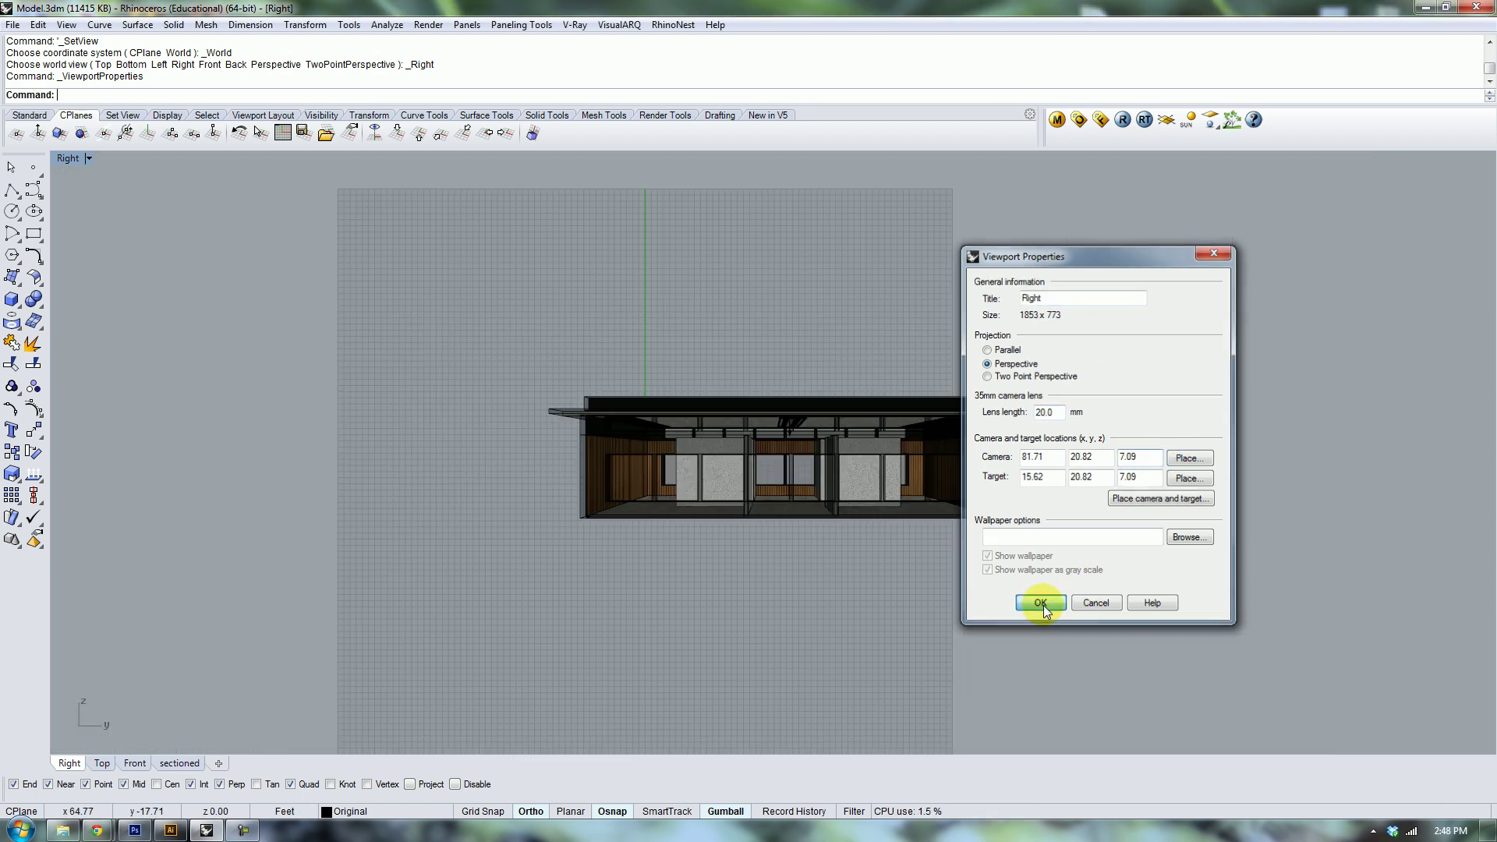
Reset the construction plane to World Top and zoom toward the central doorway.
{"action": "left_click", "coordinate": [414, 134]}
{"action": "scroll", "coordinate": [857, 460], "scroll_direction": "up", "scroll_amount": 8}
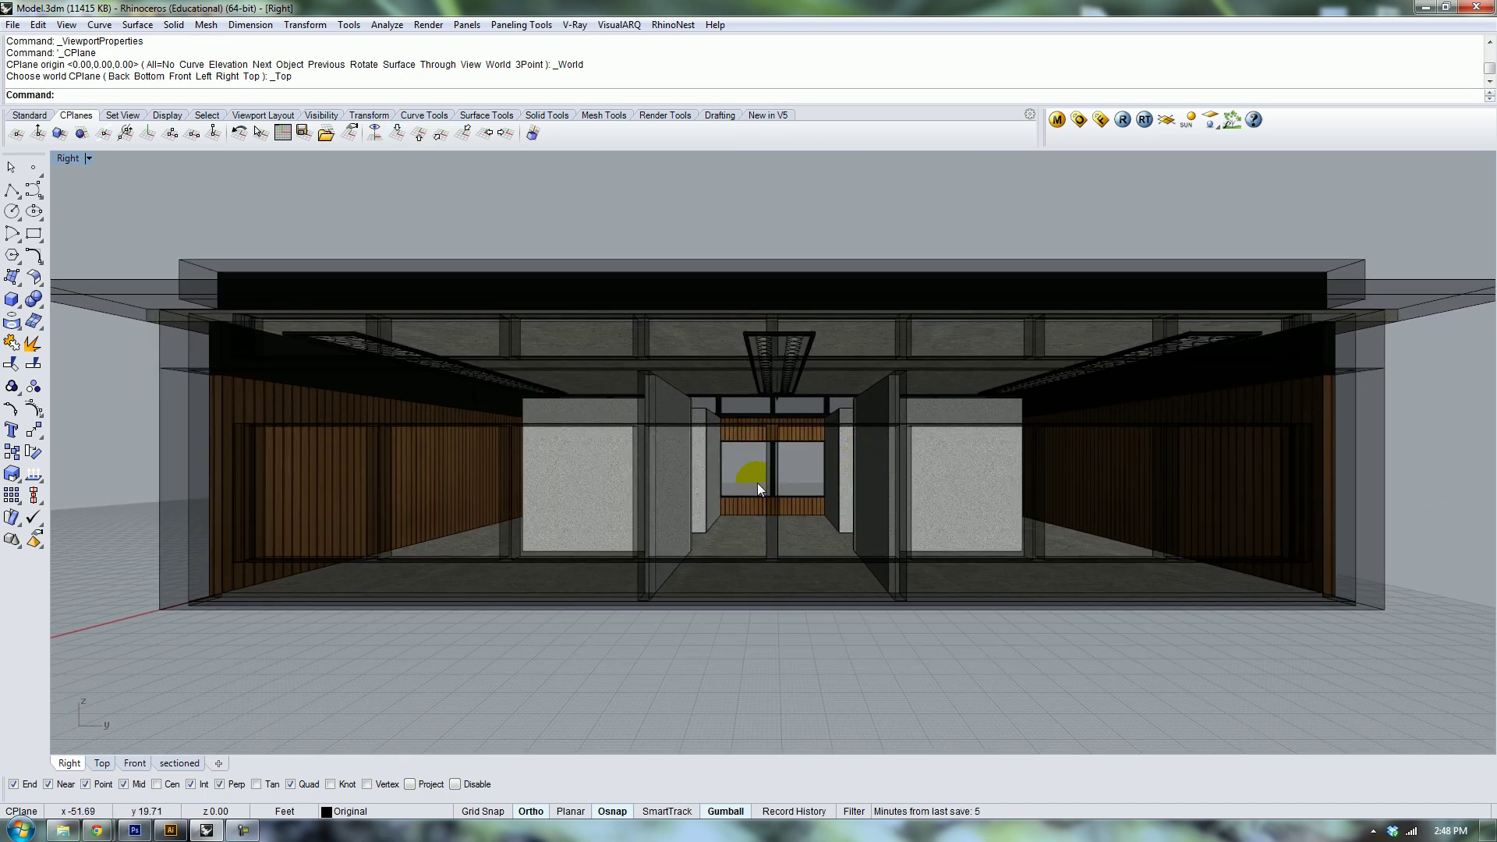
{"action": "scroll", "coordinate": [760, 480], "scroll_direction": "up", "scroll_amount": 1}
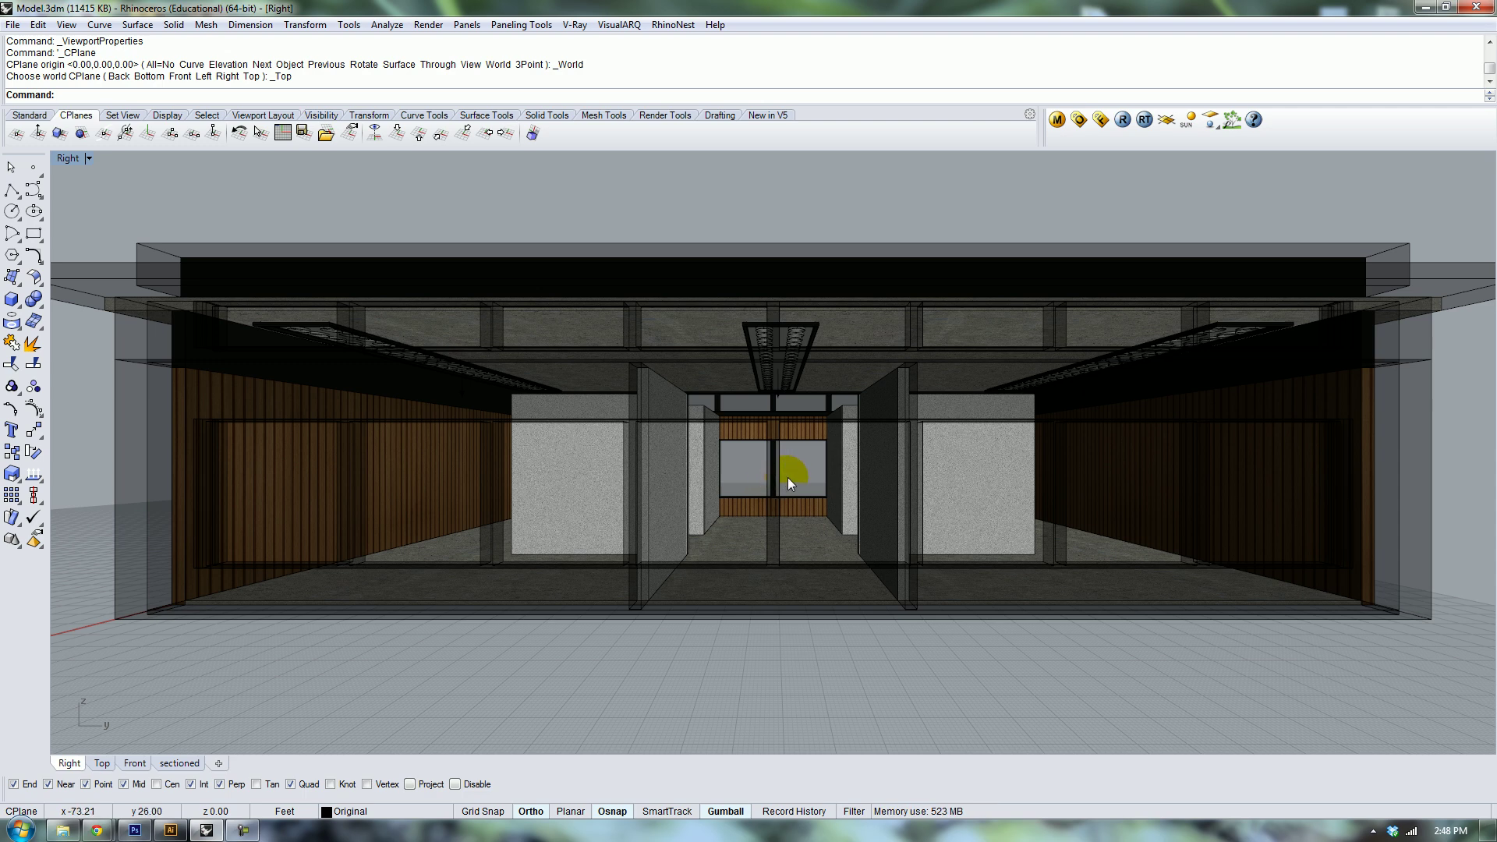
{"action": "left_click", "coordinate": [156, 273]}
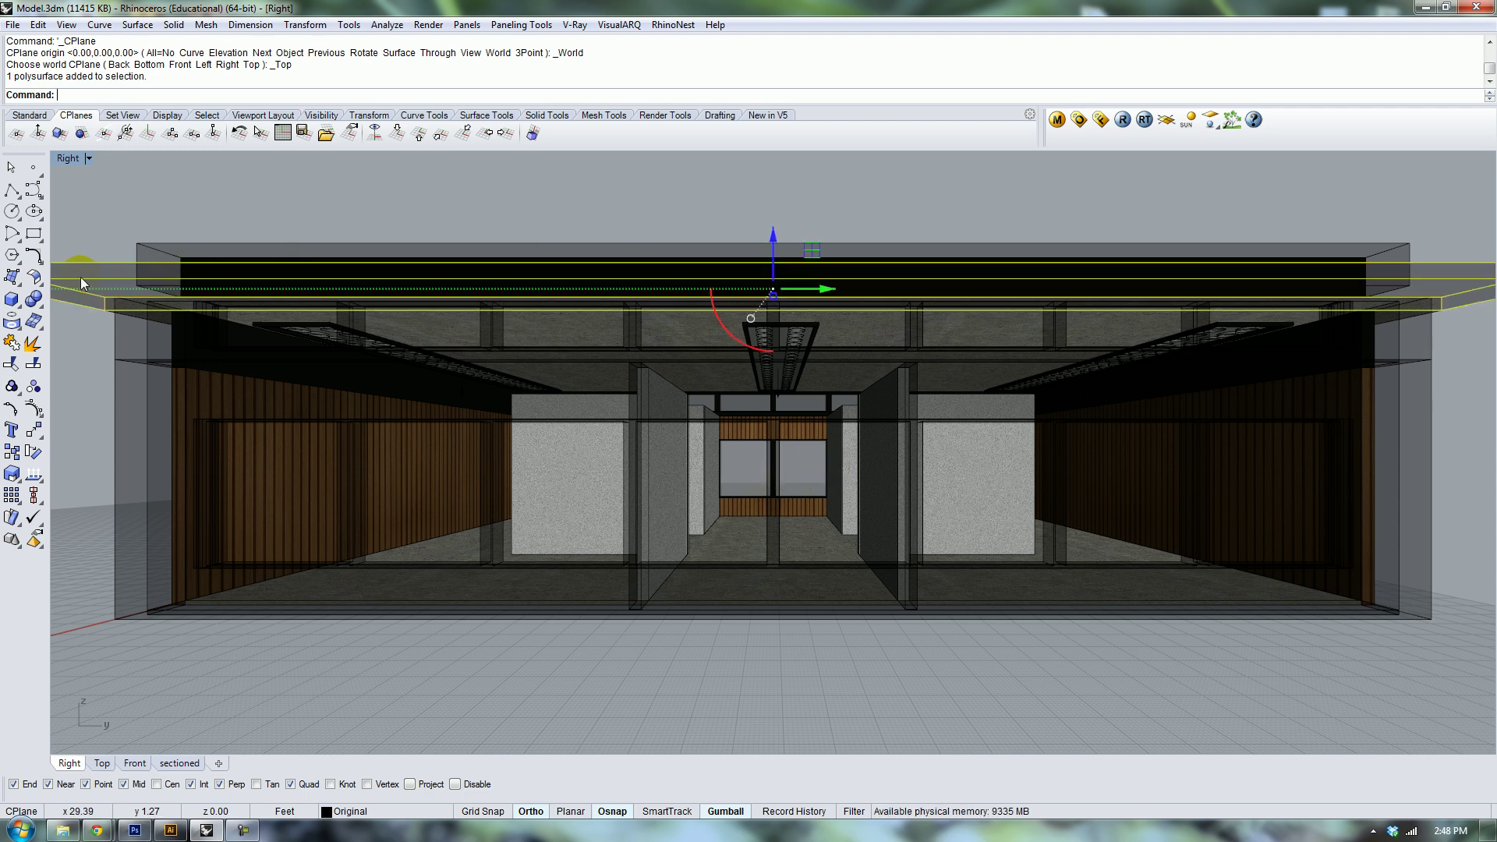
{"action": "key", "text": "Escape"}
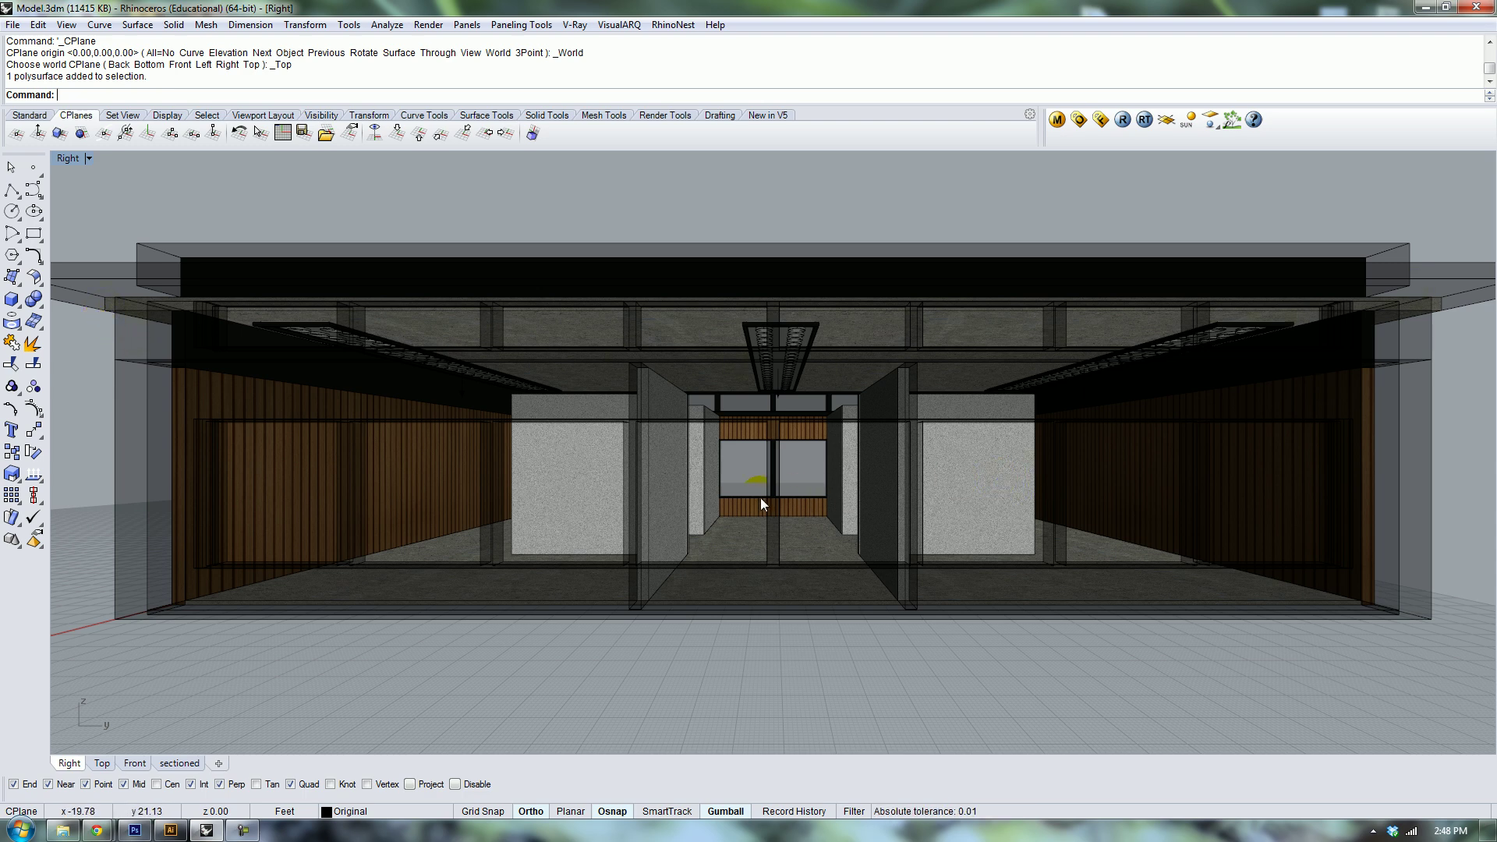
Check the roof slab and beam selection, then start a V-Ray render of the view.
{"action": "scroll", "coordinate": [774, 470], "scroll_direction": "up", "scroll_amount": 1}
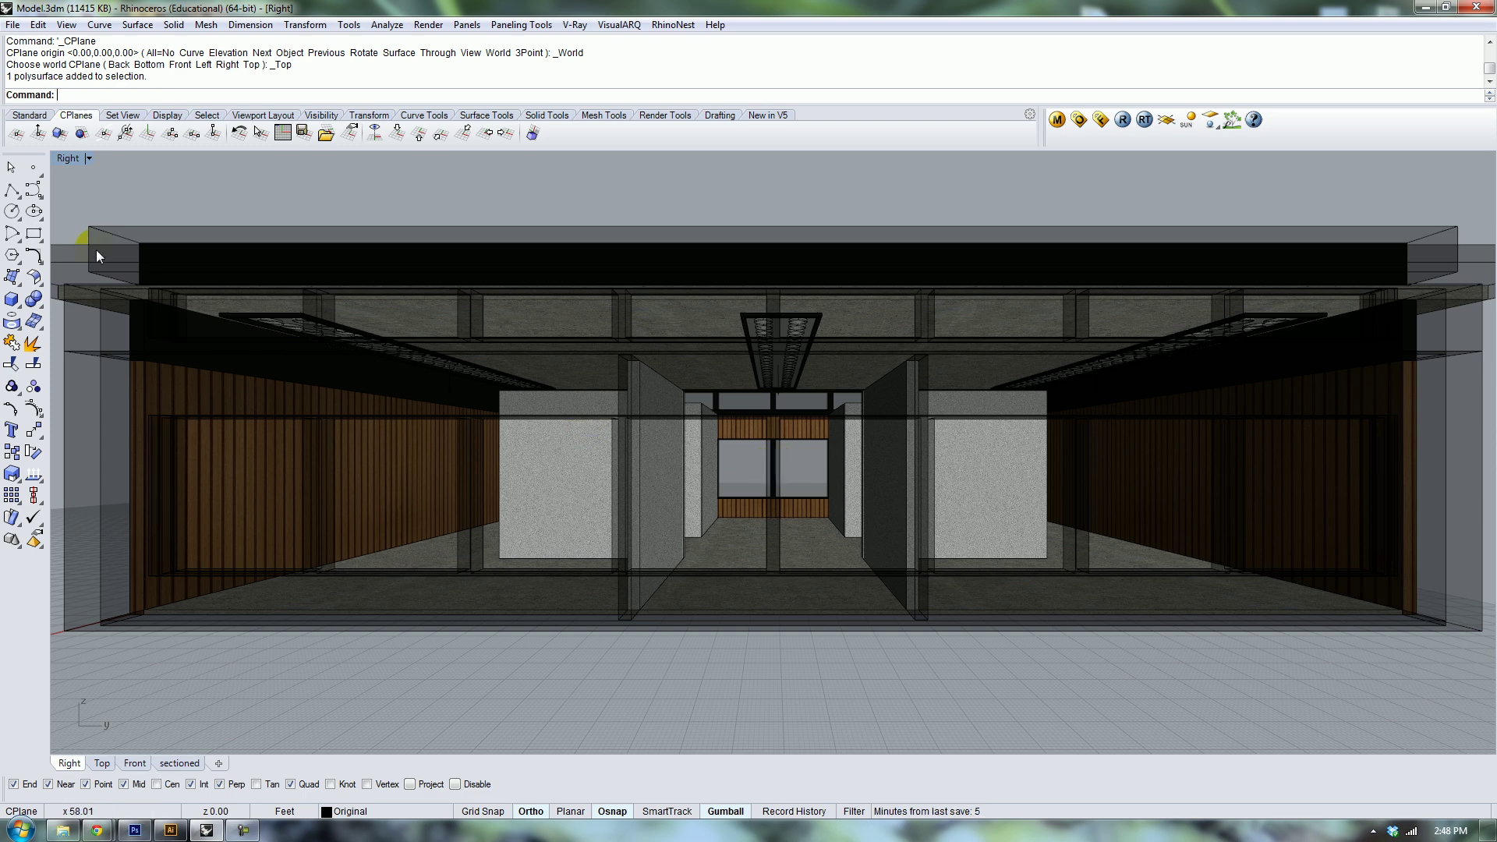
{"action": "left_click", "coordinate": [90, 227]}
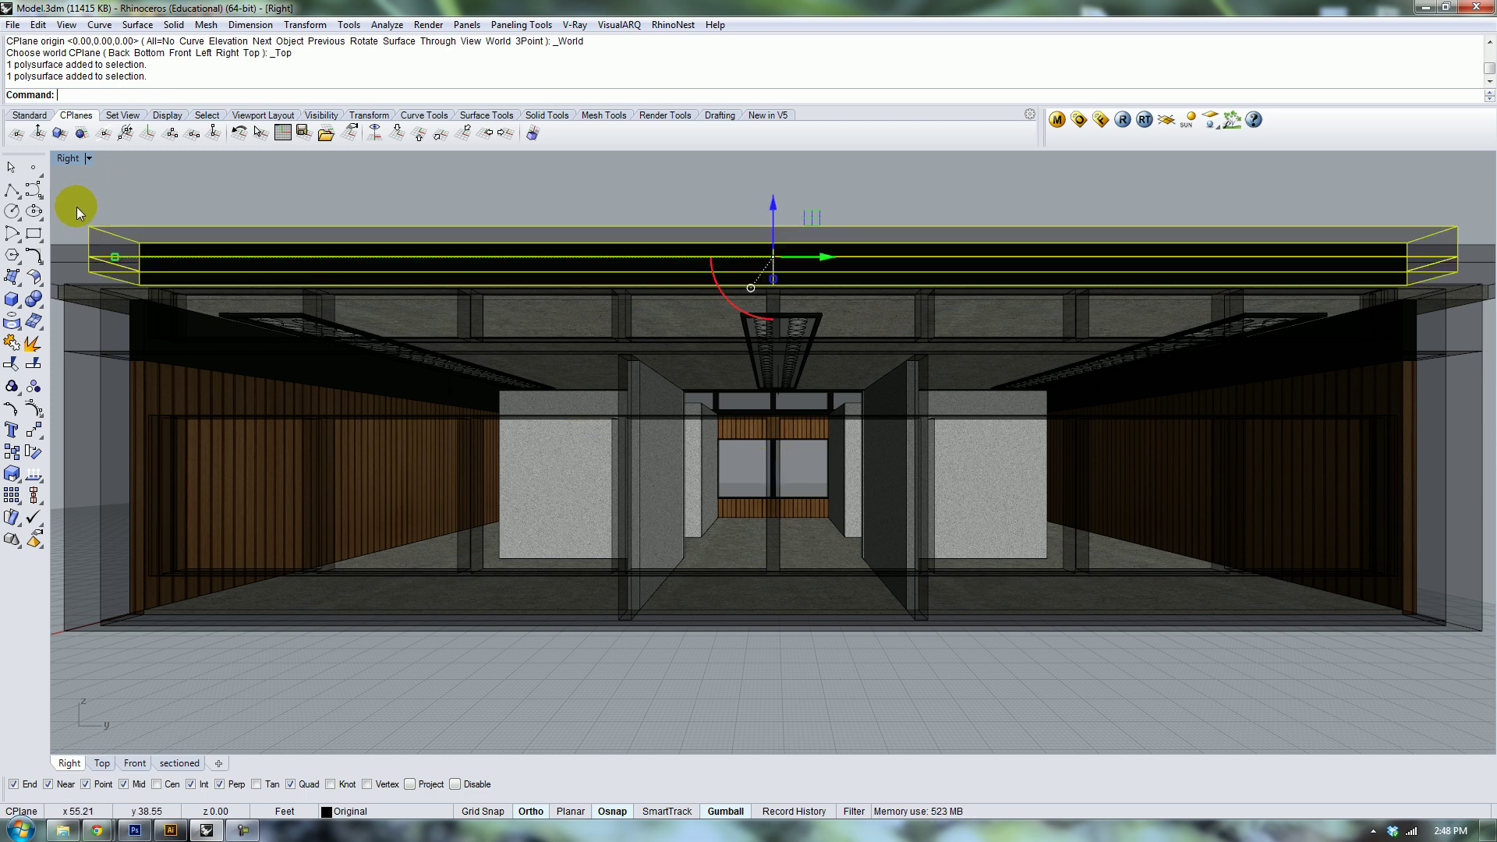
{"action": "left_click", "coordinate": [61, 246], "text": "shift"}
{"action": "left_click", "coordinate": [221, 178]}
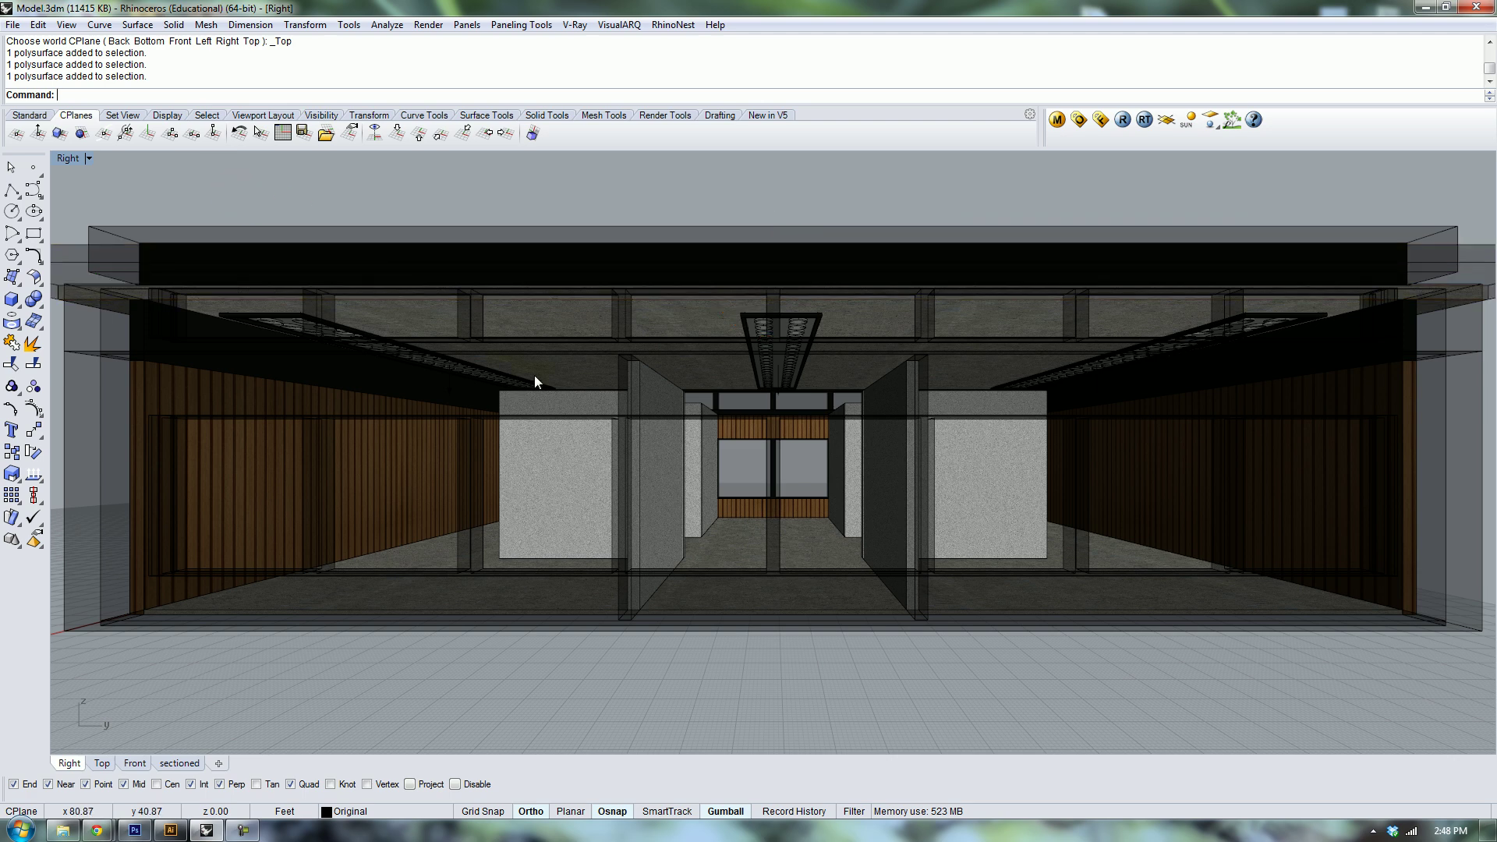
{"action": "left_click", "coordinate": [1017, 201]}
{"action": "left_click", "coordinate": [1123, 119]}
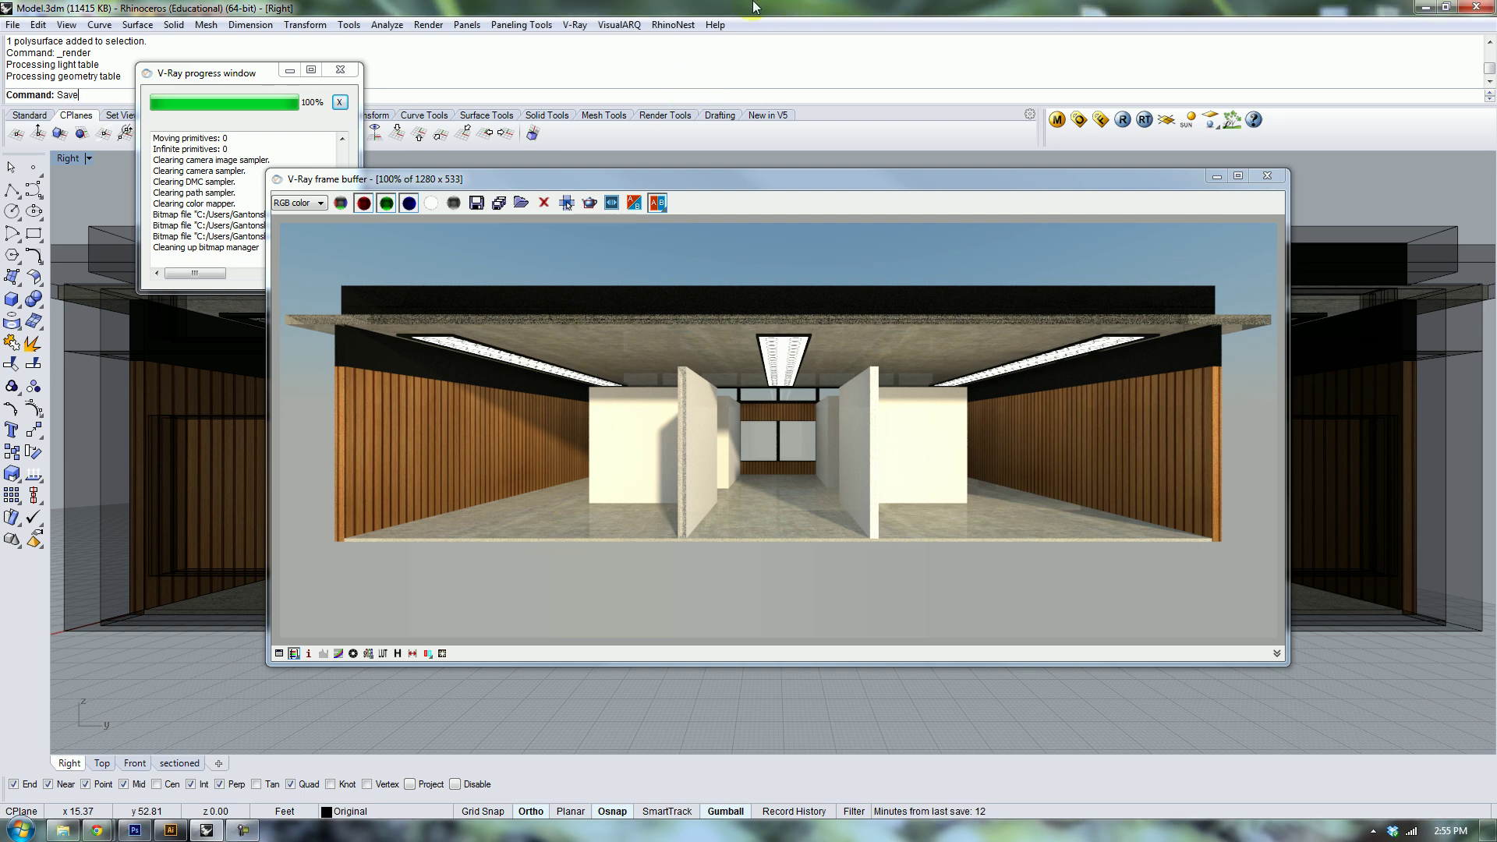
Save the model, store the 1280 x 533 render in render history, and reopen the material editor.
{"action": "key", "text": "Return"}
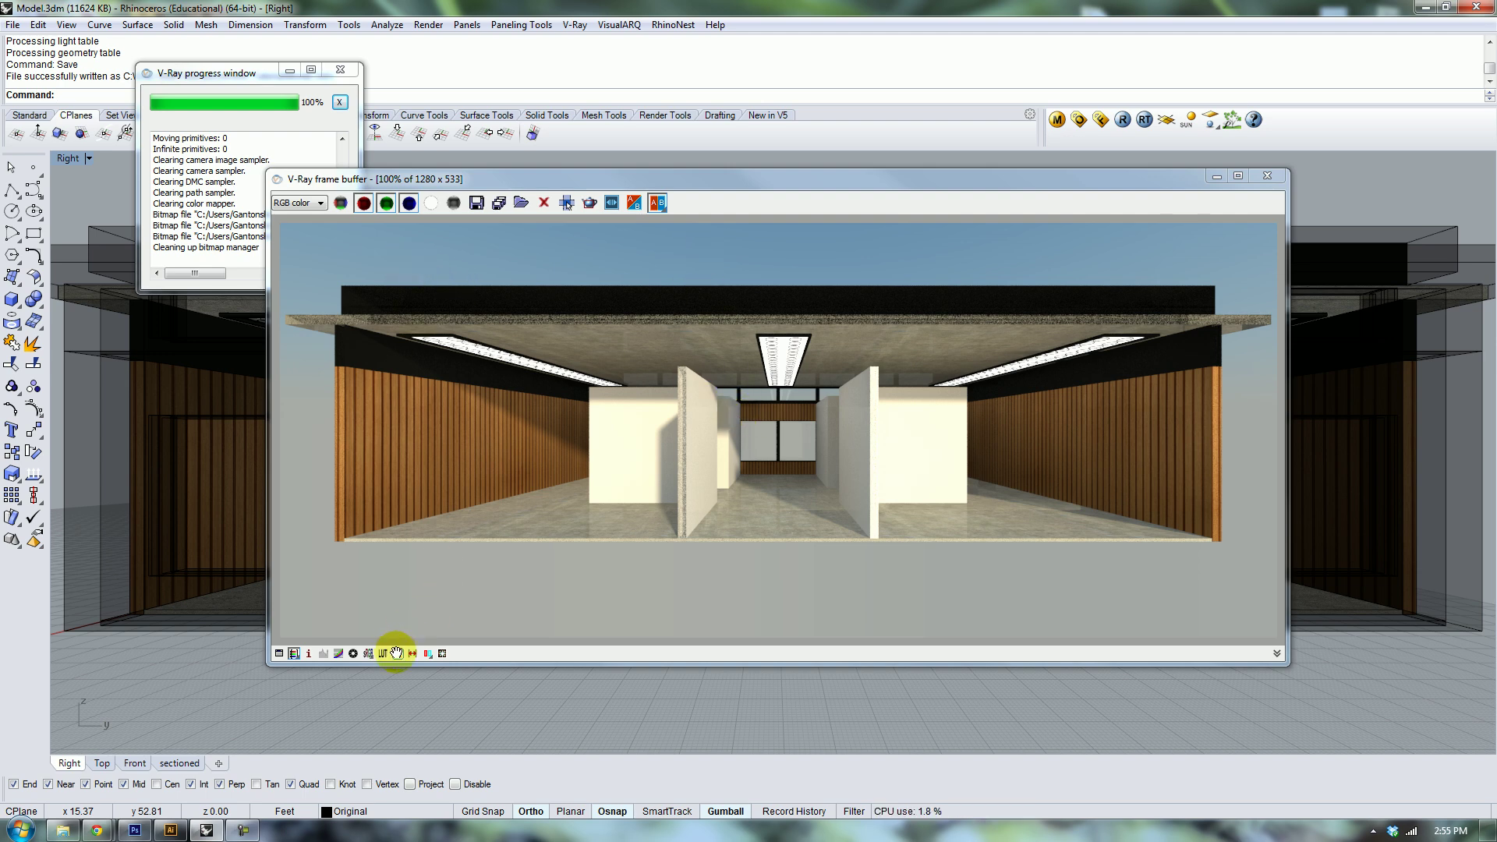
{"action": "left_click", "coordinate": [398, 653]}
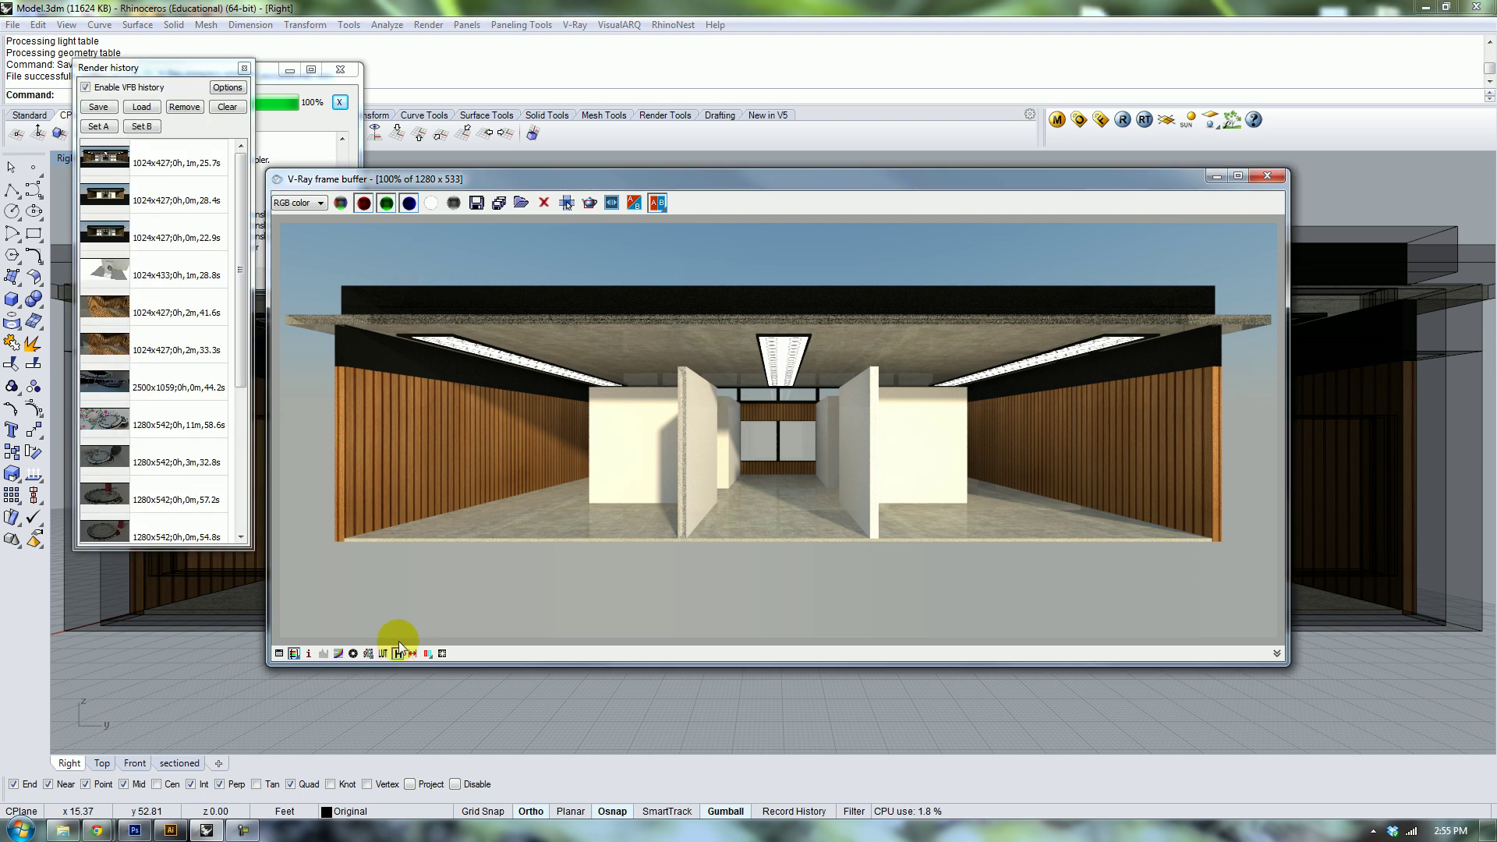
{"action": "left_click", "coordinate": [108, 107]}
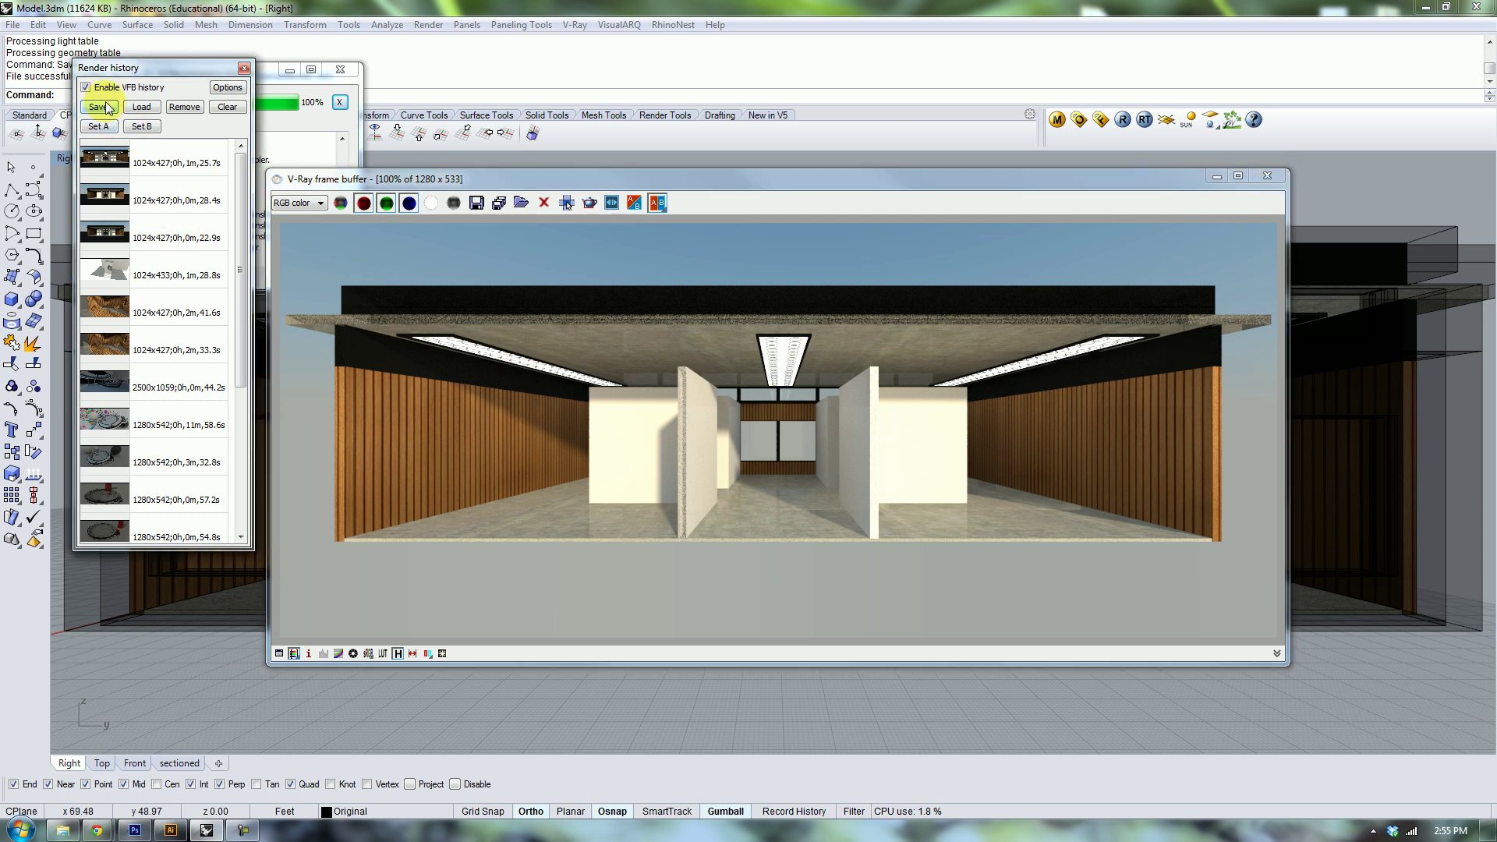
{"action": "left_click", "coordinate": [245, 68]}
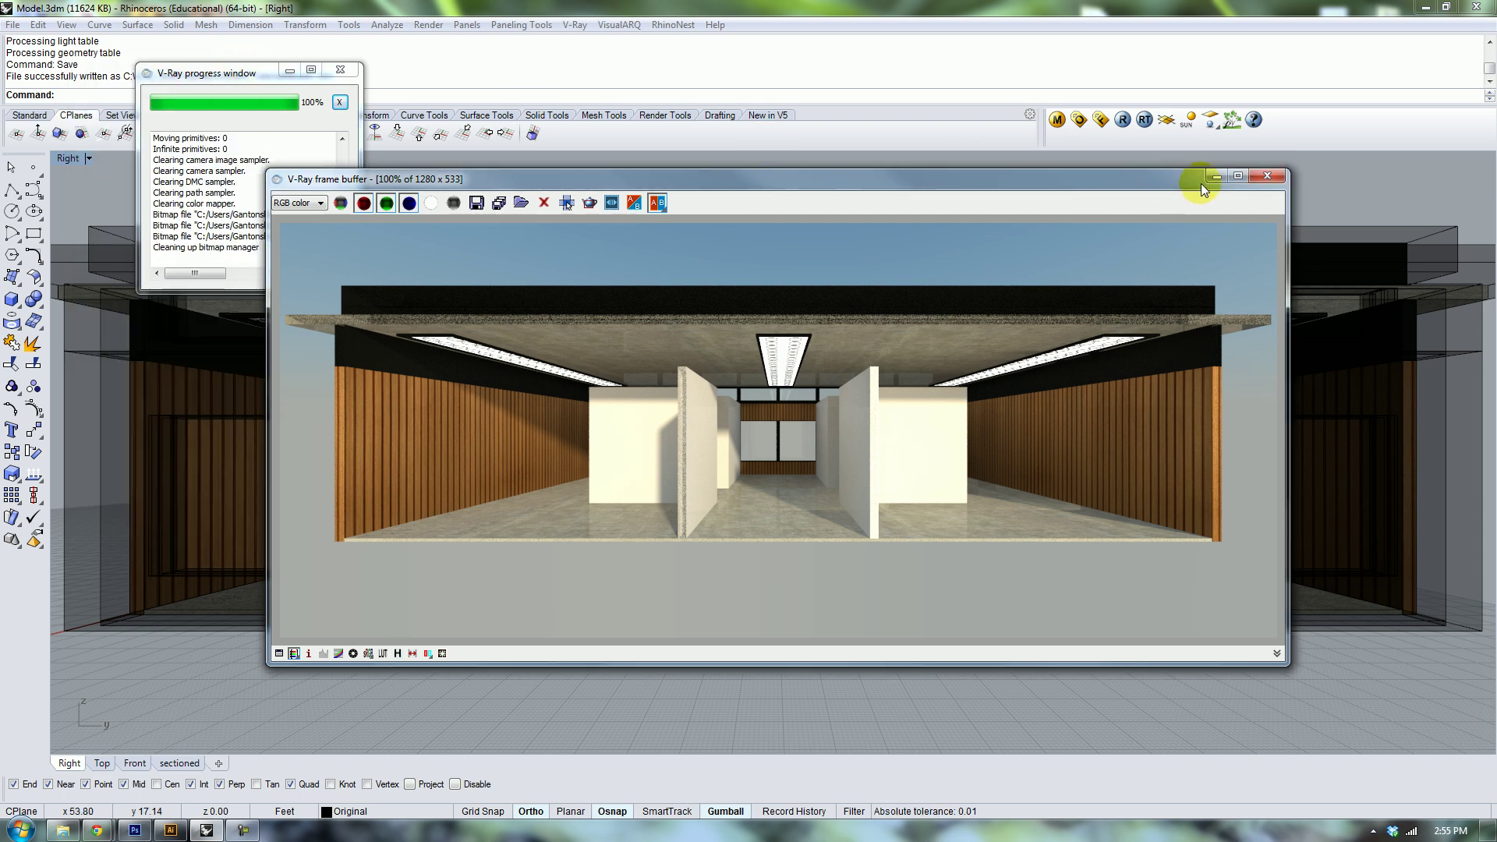
{"action": "left_click", "coordinate": [1268, 175]}
{"action": "left_click", "coordinate": [1056, 119]}
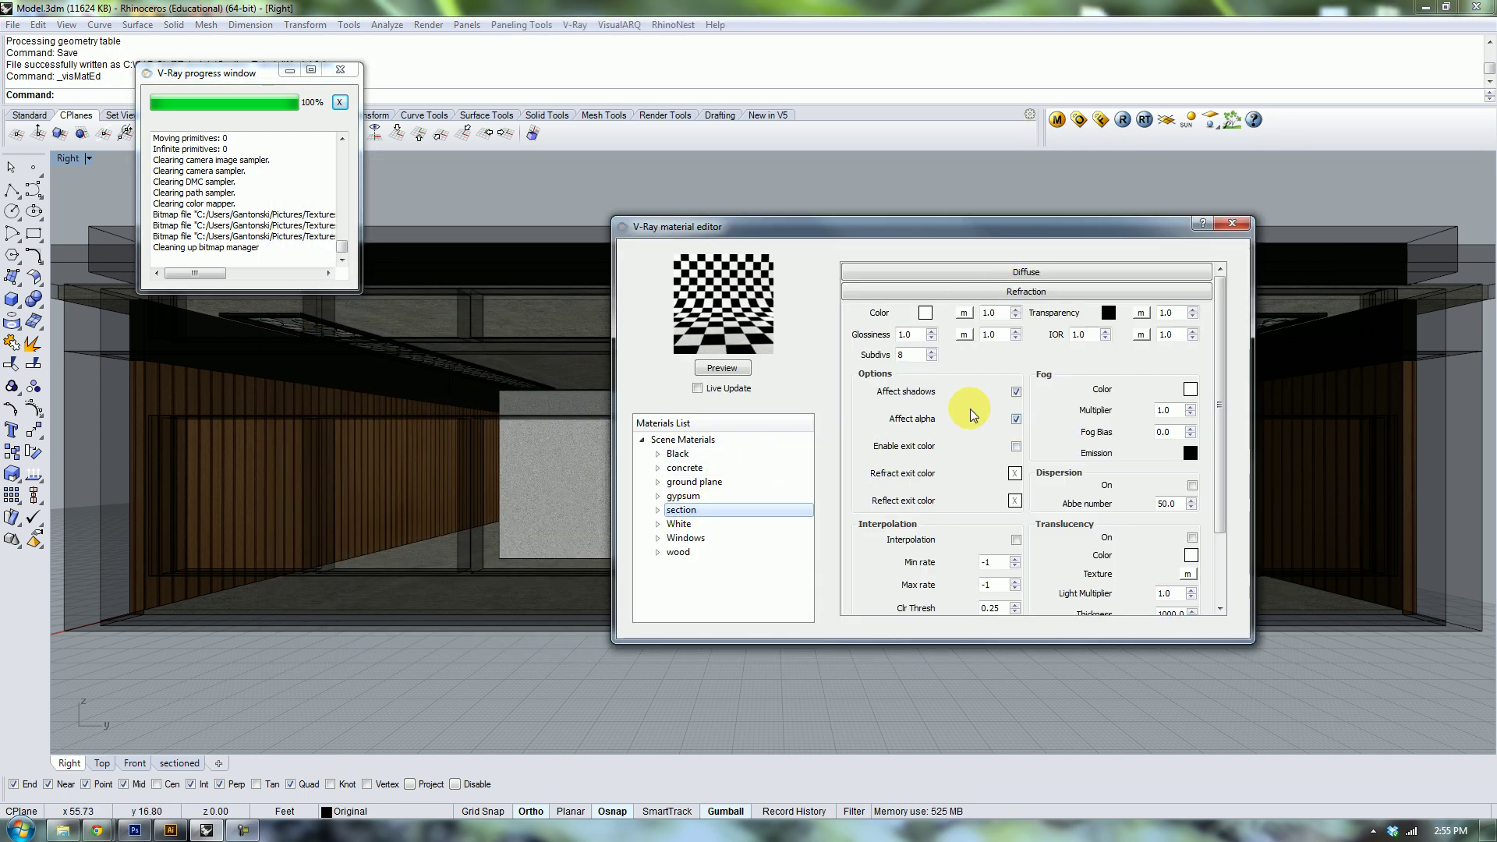
Turn off Affect alpha and Affect shadows on the section material and re-render the view.
{"action": "left_click", "coordinate": [1016, 418]}
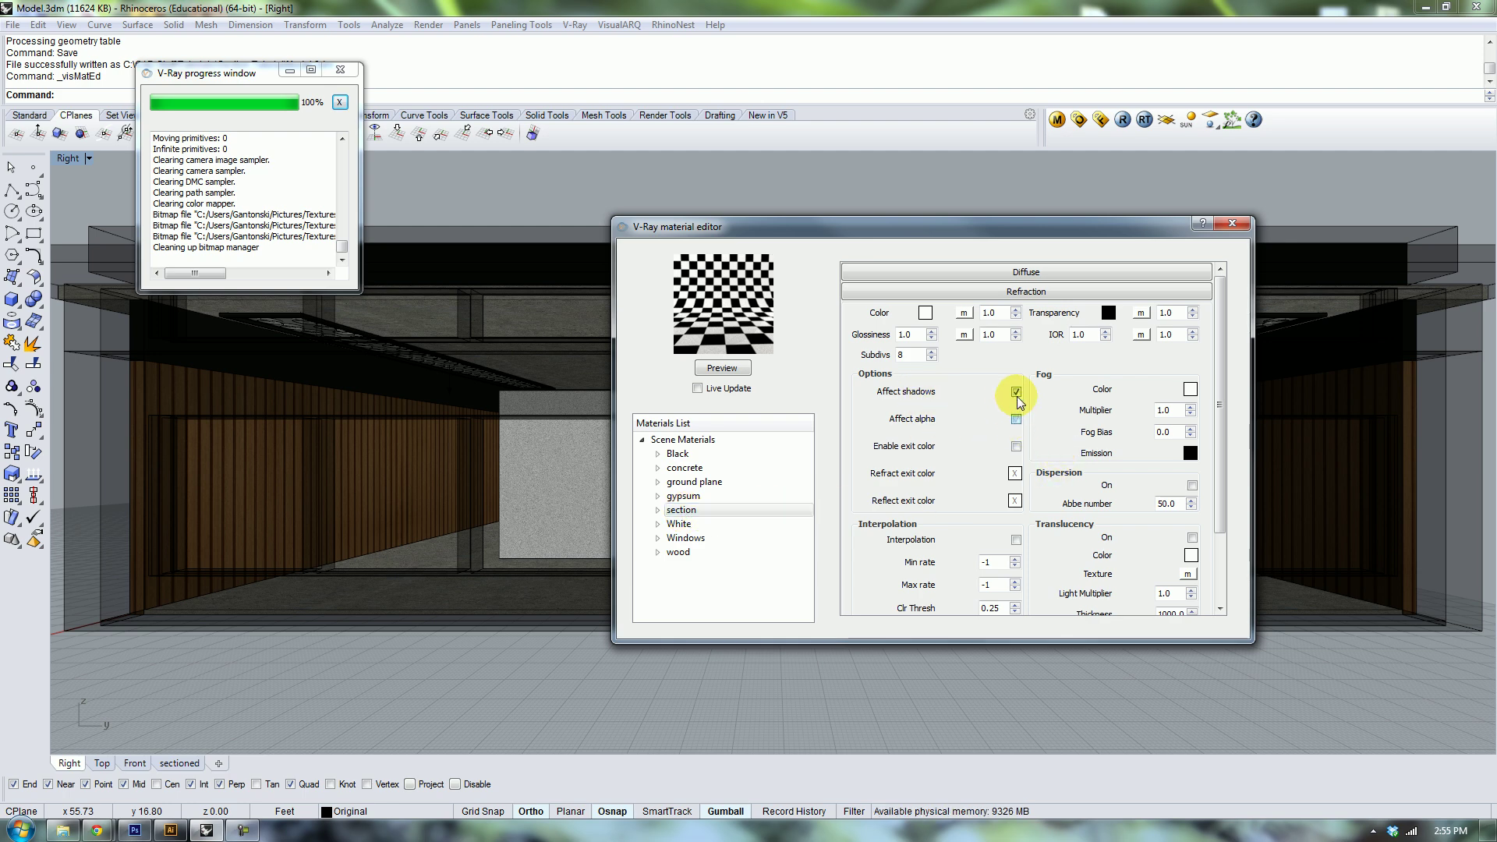
{"action": "left_click", "coordinate": [1016, 391]}
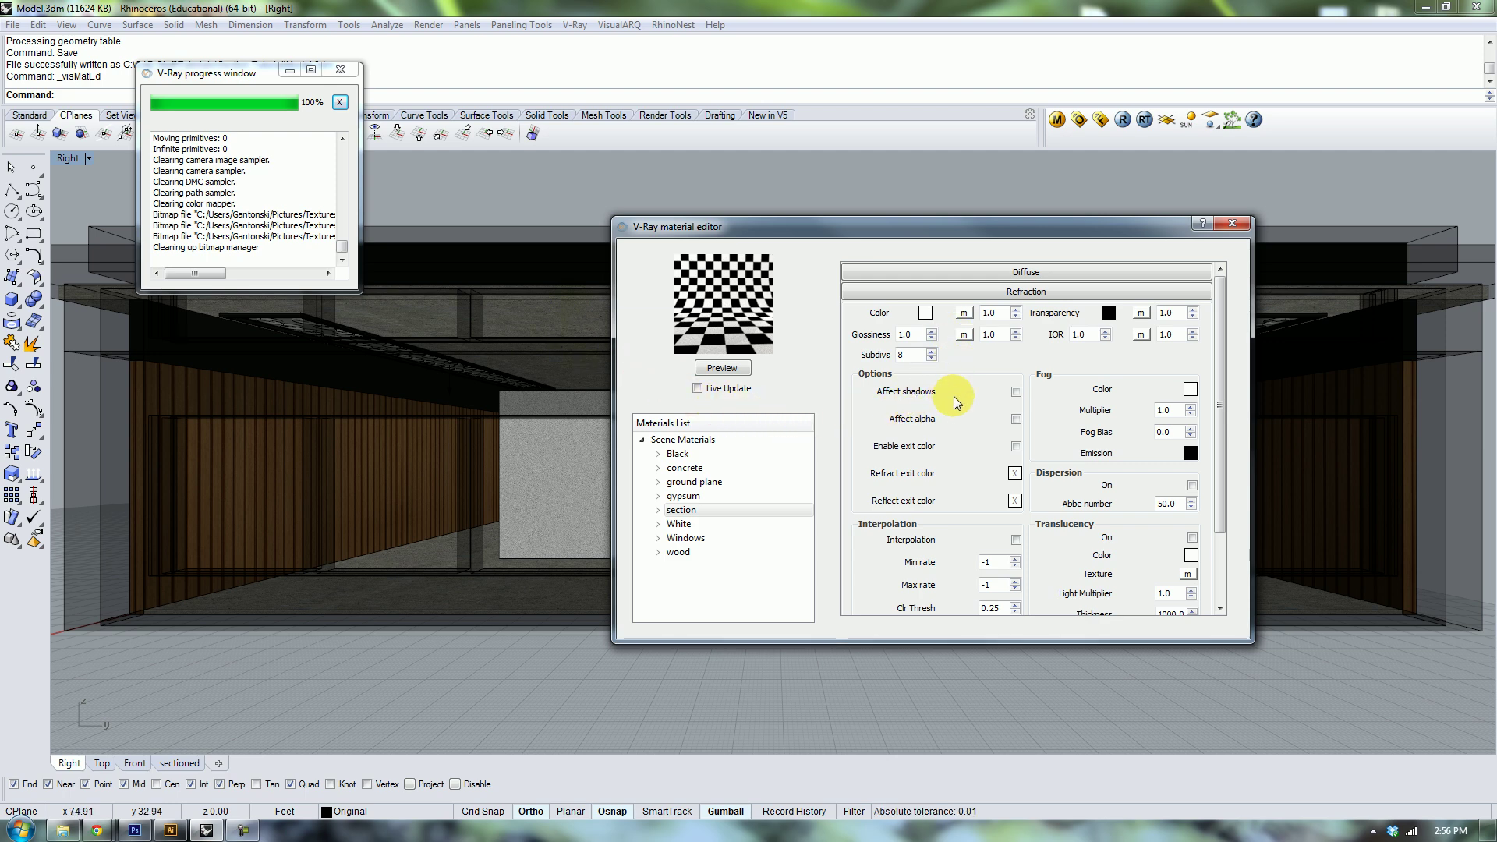
{"action": "left_click_drag", "start_coordinate": [1003, 231], "coordinate": [651, 272]}
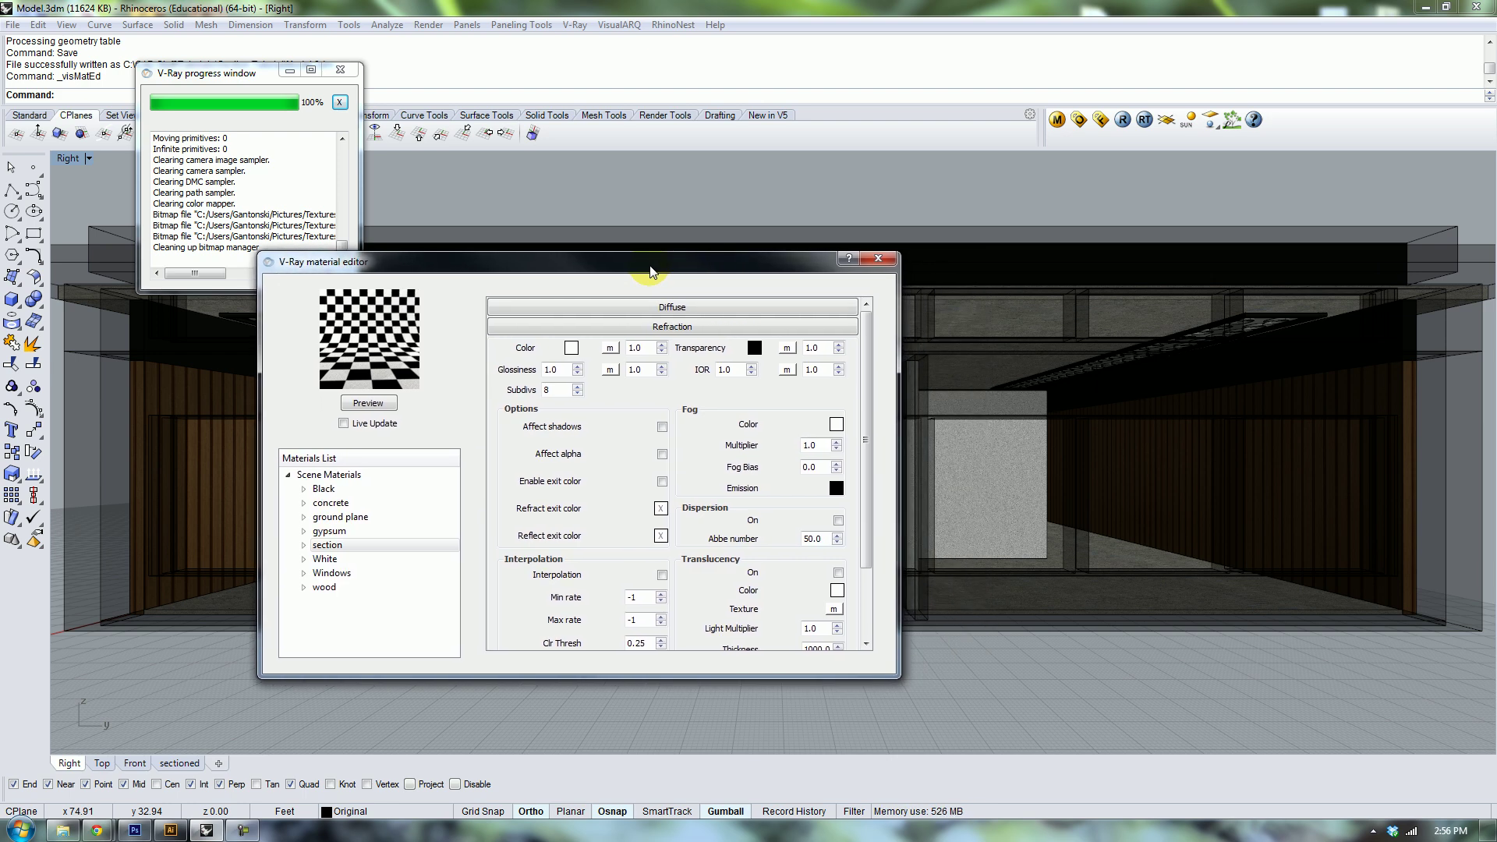
{"action": "left_click", "coordinate": [879, 258]}
{"action": "left_click", "coordinate": [1124, 121]}
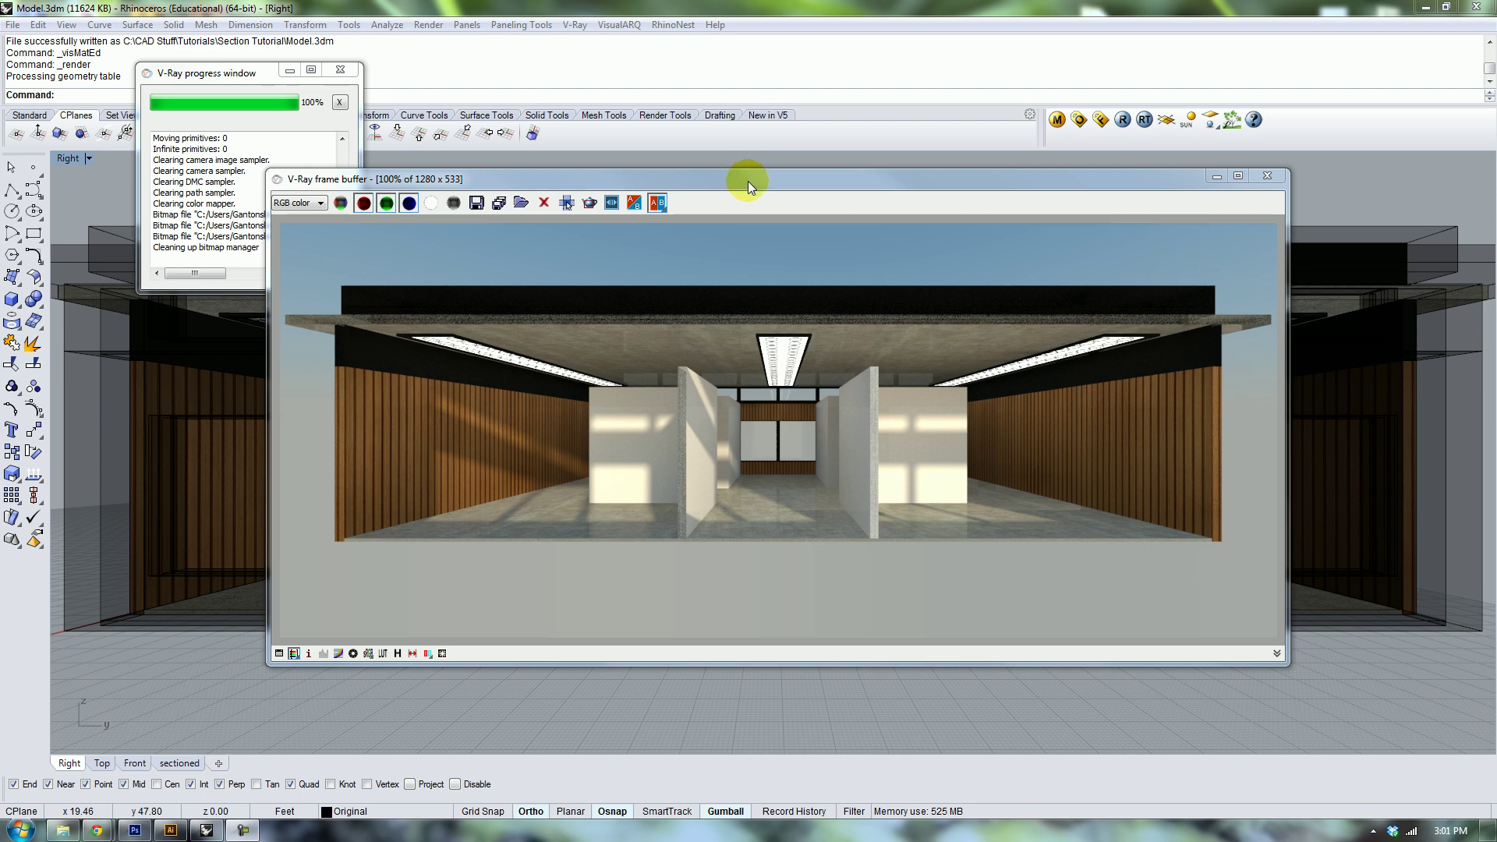
Move the frame buffer aside and show the V-Ray render history list.
{"action": "left_click_drag", "start_coordinate": [759, 186], "coordinate": [789, 192]}
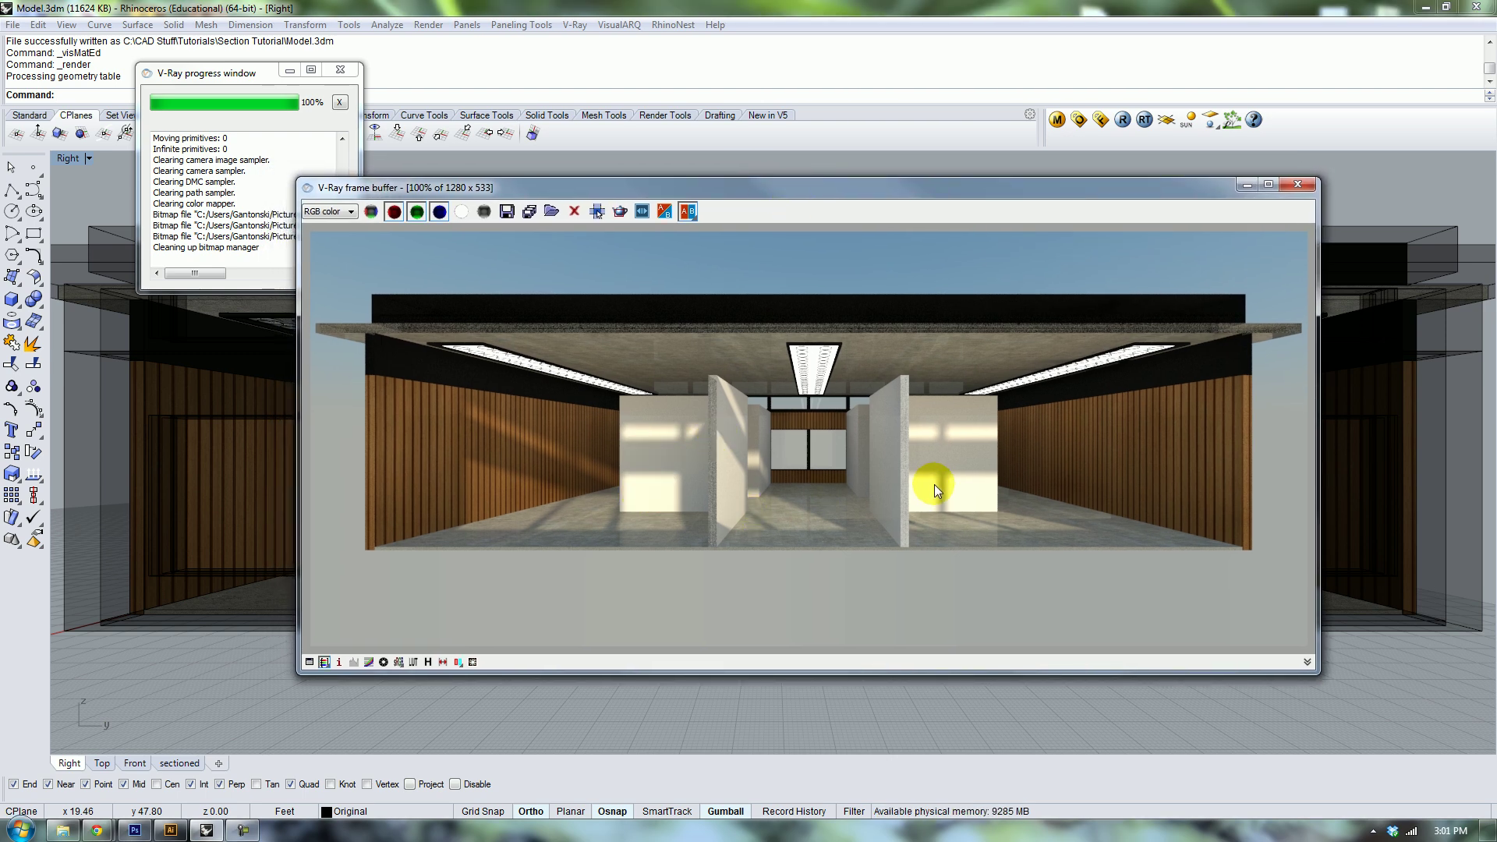
{"action": "left_click", "coordinate": [793, 610]}
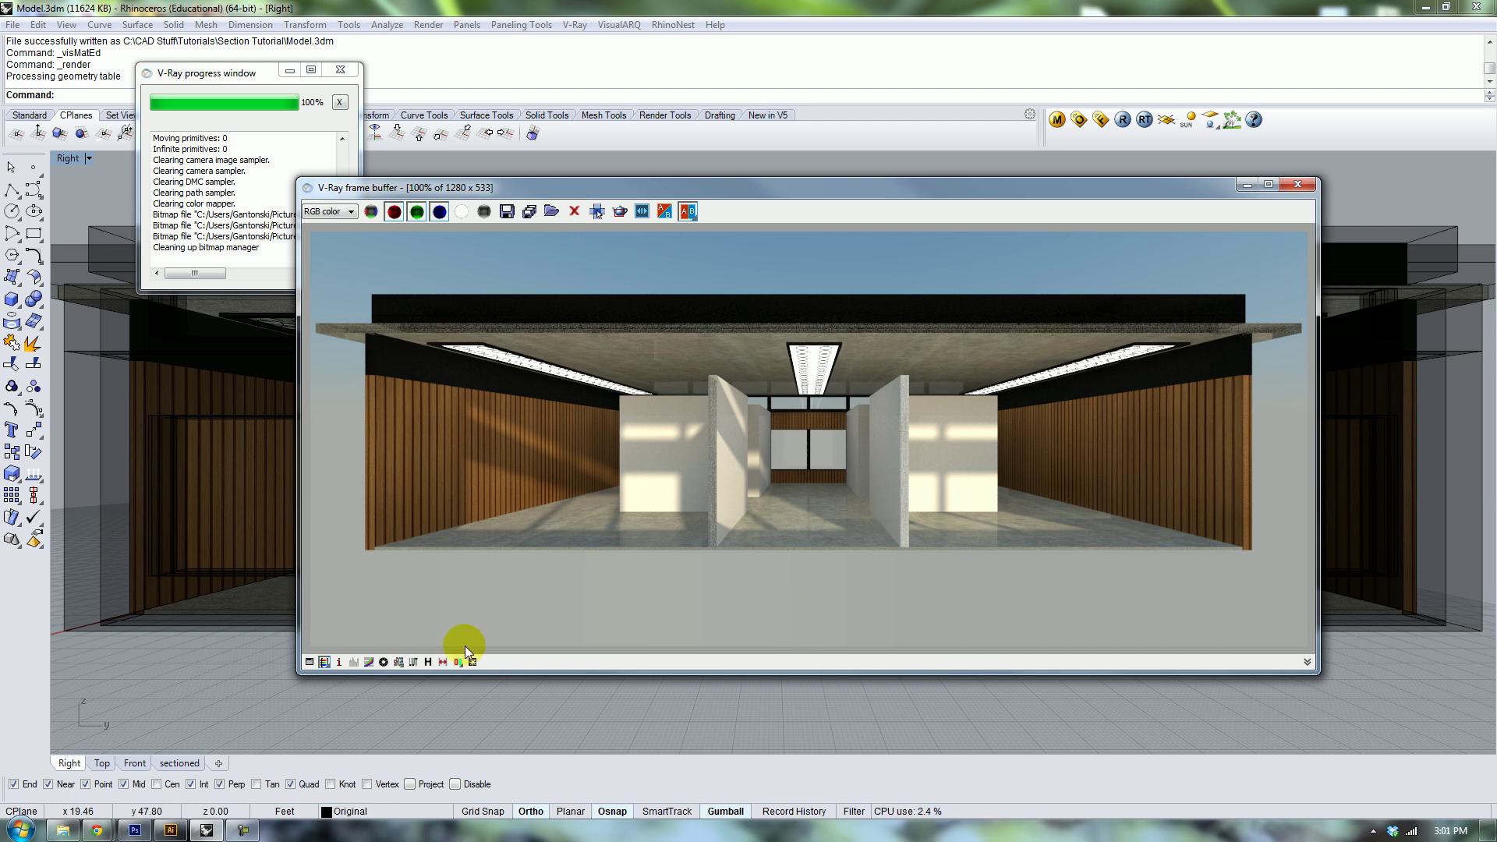
{"action": "left_click", "coordinate": [428, 662]}
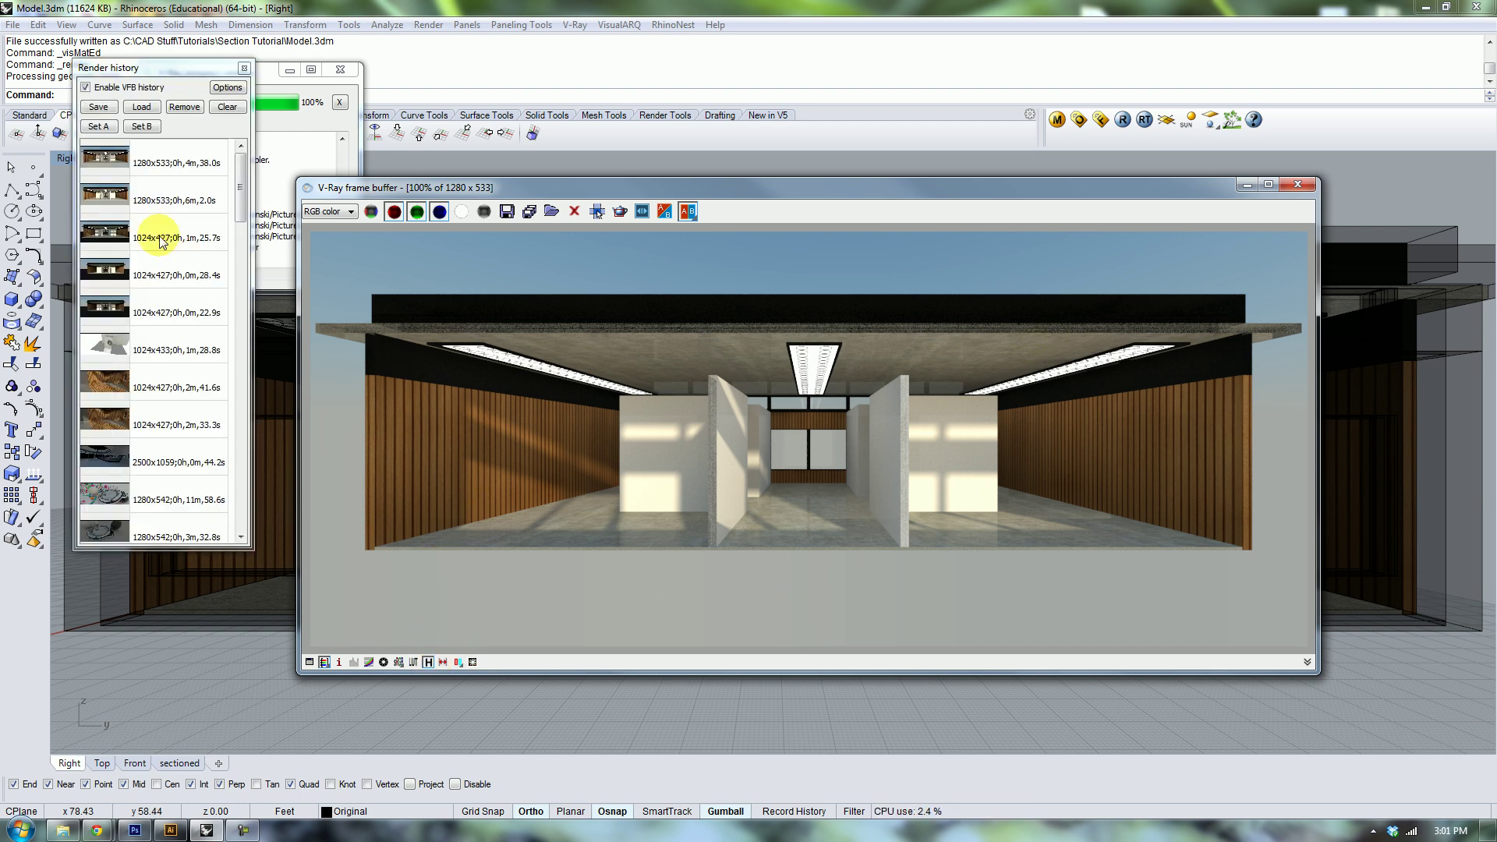
Load the newest render as comparison A and the previous render as B.
{"action": "left_click", "coordinate": [148, 159]}
{"action": "left_click", "coordinate": [99, 126]}
{"action": "left_click", "coordinate": [158, 195]}
{"action": "left_click", "coordinate": [142, 128]}
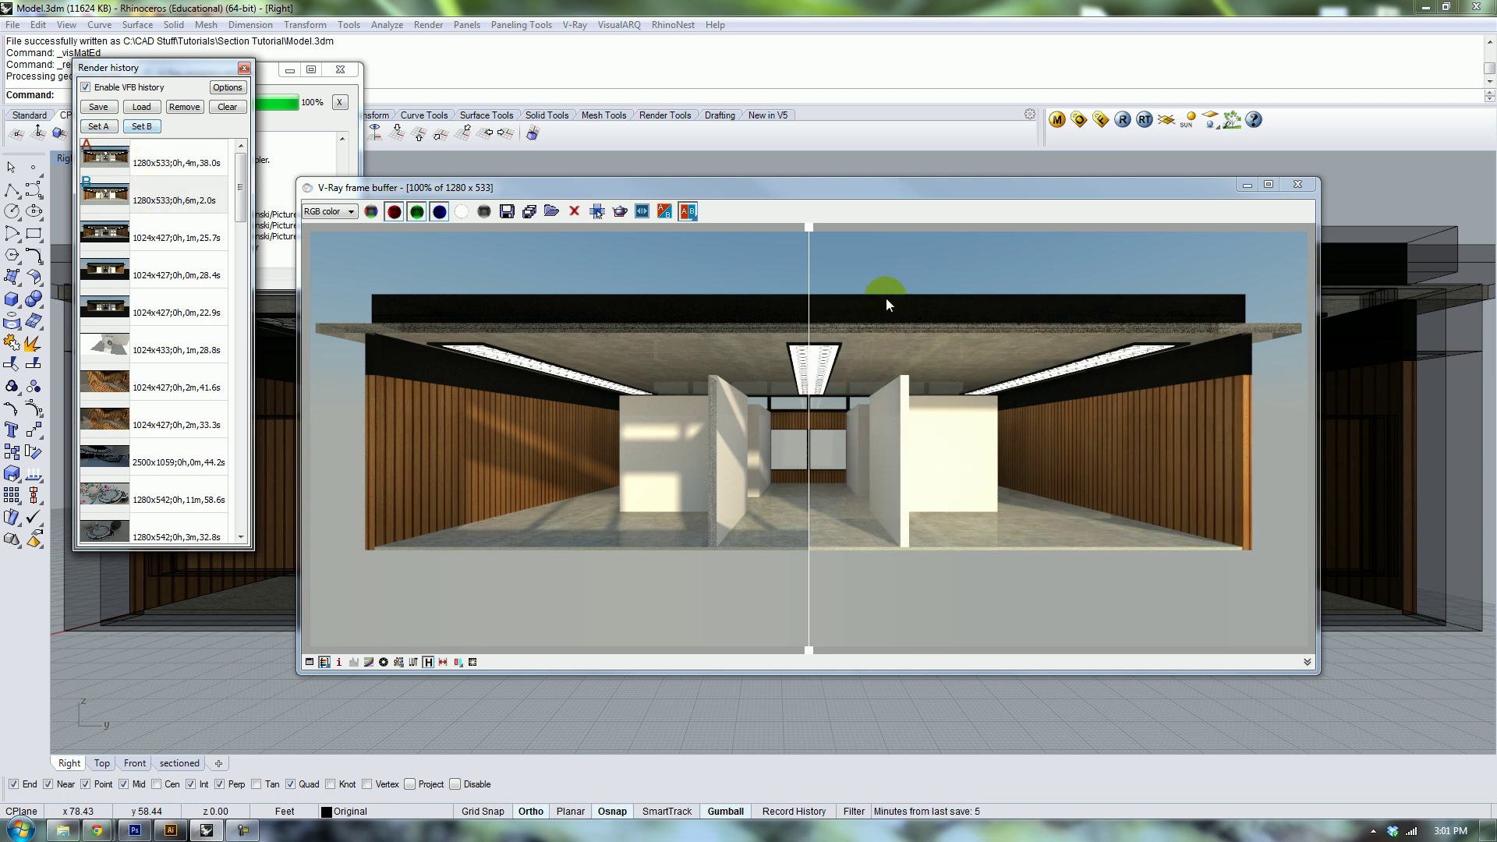
Sweep the A/B divider across the frame buffer to compare the lighting.
{"action": "left_click_drag", "start_coordinate": [809, 227], "coordinate": [329, 242]}
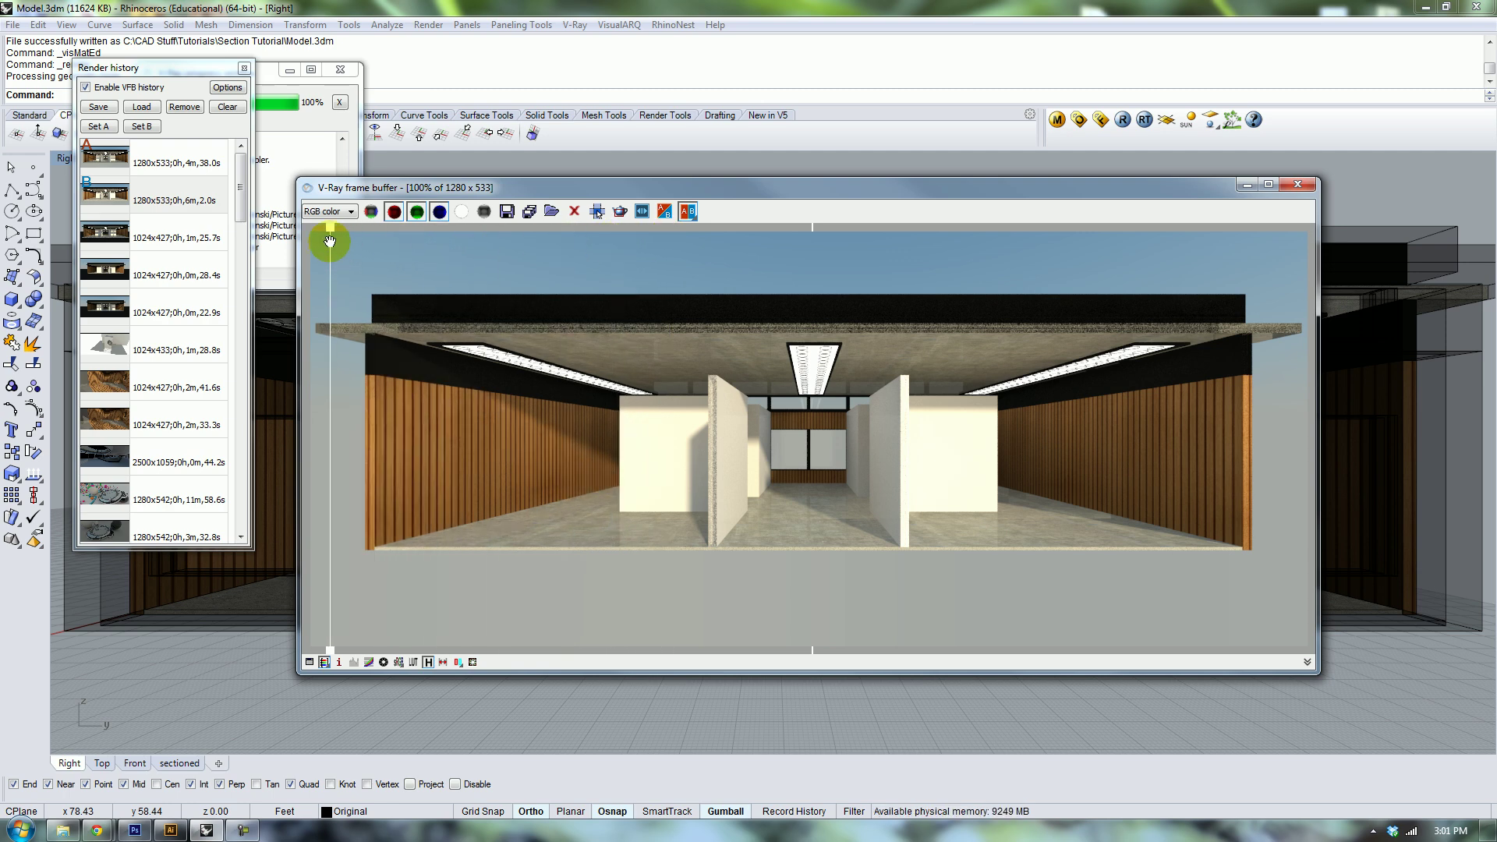
{"action": "left_click_drag", "start_coordinate": [330, 241], "coordinate": [344, 243]}
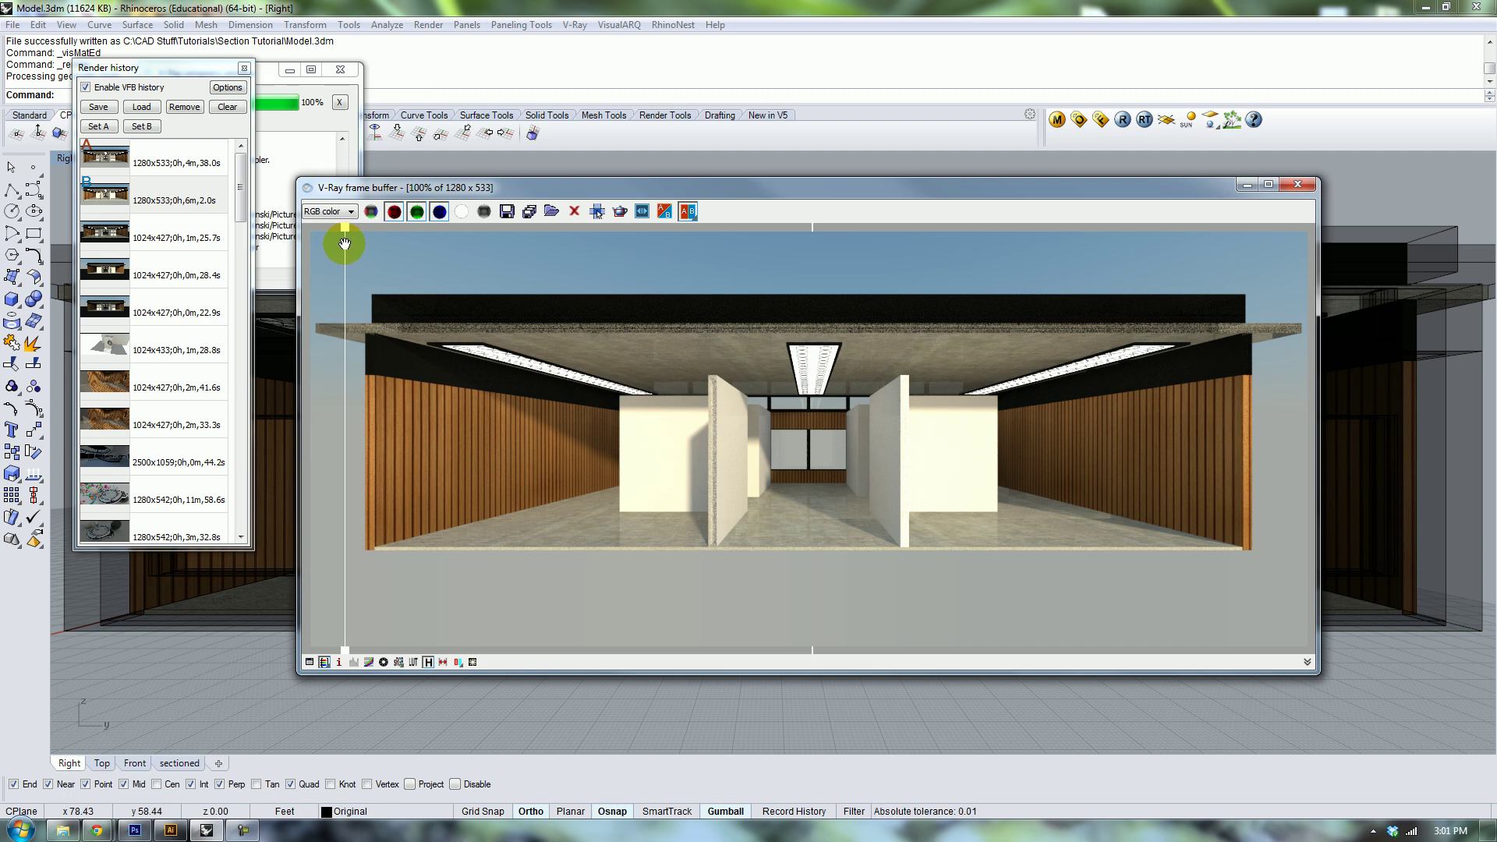
{"action": "left_click_drag", "start_coordinate": [345, 244], "coordinate": [845, 286]}
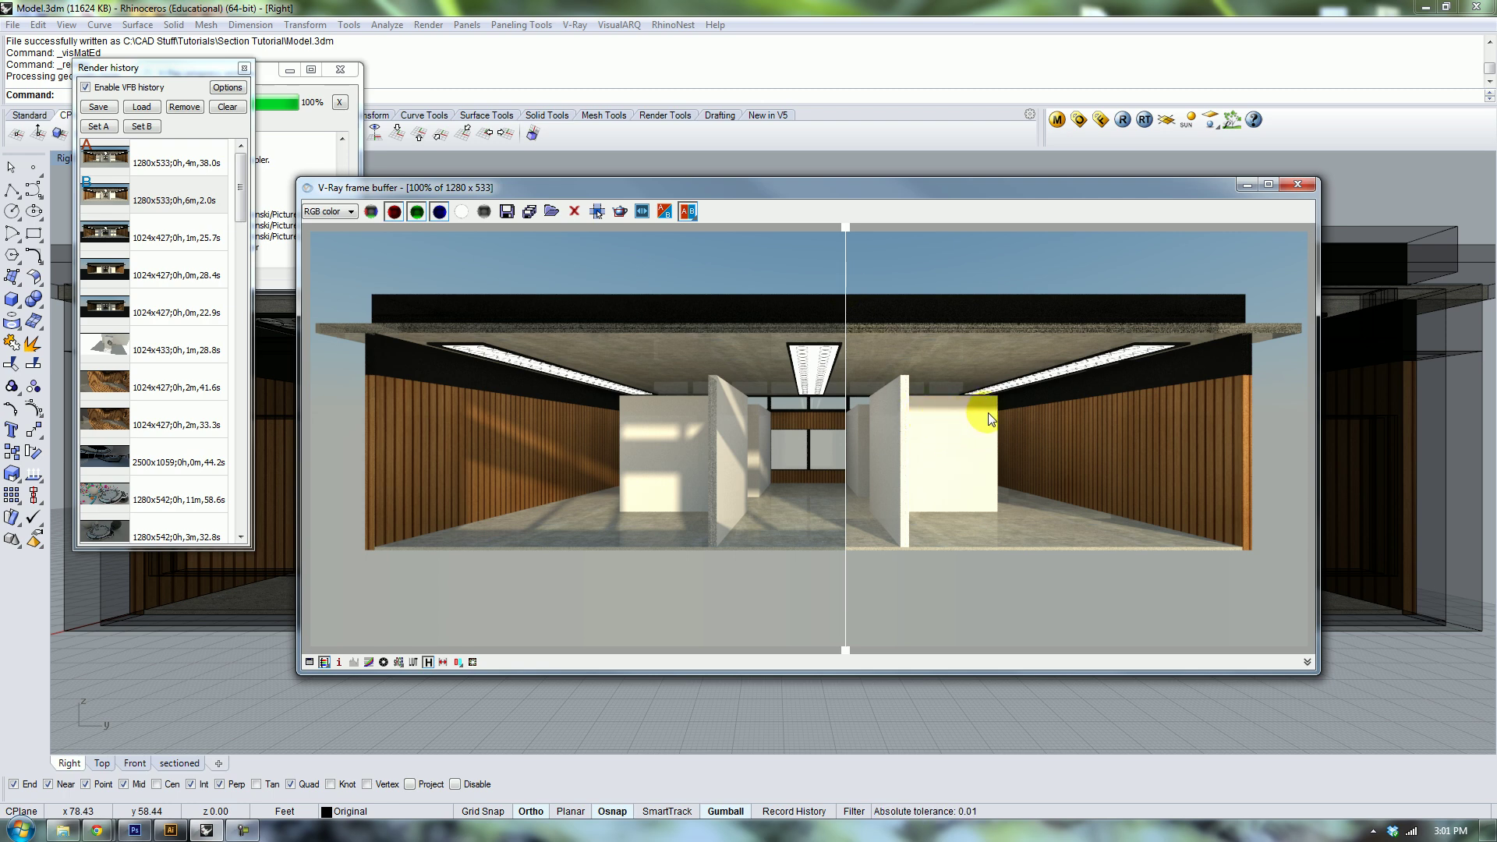
{"action": "left_click_drag", "start_coordinate": [846, 228], "coordinate": [1304, 294]}
Close the frame buffer and V-Ray progress window and orbit to an oblique 3D view.
{"action": "left_click", "coordinate": [1298, 185]}
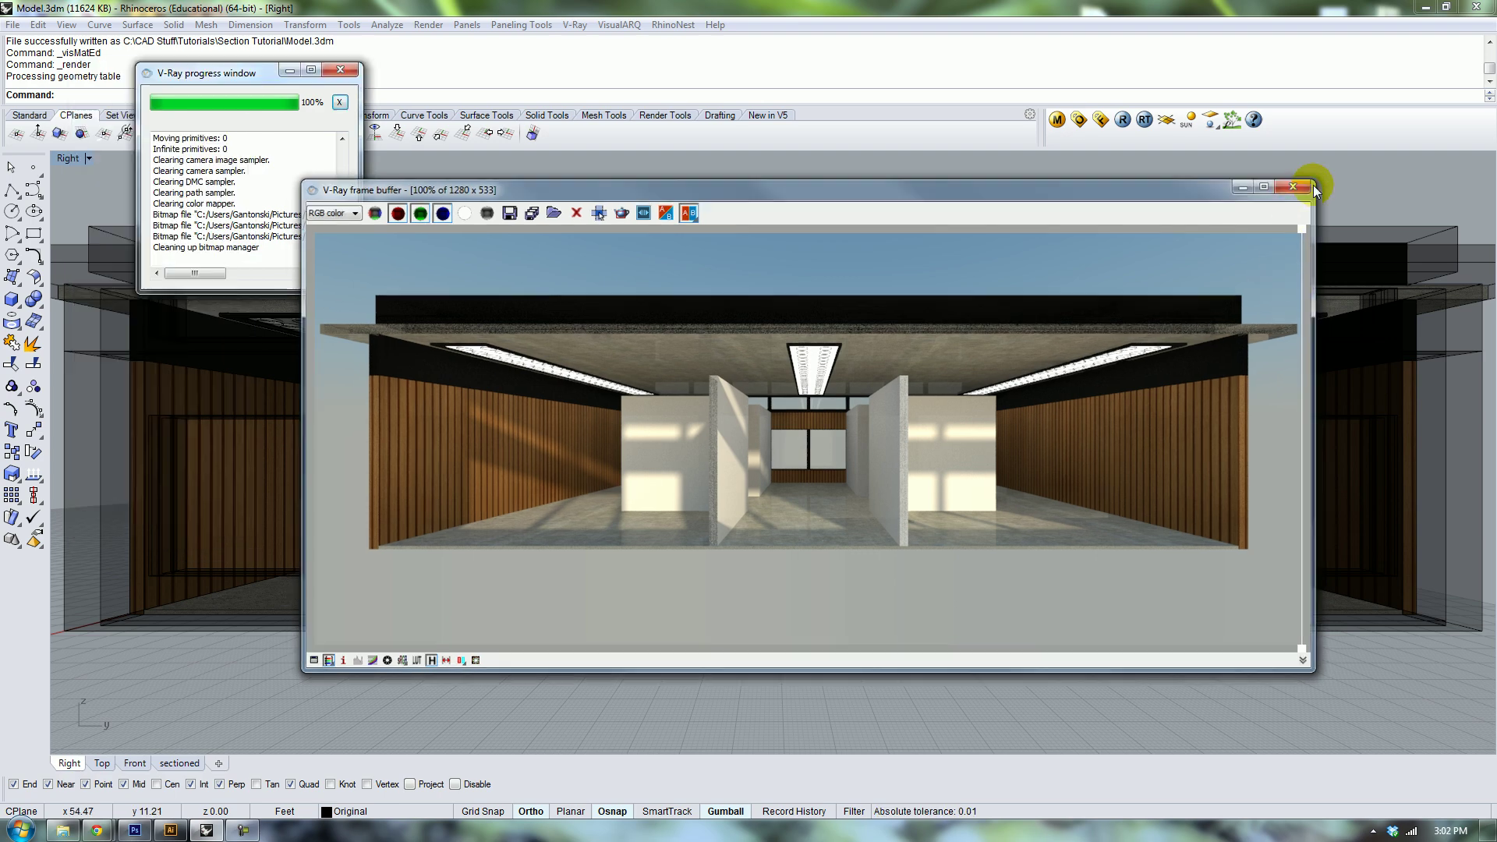
{"action": "left_click", "coordinate": [349, 69]}
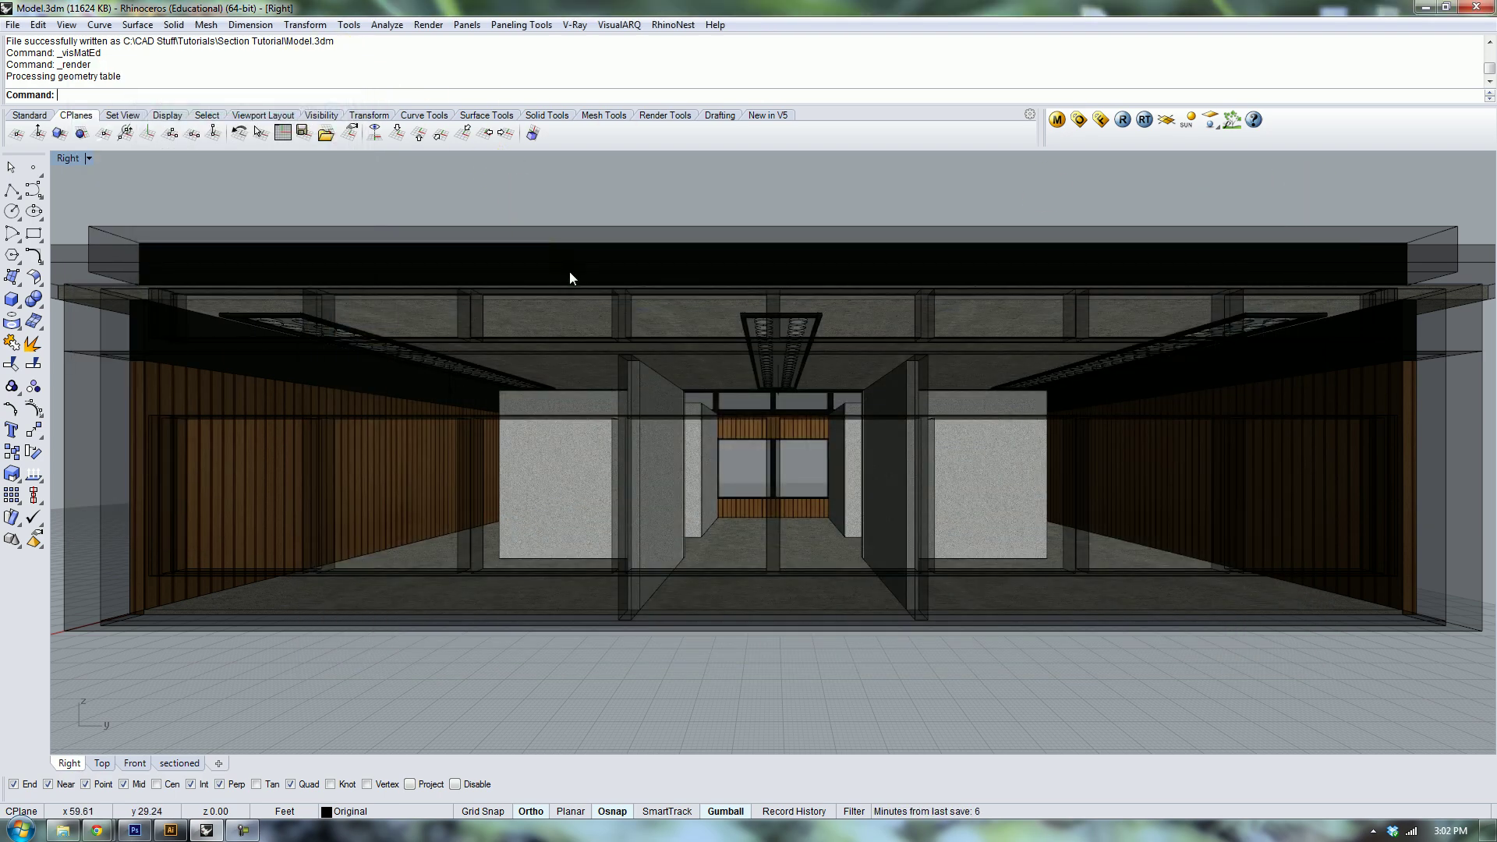
{"action": "scroll", "coordinate": [623, 324], "scroll_direction": "down", "scroll_amount": 5}
{"action": "right_click_drag", "start_coordinate": [536, 332], "coordinate": [674, 442], "text": "ctrl+shift"}
{"action": "scroll", "coordinate": [678, 422], "scroll_direction": "up", "scroll_amount": 2}
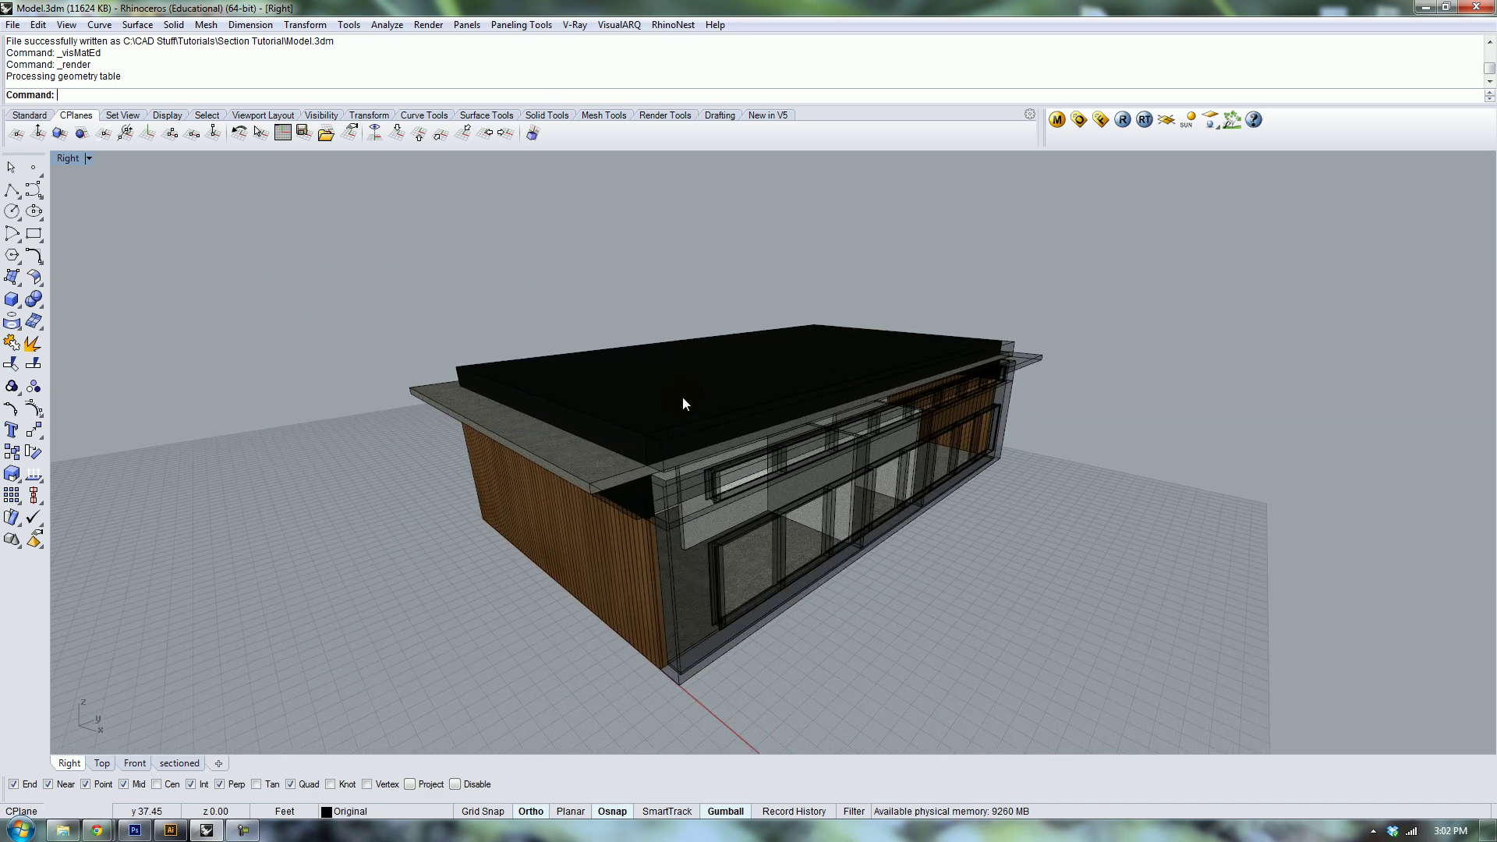
Set the construction plane to World Front.
{"action": "left_click", "coordinate": [489, 137]}
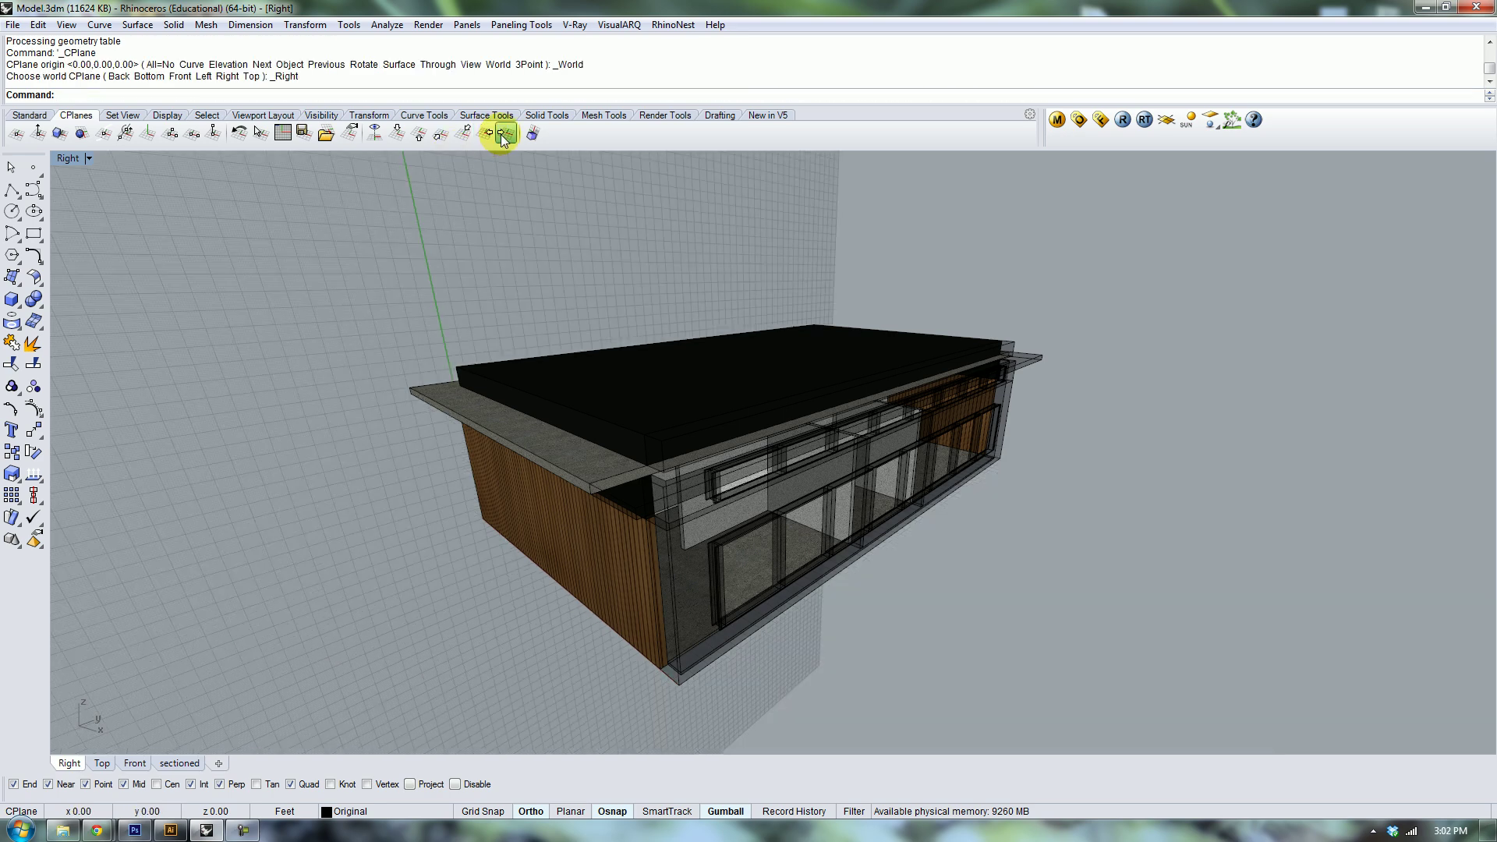
{"action": "left_click", "coordinate": [439, 137]}
{"action": "left_click", "coordinate": [462, 137]}
{"action": "right_click_drag", "start_coordinate": [582, 263], "coordinate": [27, 268], "text": "ctrl+shift"}
Draw a vertical rectangular Plane surface across the building on the Front CPlane.
{"action": "left_click", "coordinate": [31, 286]}
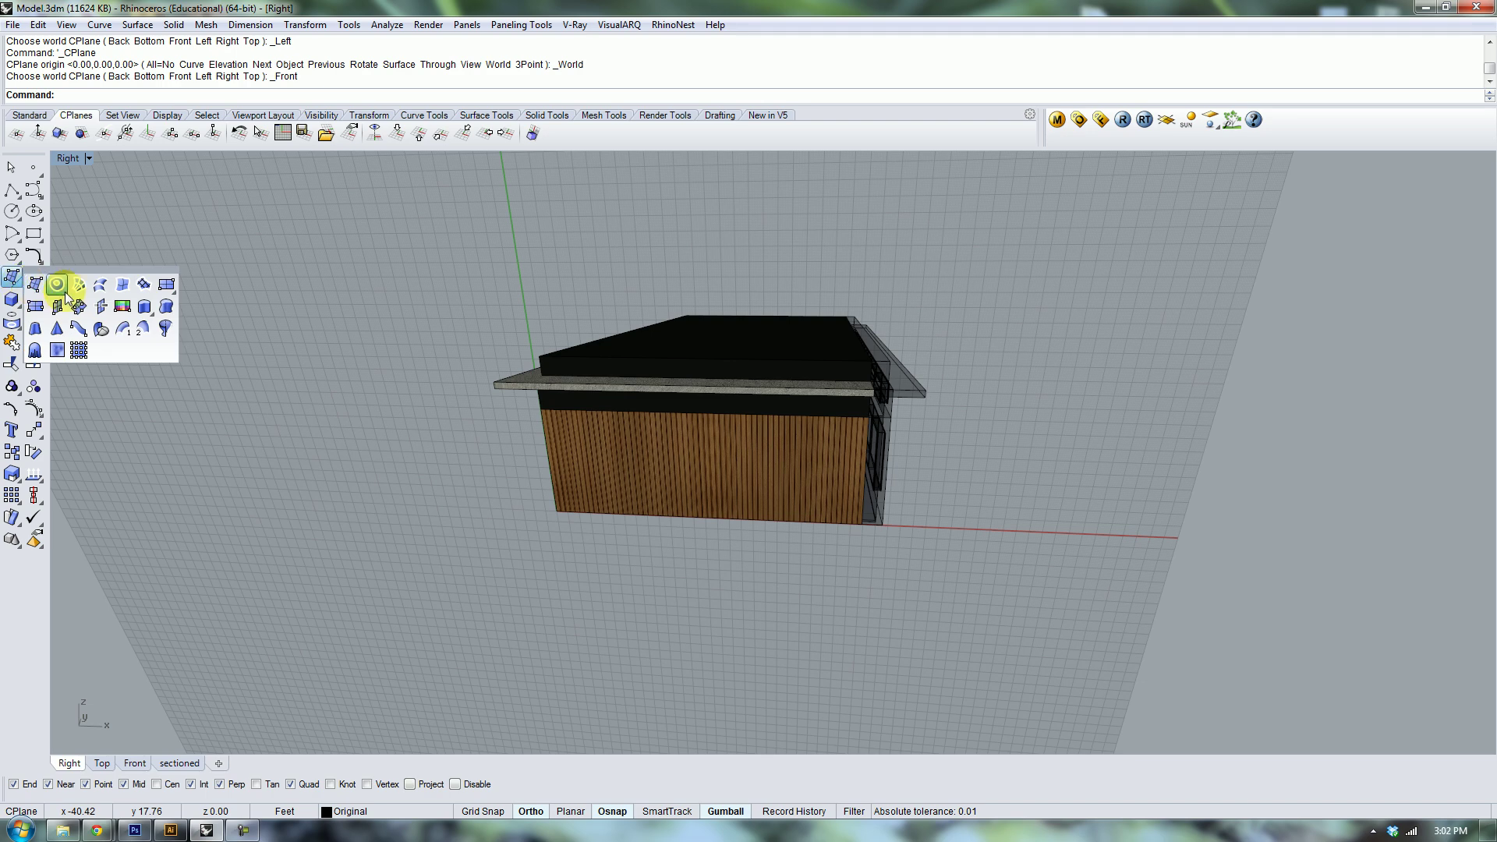
{"action": "left_click", "coordinate": [160, 293]}
{"action": "right_click_drag", "start_coordinate": [444, 394], "coordinate": [485, 400], "text": "ctrl+shift"}
{"action": "left_click", "coordinate": [523, 624]}
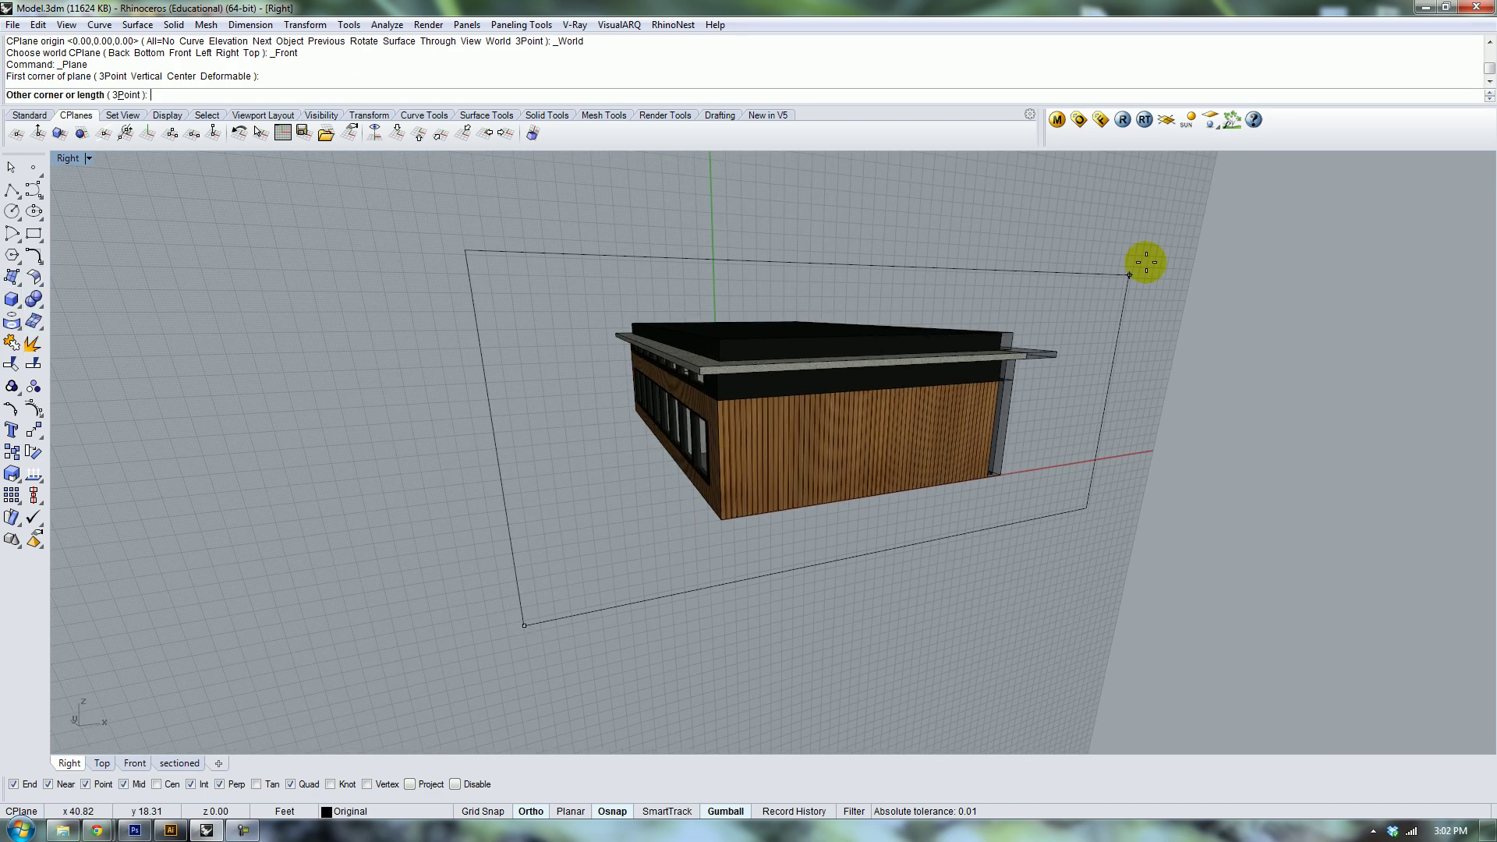
{"action": "left_click", "coordinate": [1167, 232]}
Slide the plane with the gumball against the building's end.
{"action": "right_click_drag", "start_coordinate": [1106, 267], "coordinate": [1063, 395], "text": "ctrl+shift"}
{"action": "left_click_drag", "start_coordinate": [1062, 395], "coordinate": [1028, 385]}
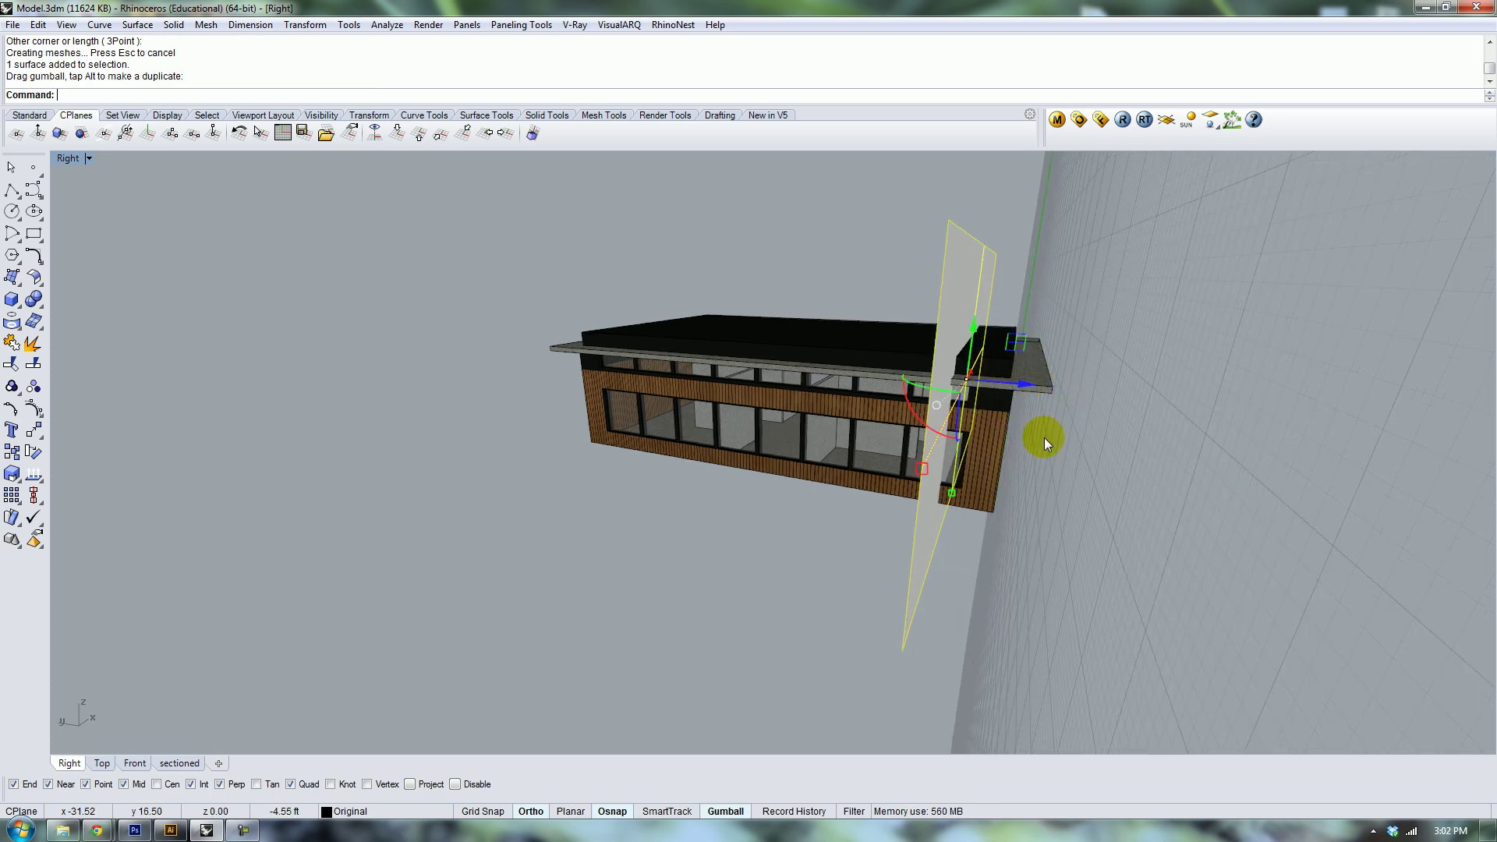
{"action": "right_click_drag", "start_coordinate": [1043, 434], "coordinate": [858, 505], "text": "ctrl+shift"}
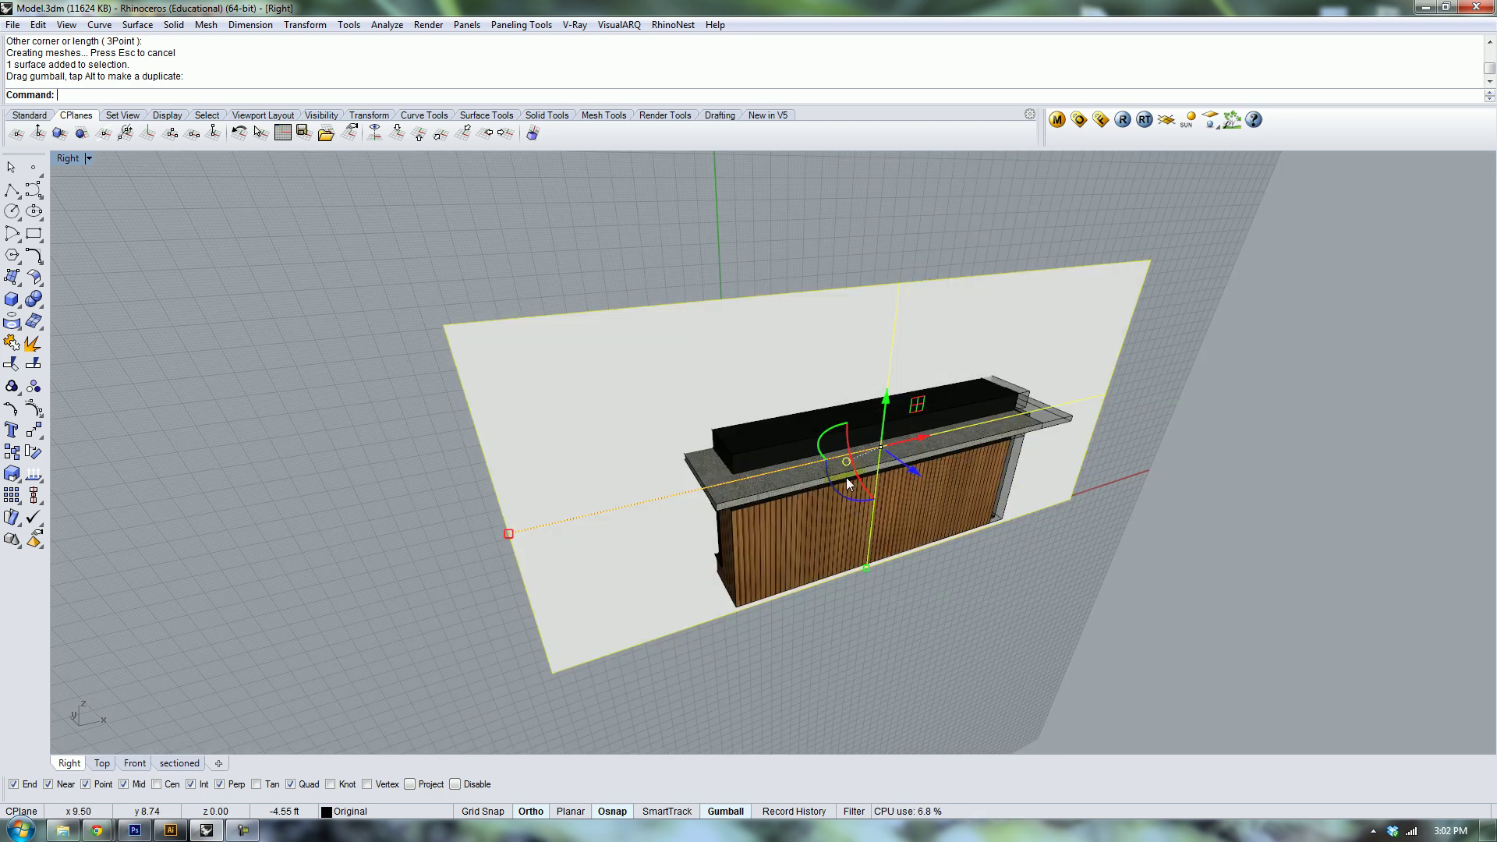
Reset the construction plane to World Top and select the building geometry around the plane.
{"action": "left_click", "coordinate": [375, 133]}
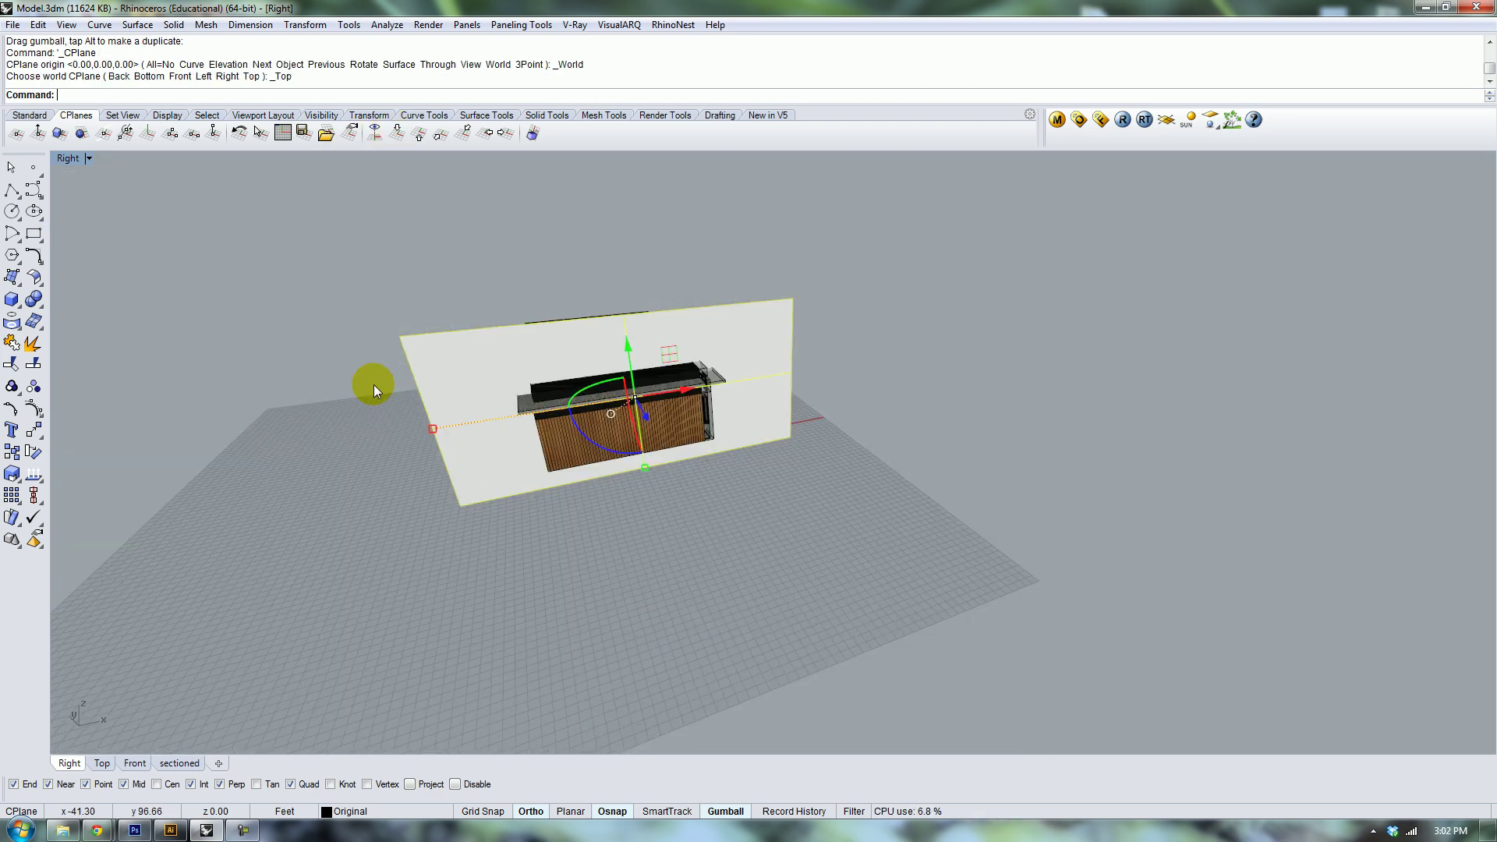
{"action": "right_click_drag", "start_coordinate": [373, 385], "coordinate": [858, 434], "text": "ctrl+shift"}
{"action": "scroll", "coordinate": [859, 437], "scroll_direction": "up", "scroll_amount": 3}
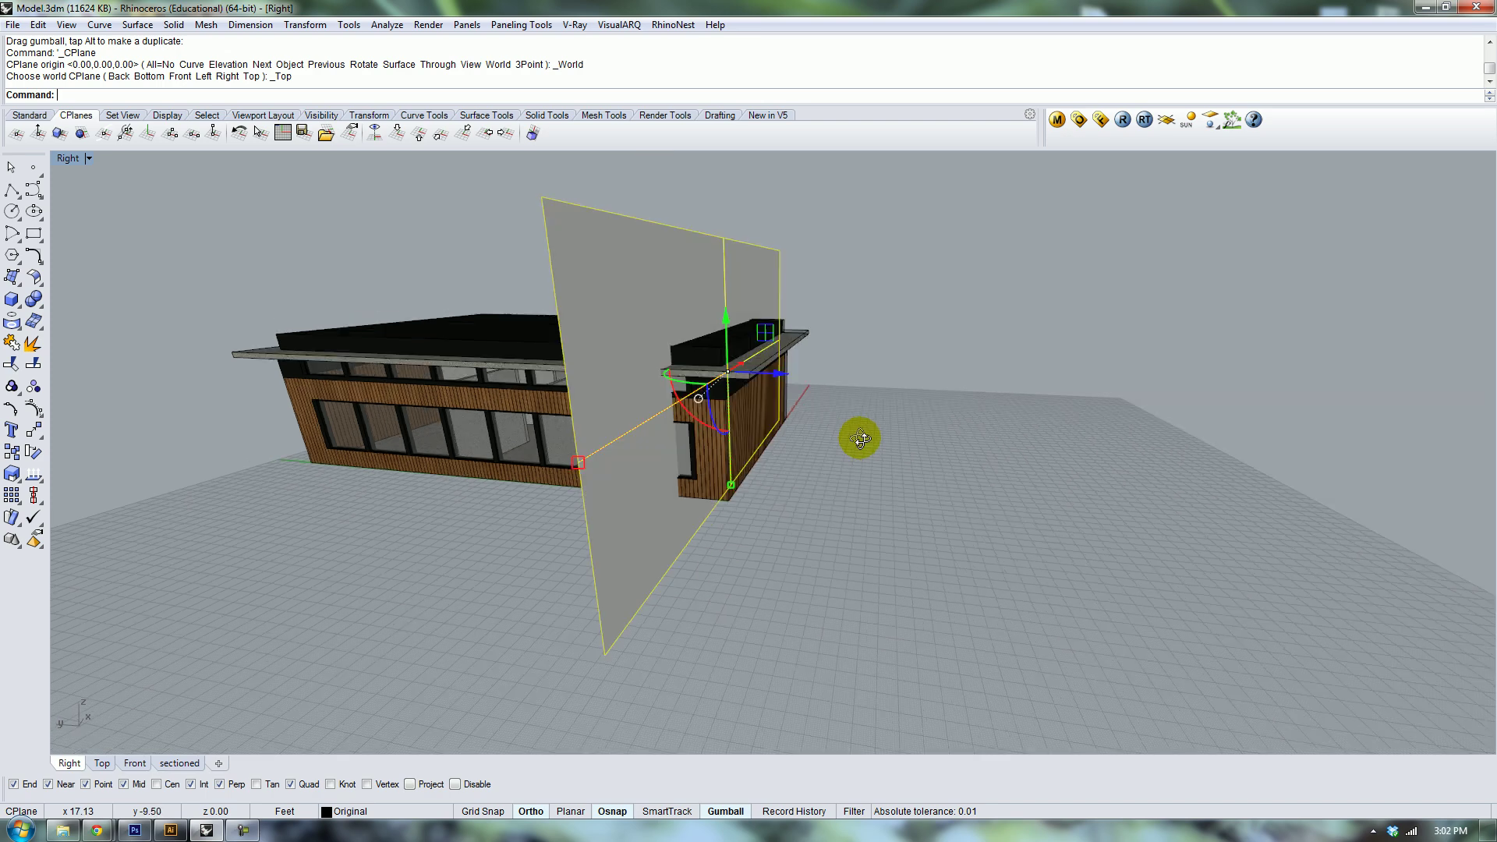
{"action": "left_click", "coordinate": [861, 442]}
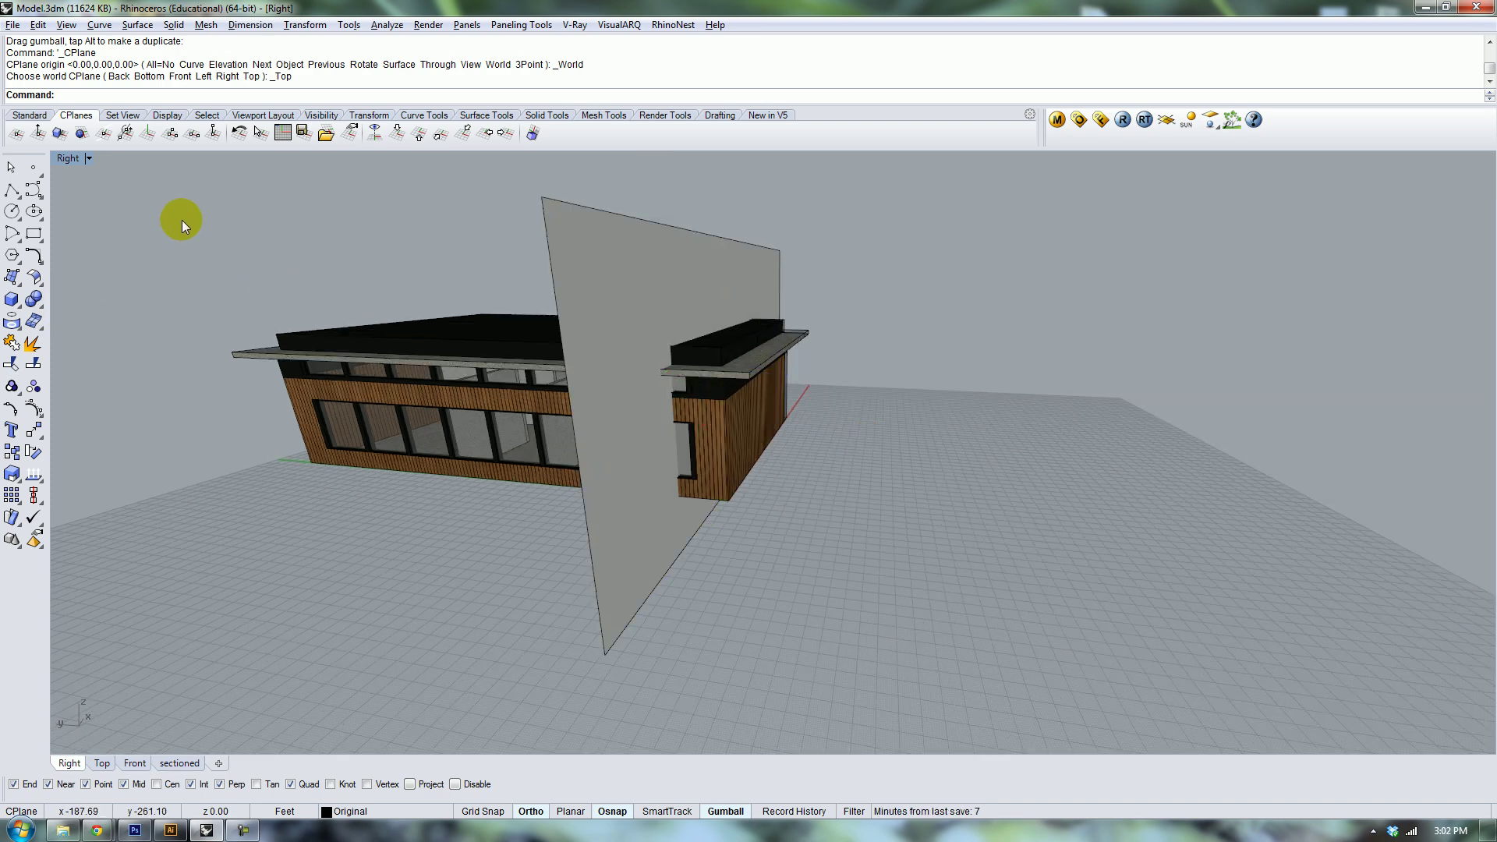
{"action": "left_click_drag", "start_coordinate": [181, 220], "coordinate": [881, 625]}
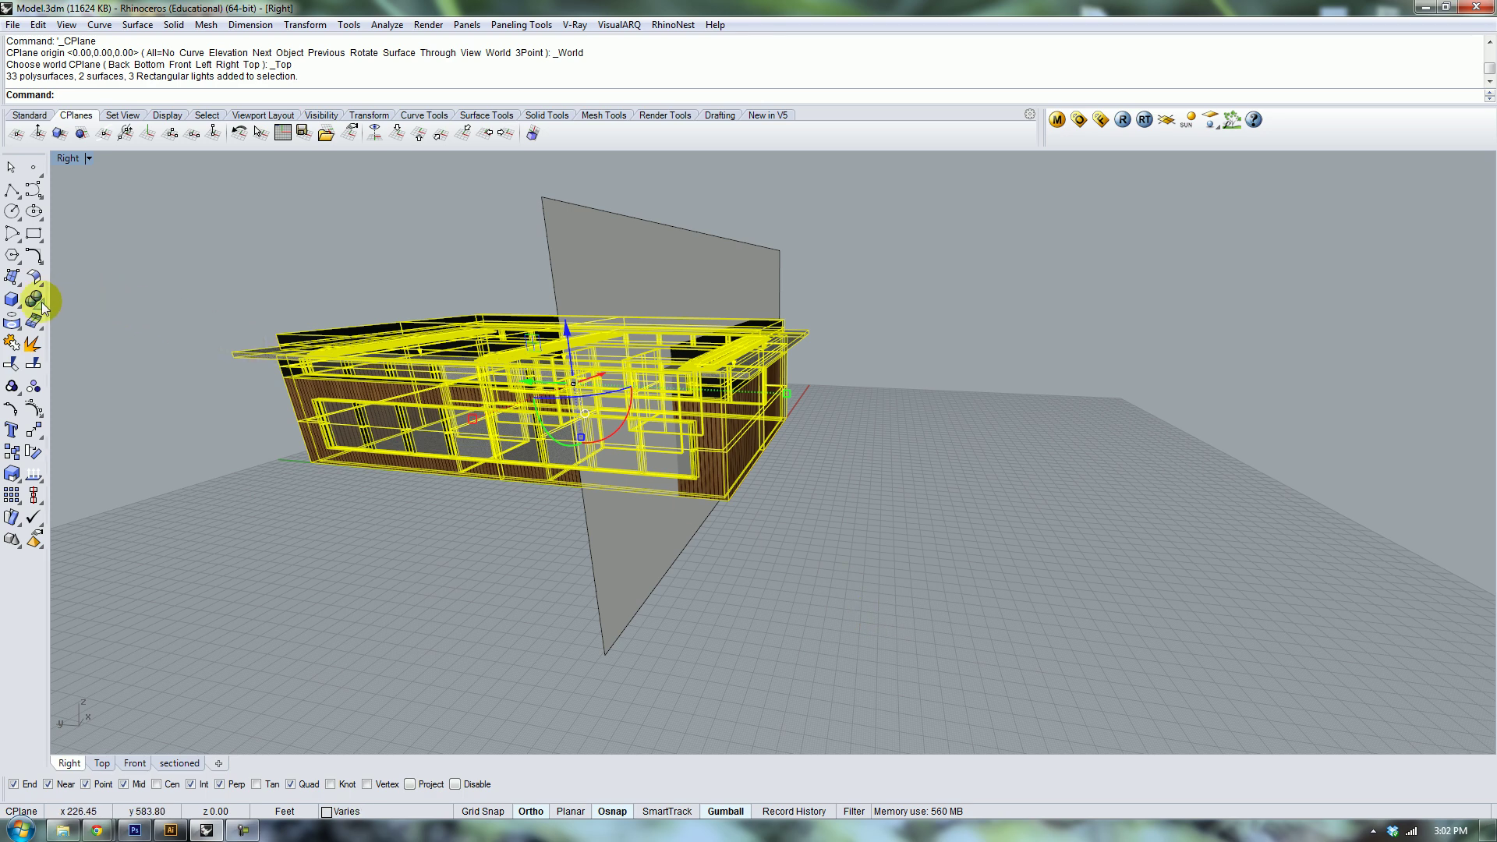
{"action": "left_click", "coordinate": [867, 379]}
{"action": "right_click_drag", "start_coordinate": [867, 379], "coordinate": [701, 370], "text": "ctrl+shift"}
{"action": "left_click_drag", "start_coordinate": [462, 191], "coordinate": [845, 507]}
{"action": "right_click_drag", "start_coordinate": [845, 507], "coordinate": [737, 445], "text": "ctrl+shift"}
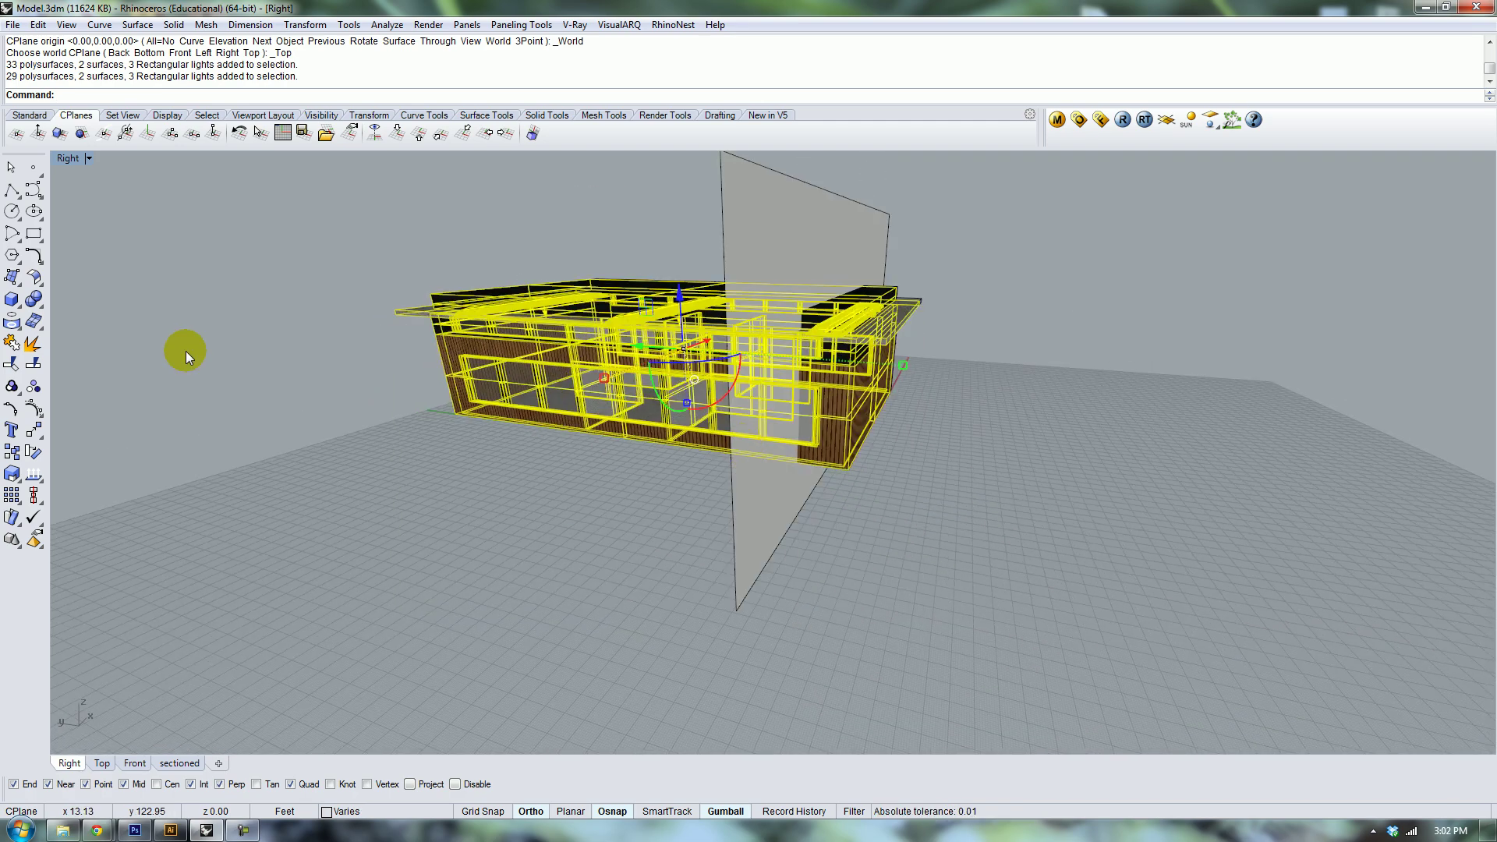
Boolean Split the building with the vertical plane and dismiss the tolerance warning.
{"action": "left_click", "coordinate": [33, 299]}
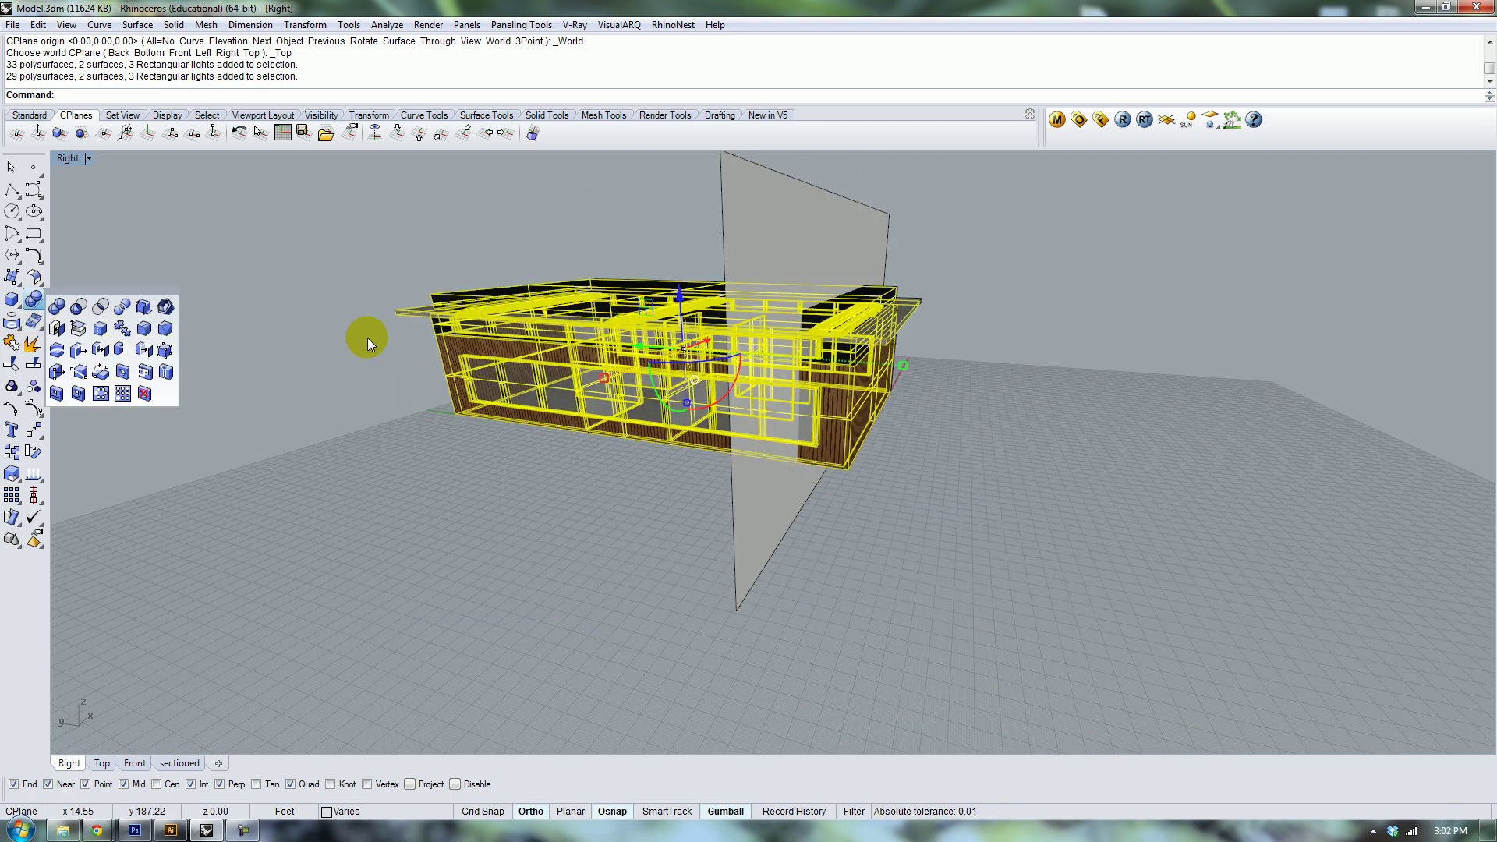
{"action": "left_click", "coordinate": [101, 309]}
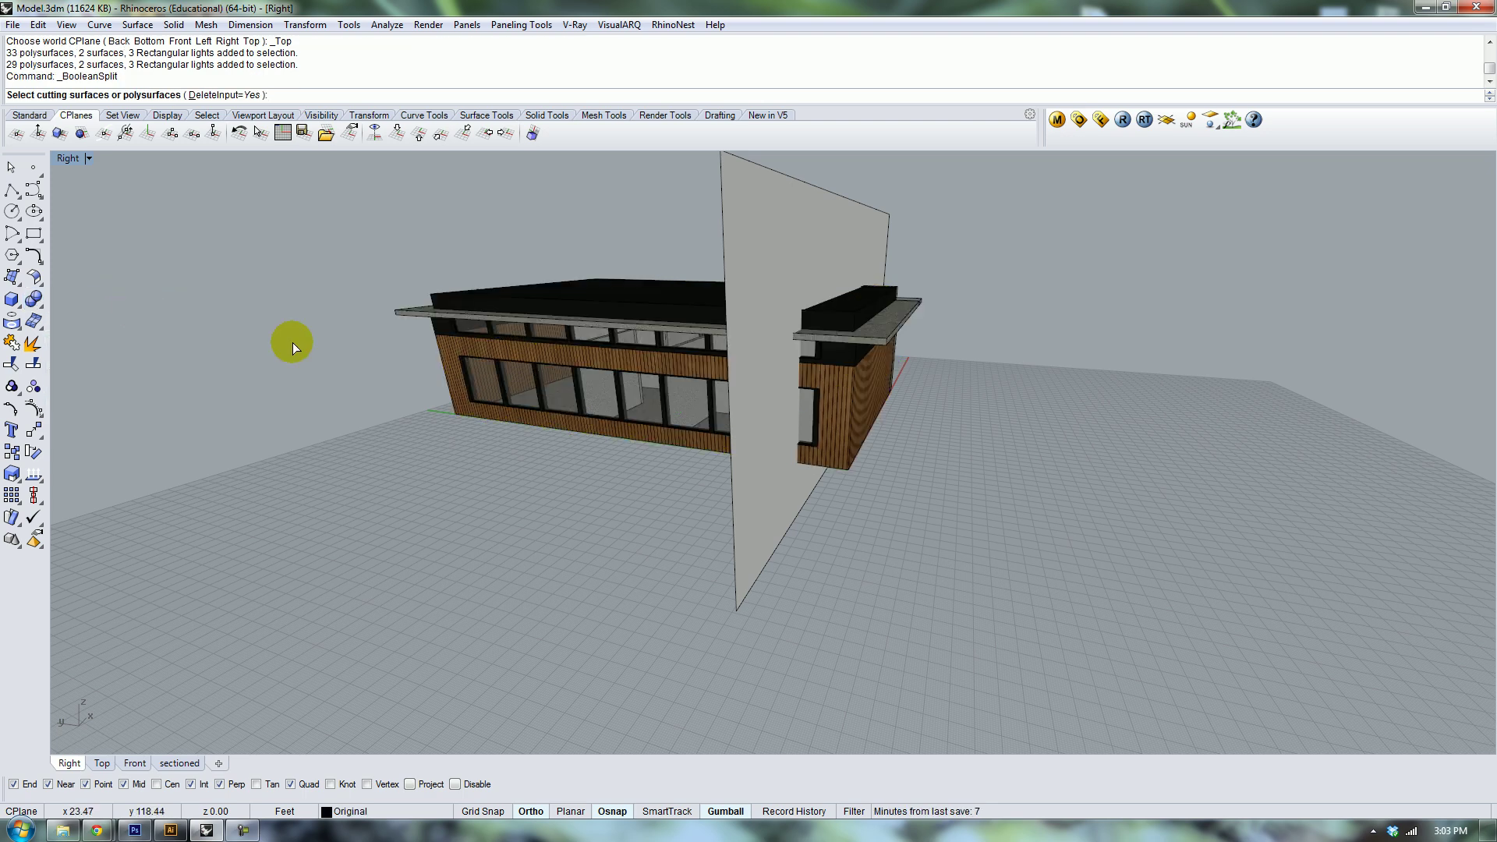
{"action": "left_click", "coordinate": [770, 208]}
{"action": "key", "text": "Return"}
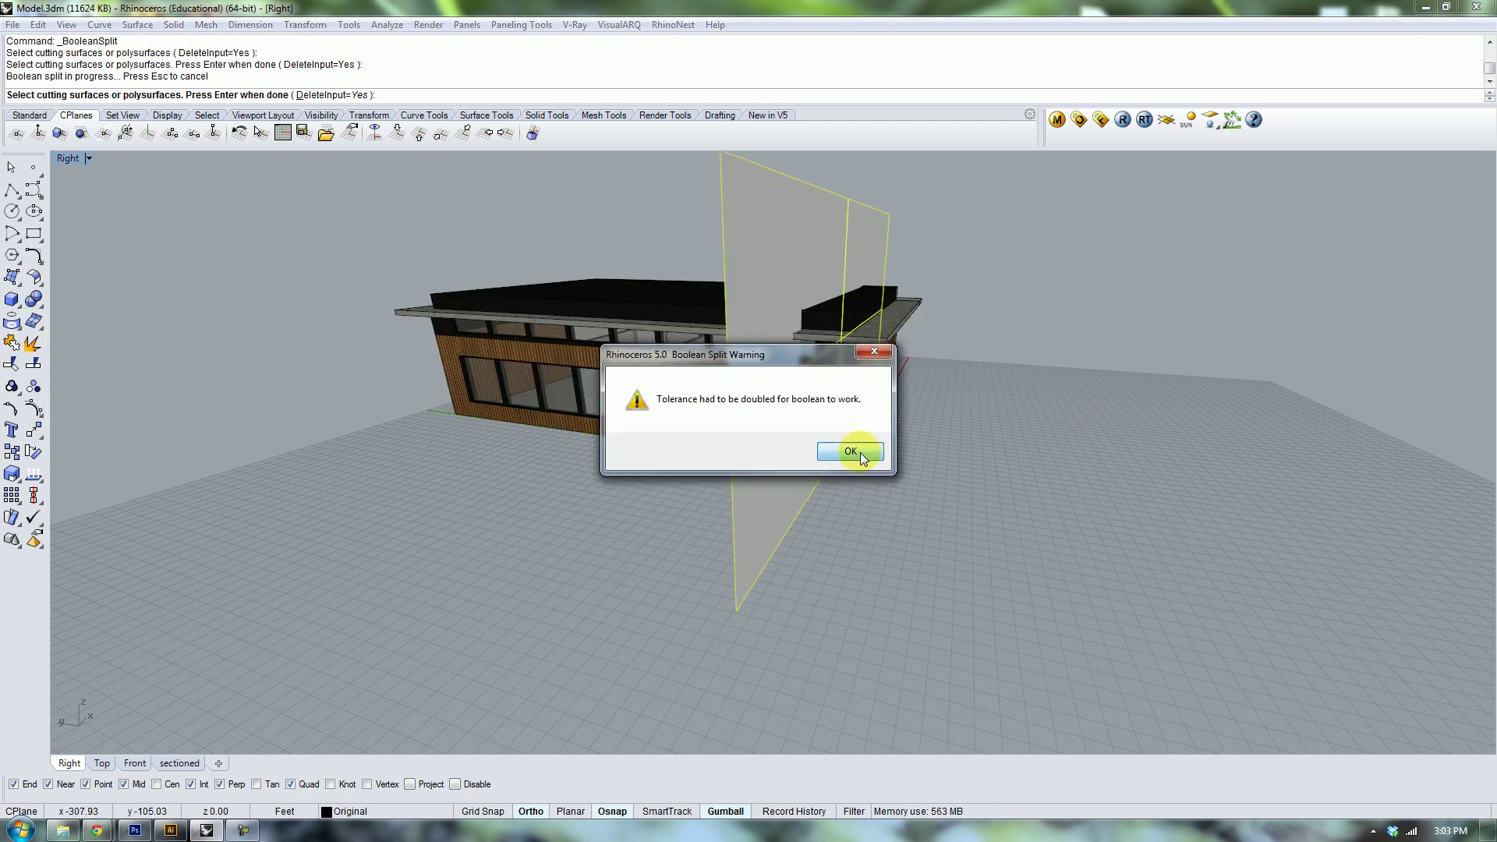
{"action": "left_click", "coordinate": [854, 452]}
Select the lower and upper window strips.
{"action": "right_click_drag", "start_coordinate": [870, 501], "coordinate": [829, 434]}
{"action": "left_click", "coordinate": [828, 429]}
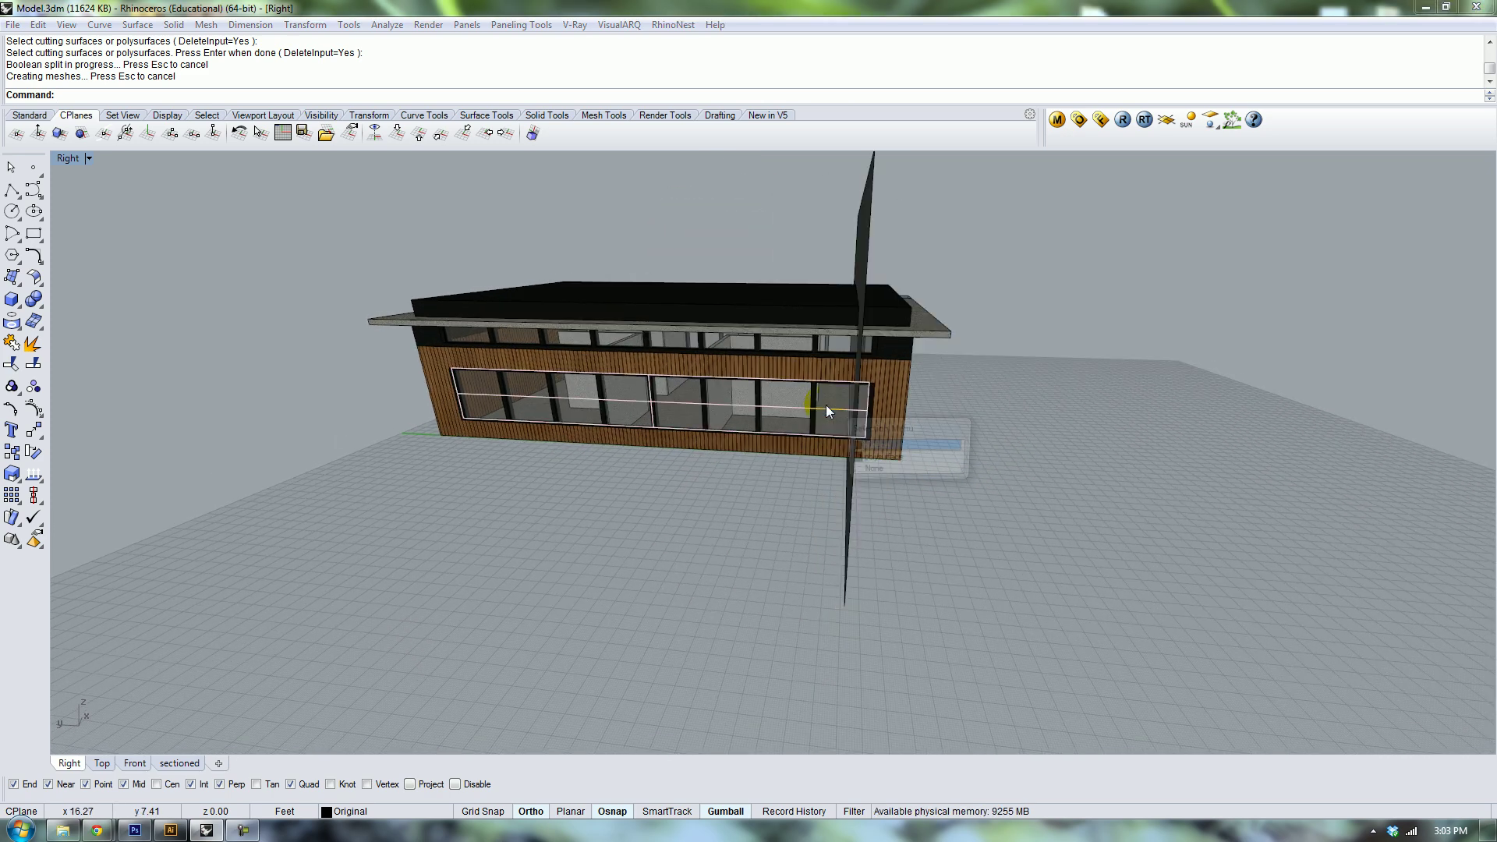
{"action": "left_click", "coordinate": [865, 446]}
{"action": "scroll", "coordinate": [831, 333], "scroll_direction": "up", "scroll_amount": 5}
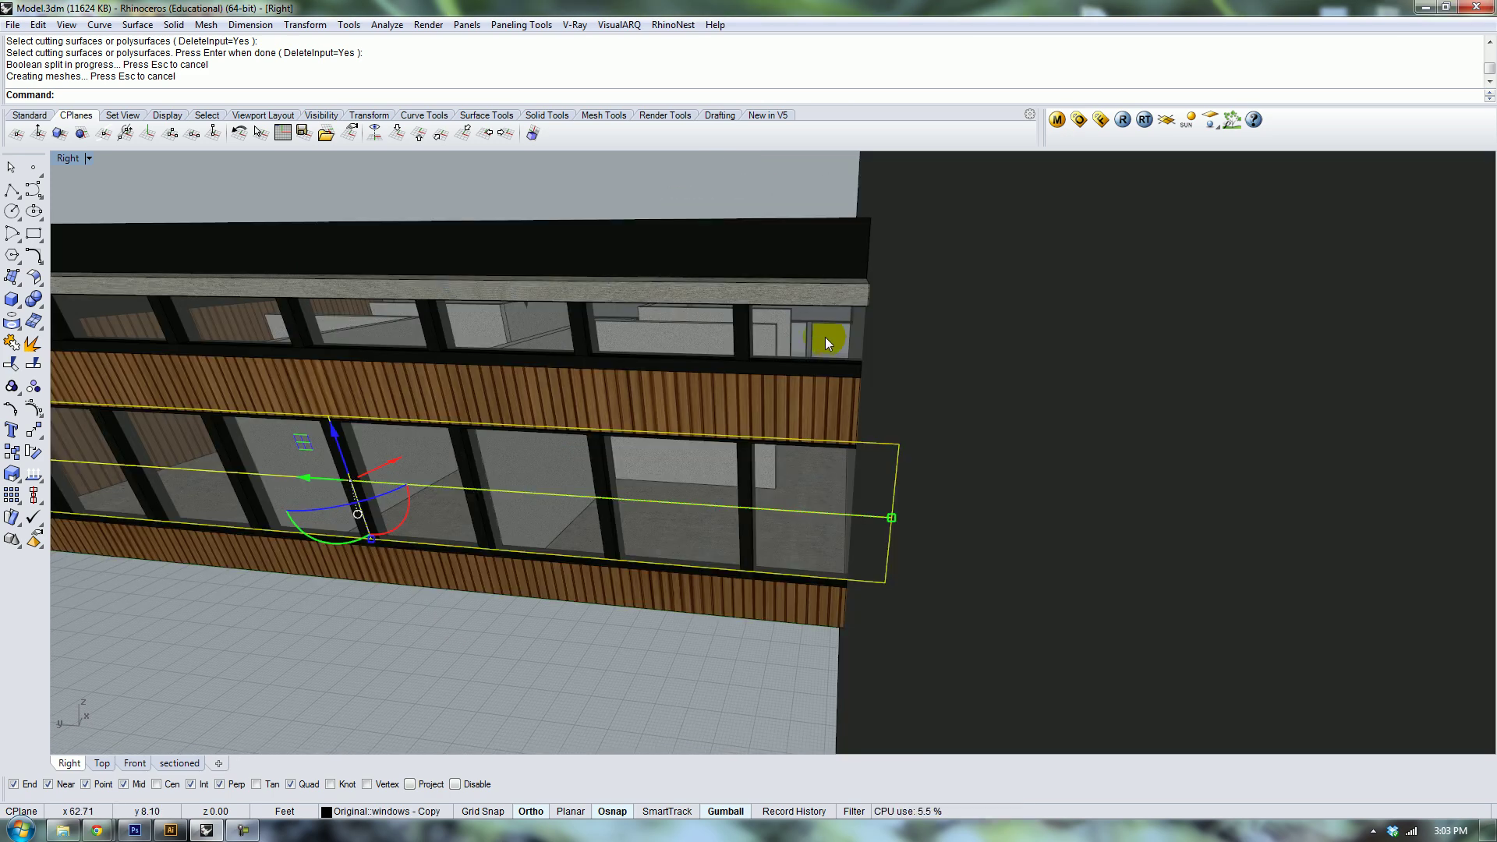
{"action": "left_click", "coordinate": [825, 337], "text": "shift"}
{"action": "scroll", "coordinate": [825, 336], "scroll_direction": "down", "scroll_amount": 5}
{"action": "right_click_drag", "start_coordinate": [948, 381], "coordinate": [896, 391]}
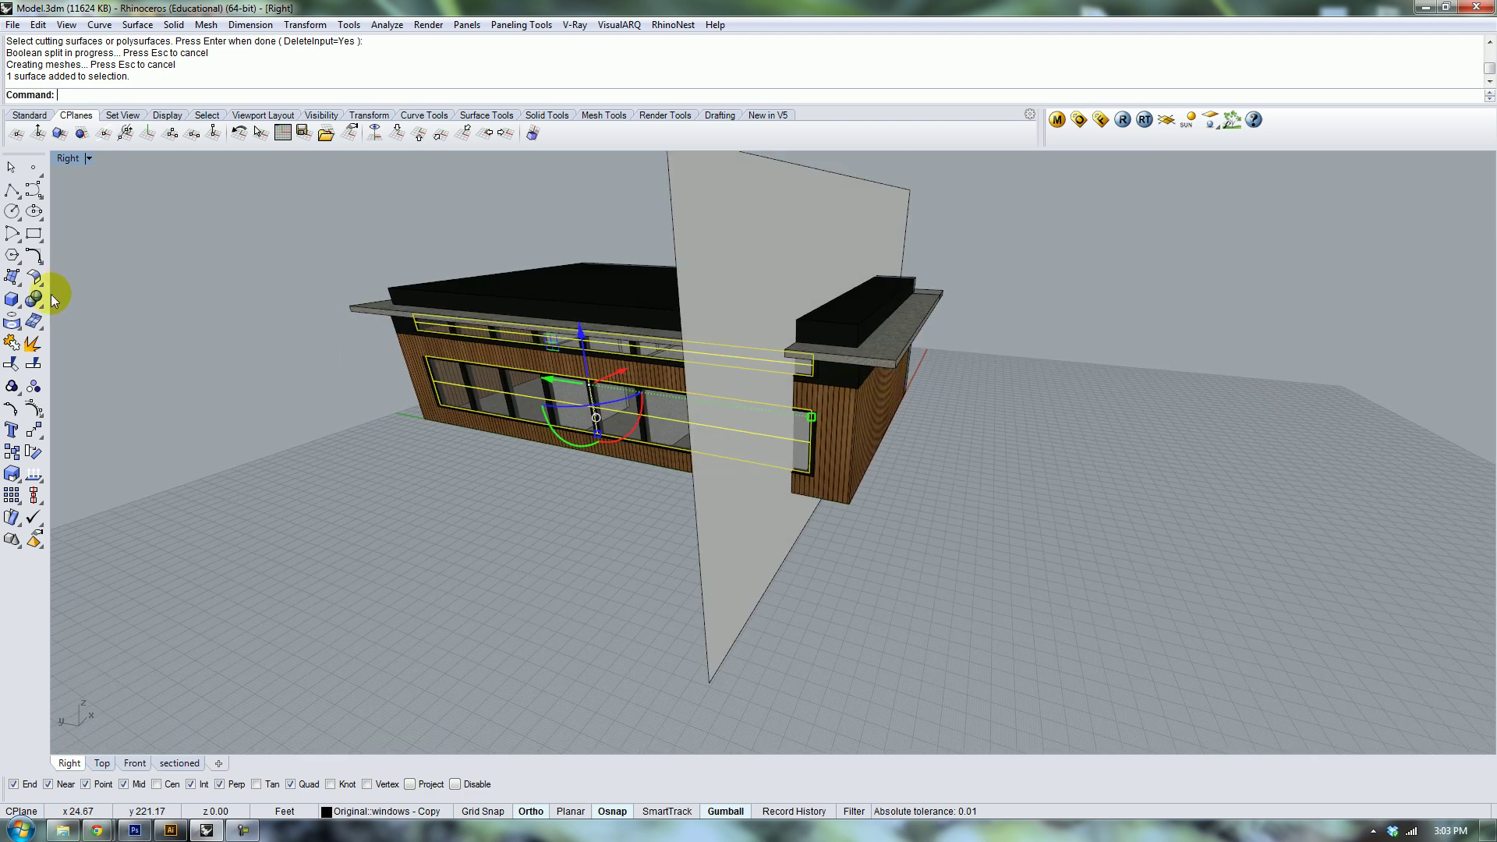
Split the window strips with the plane, then delete the cutting plane.
{"action": "type", "text": "Split"}
{"action": "key", "text": "Return"}
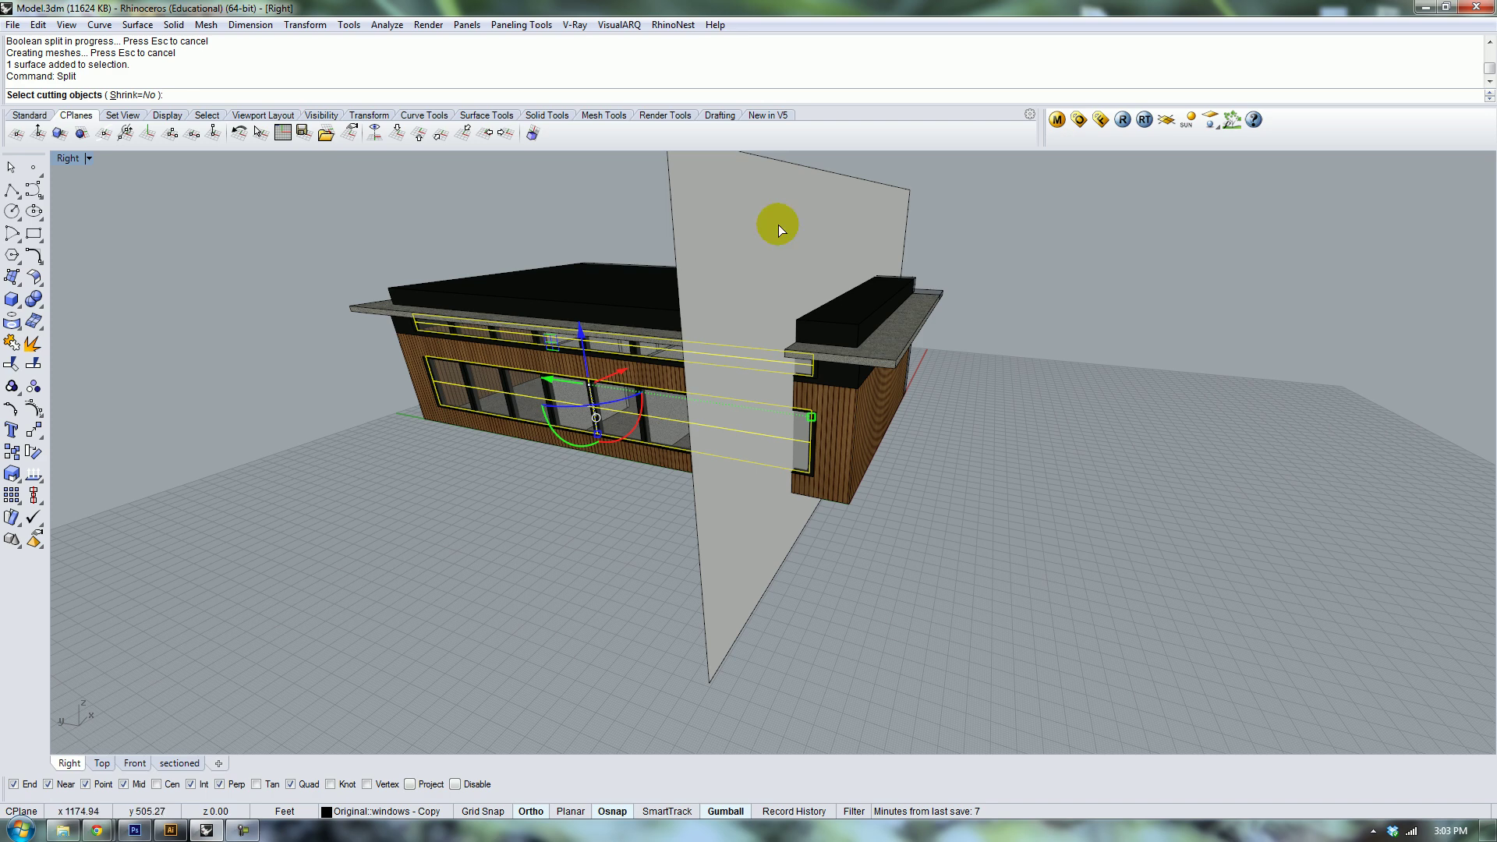
{"action": "left_click", "coordinate": [876, 208]}
{"action": "right_click", "coordinate": [876, 208]}
{"action": "left_click", "coordinate": [876, 207]}
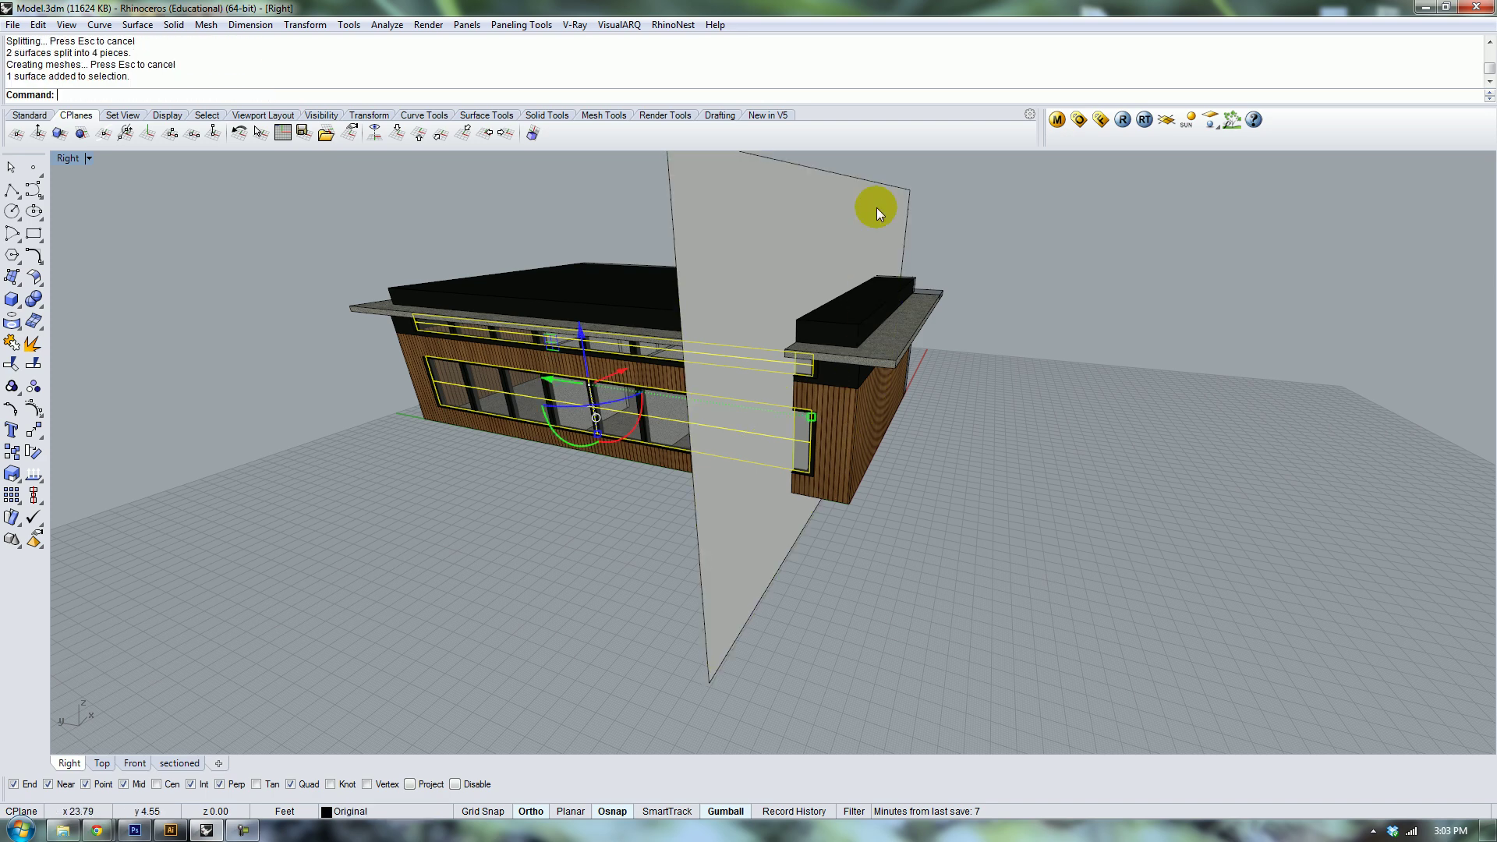
{"action": "key", "text": "Delete"}
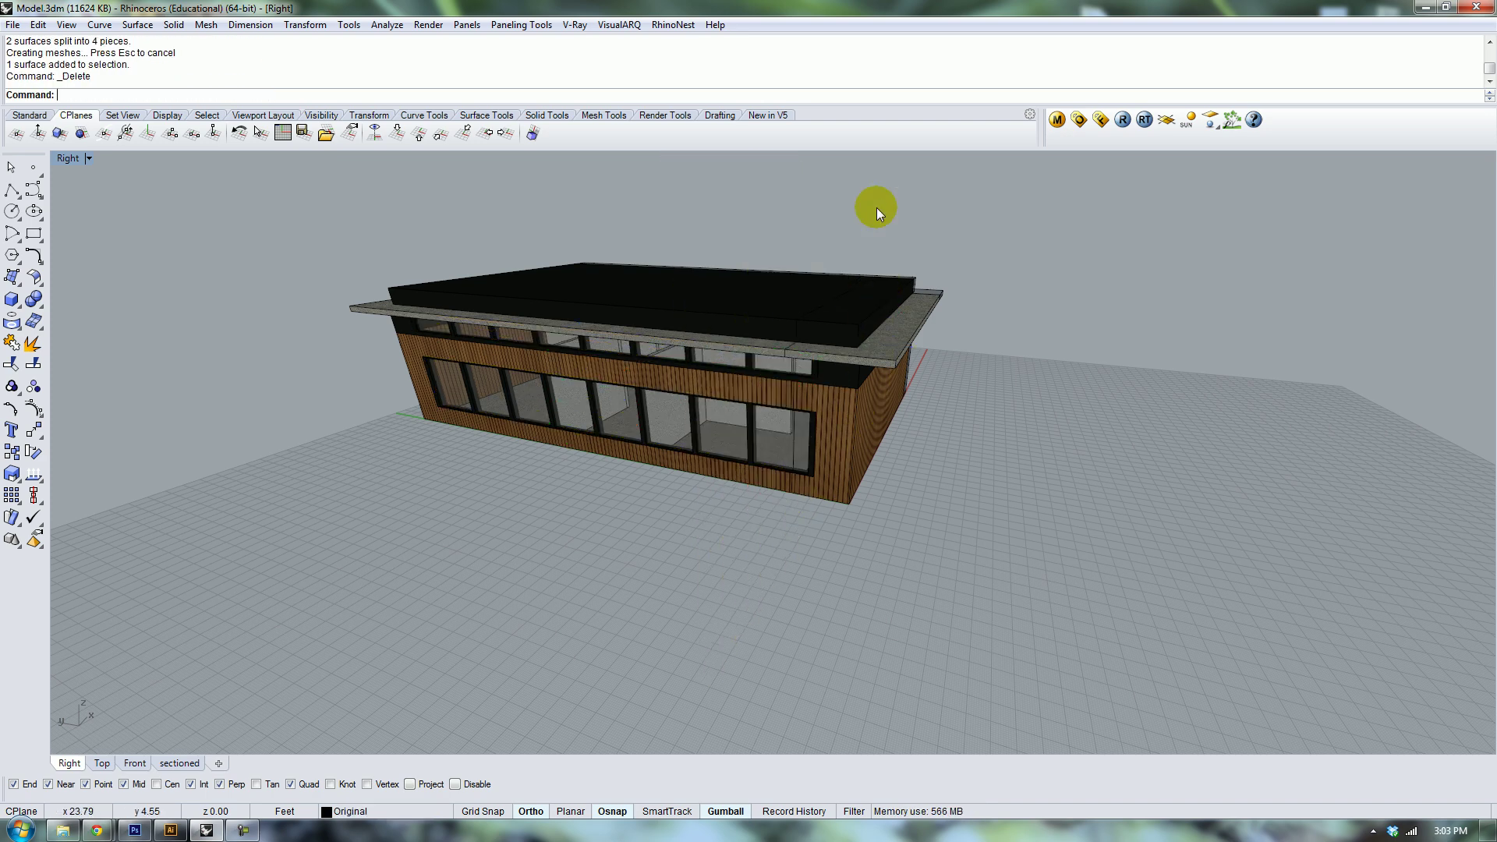
Delete the leftover window sliver and corner piece beyond the cut.
{"action": "right_click_drag", "start_coordinate": [877, 208], "coordinate": [882, 421]}
{"action": "left_click", "coordinate": [901, 433]}
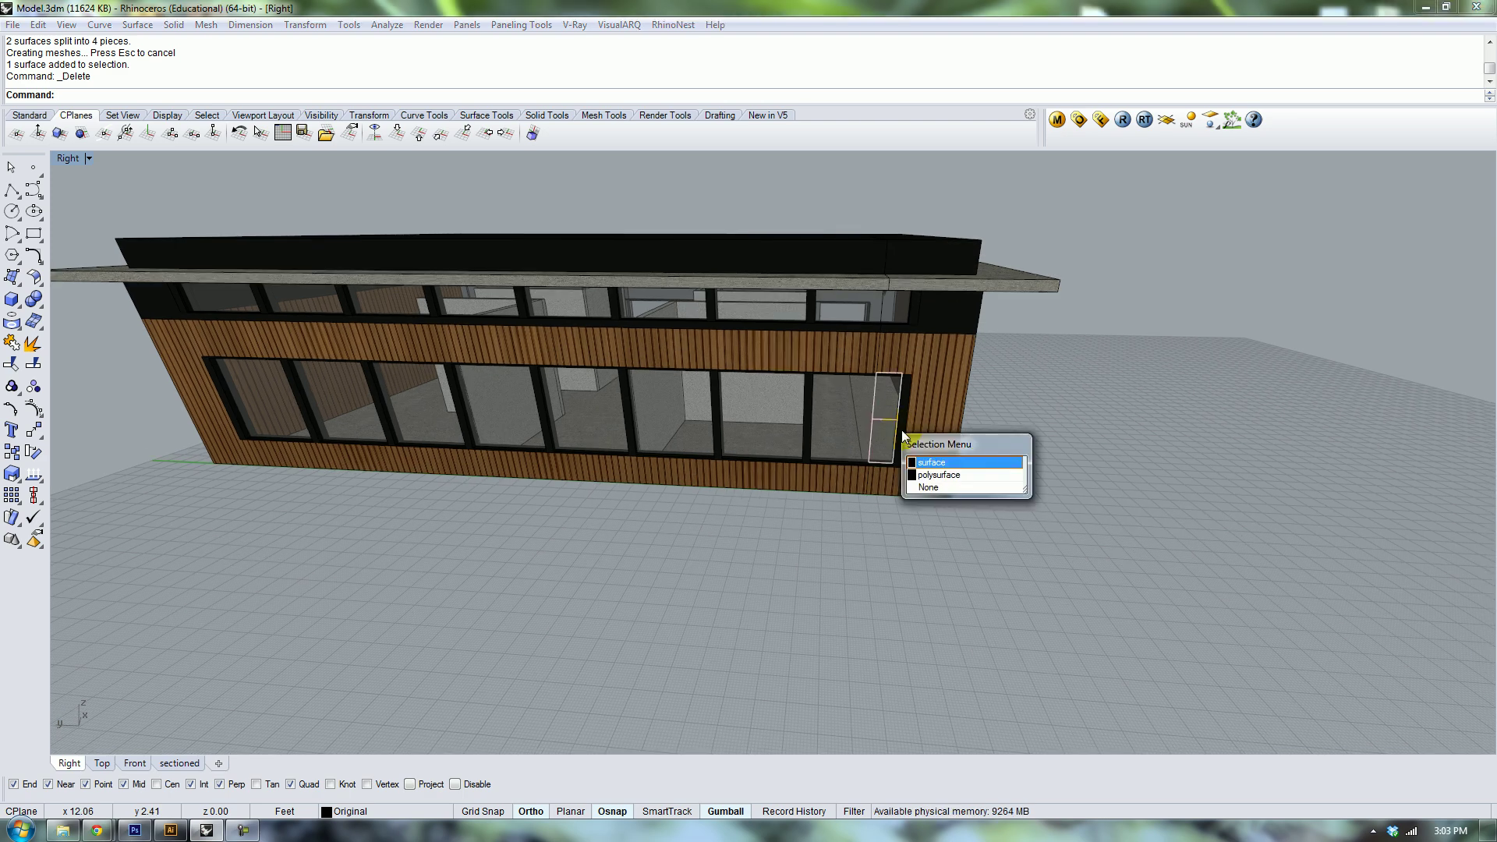
{"action": "key", "text": "Delete"}
{"action": "left_click", "coordinate": [899, 307]}
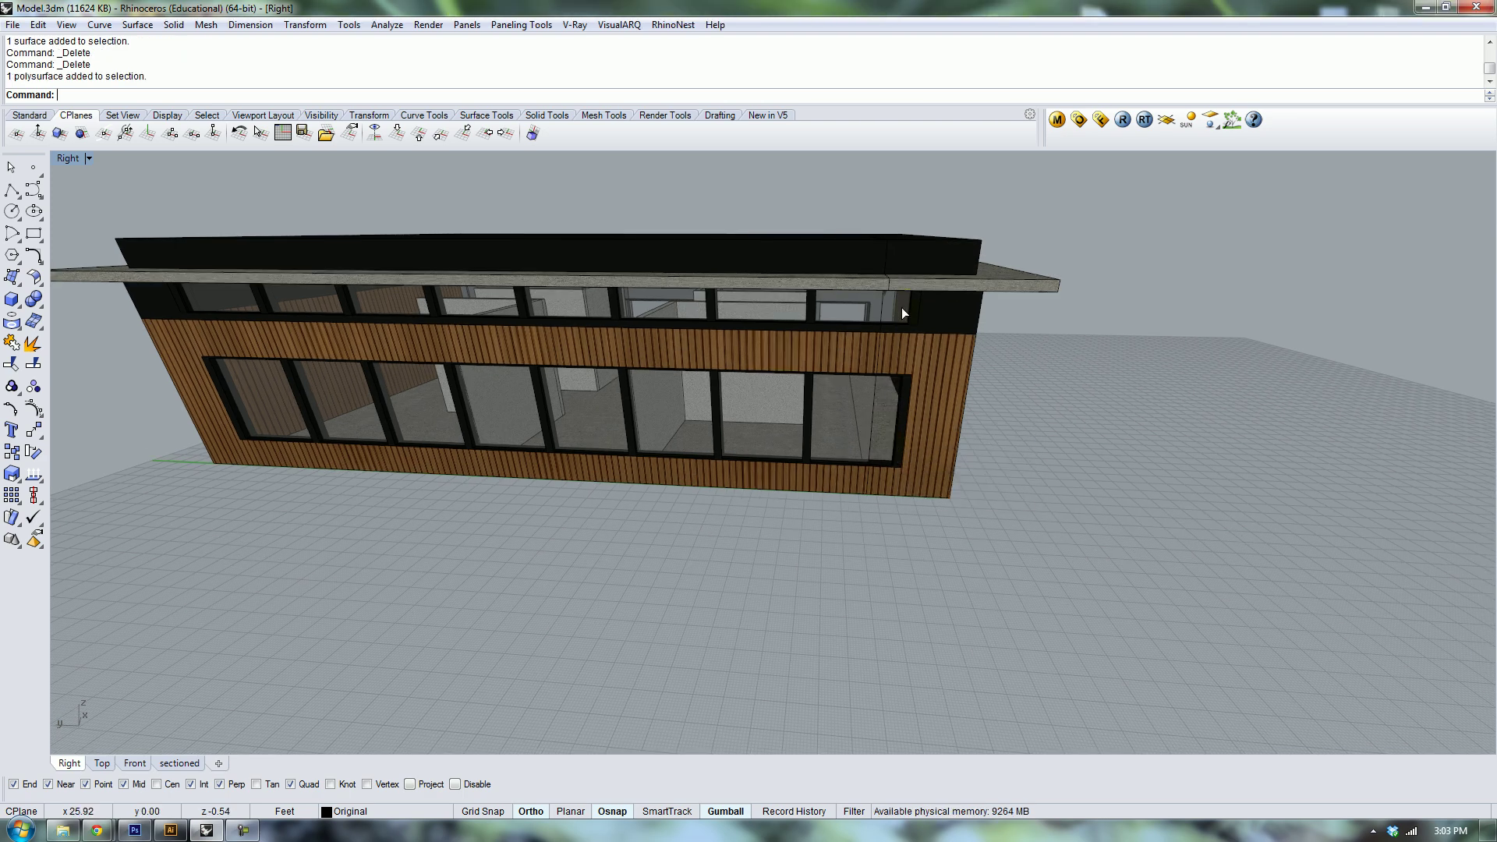
{"action": "right_click", "coordinate": [889, 305]}
{"action": "left_click", "coordinate": [991, 372]}
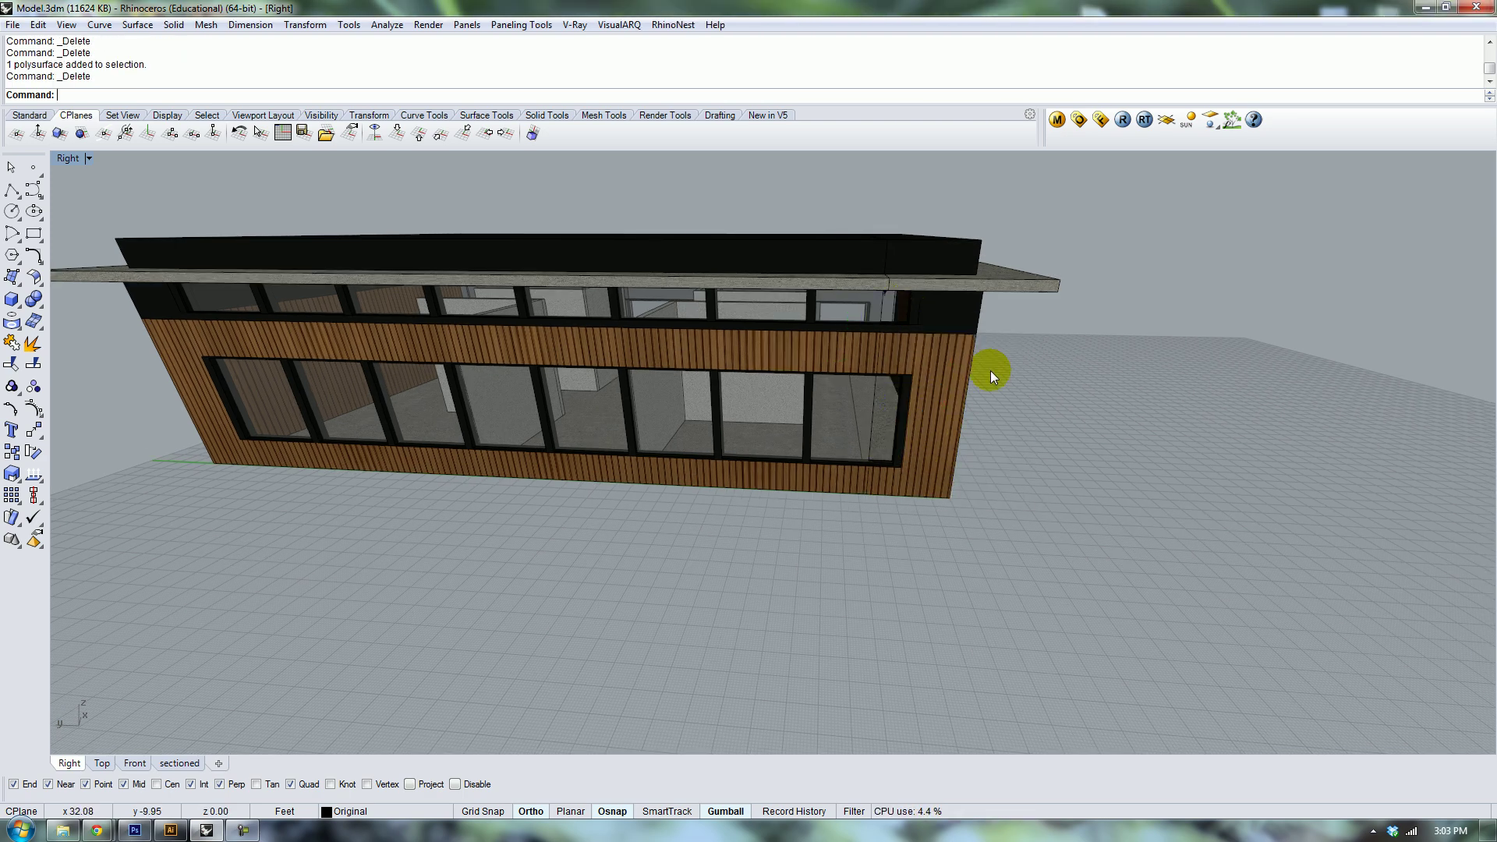
{"action": "scroll", "coordinate": [936, 373], "scroll_direction": "down", "scroll_amount": 5}
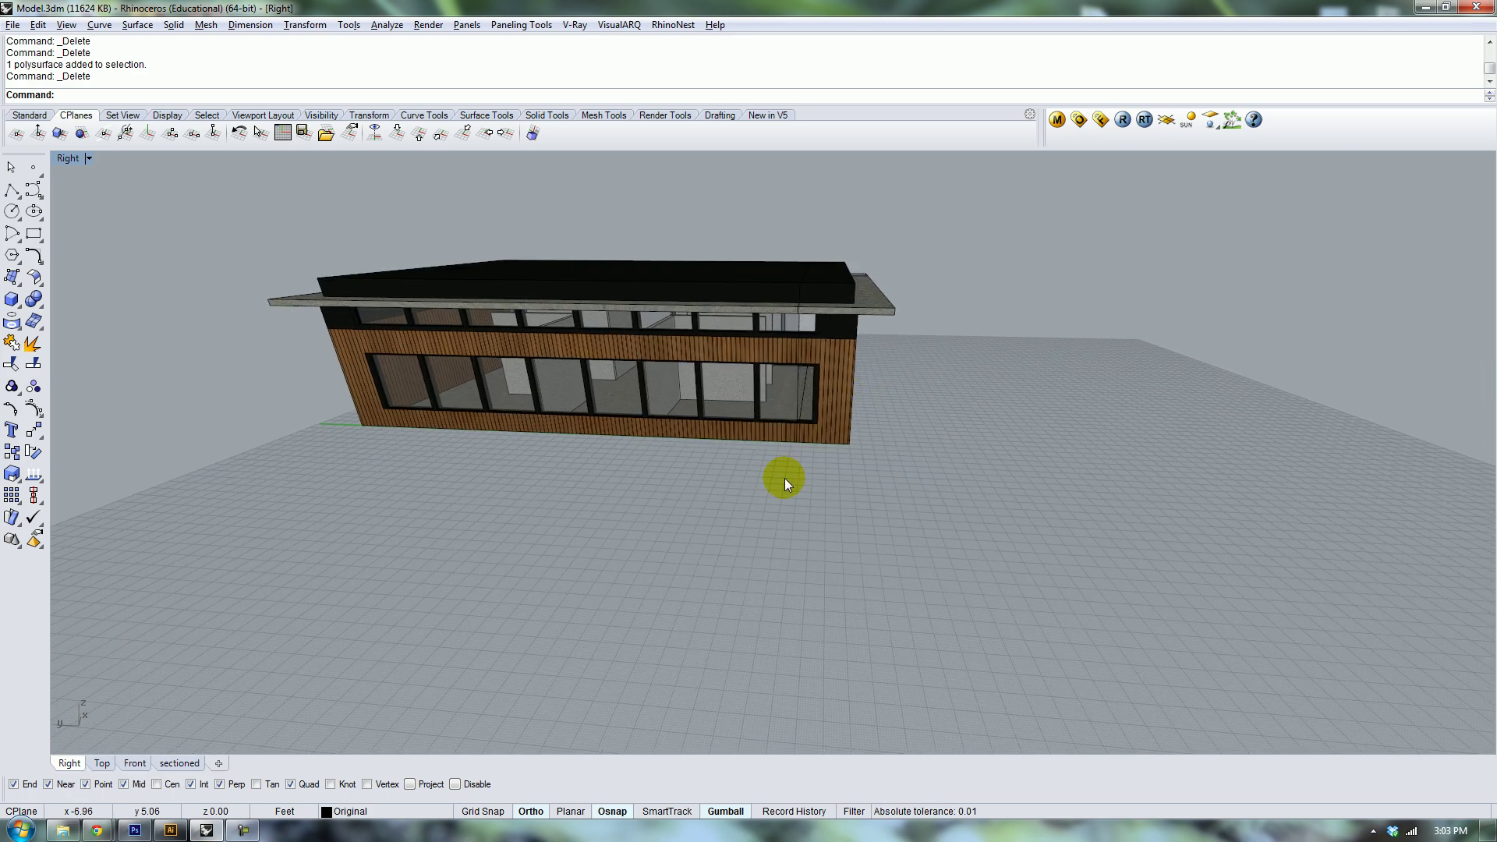
Window-select the building's corner pieces and apply the V-Ray section material to them.
{"action": "left_click_drag", "start_coordinate": [887, 246], "coordinate": [845, 397]}
{"action": "right_click_drag", "start_coordinate": [846, 397], "coordinate": [804, 421]}
{"action": "scroll", "coordinate": [840, 433], "scroll_direction": "up", "scroll_amount": 4}
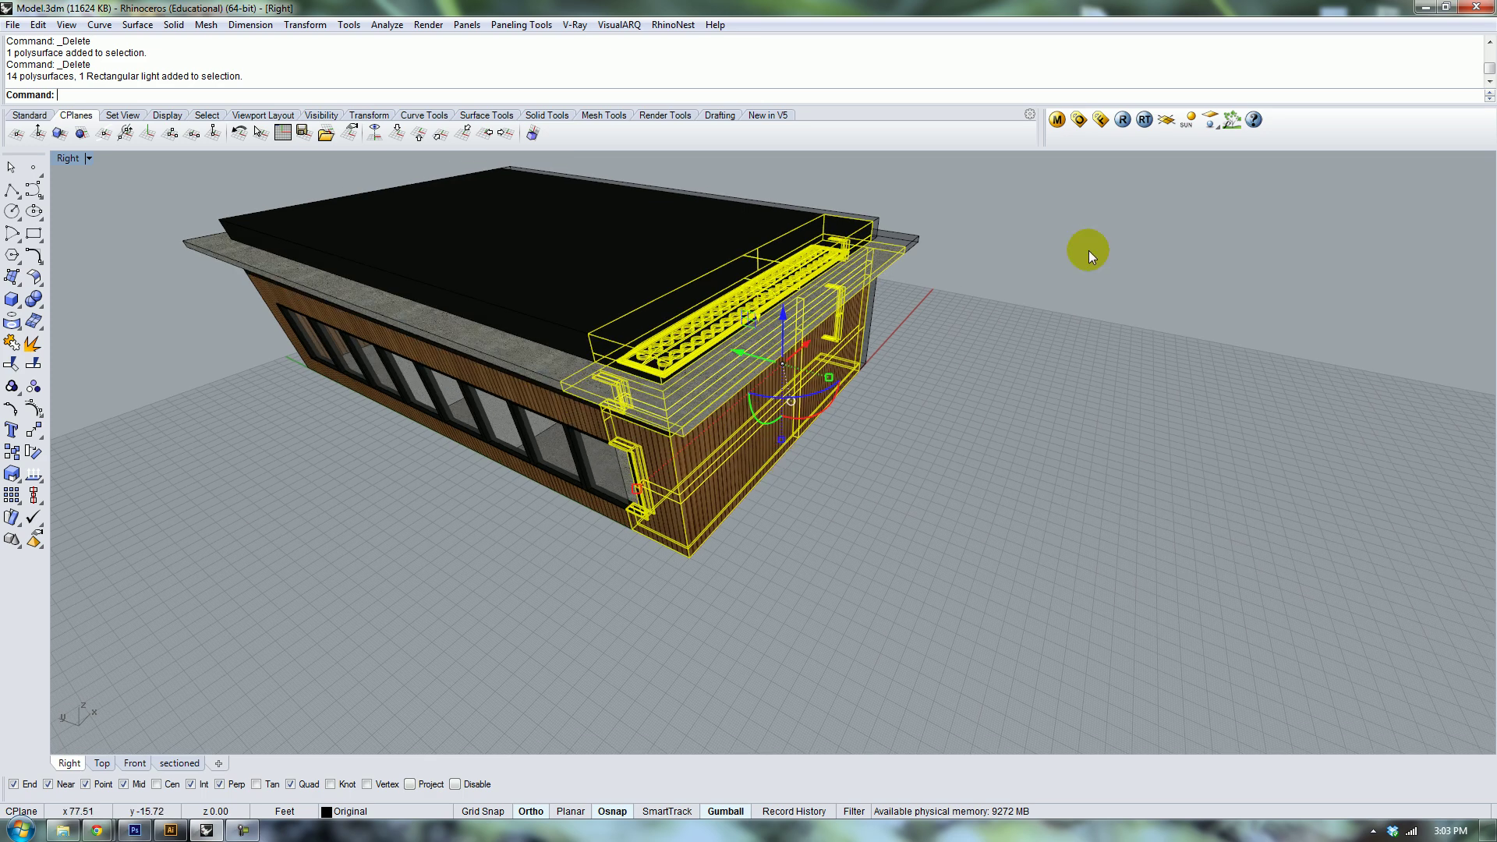
{"action": "left_click", "coordinate": [1058, 120]}
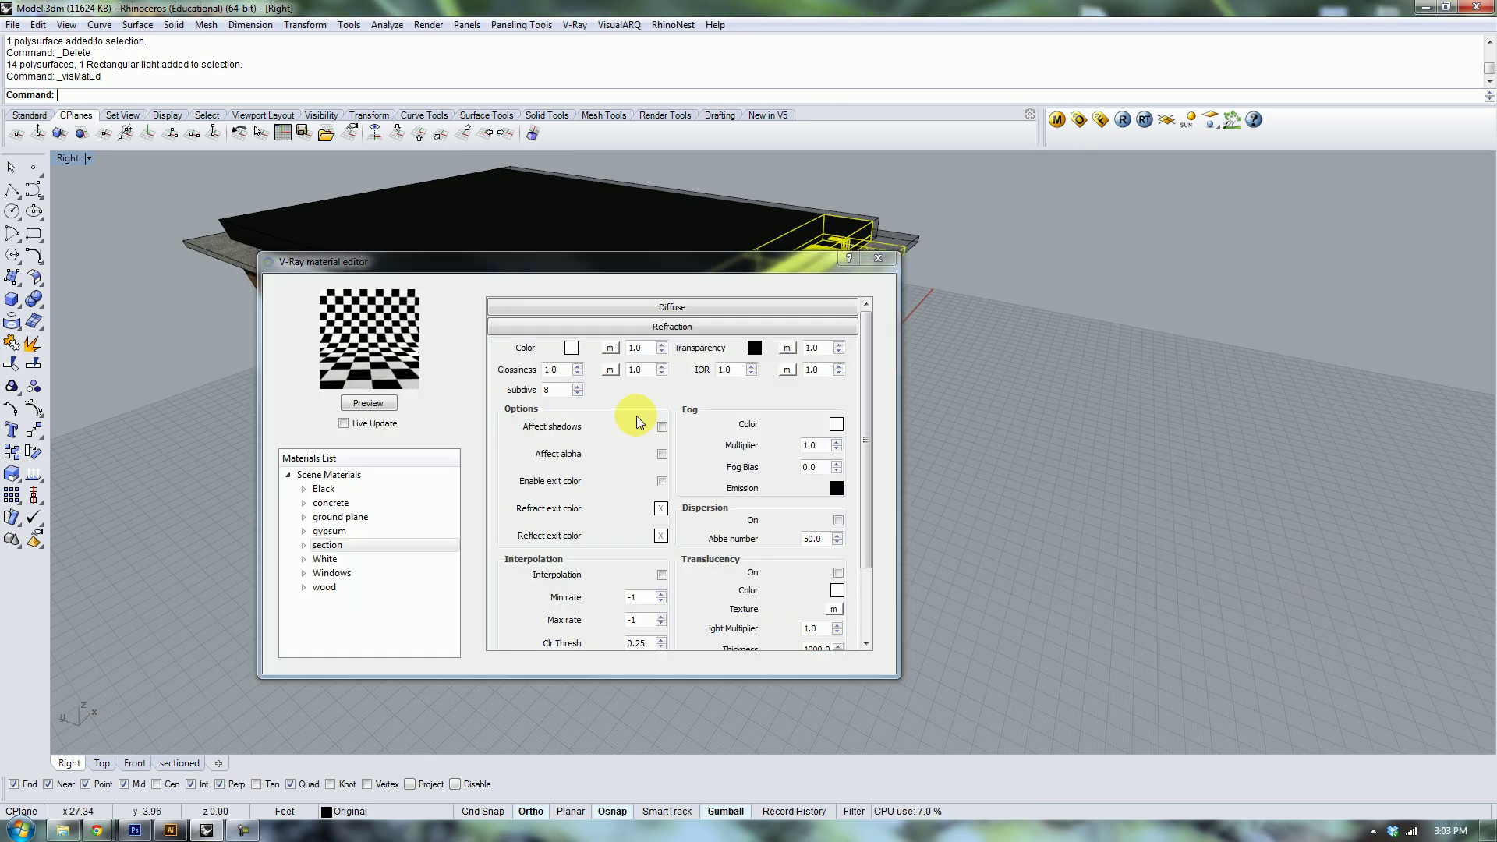
{"action": "left_click", "coordinate": [367, 545]}
{"action": "right_click", "coordinate": [365, 547]}
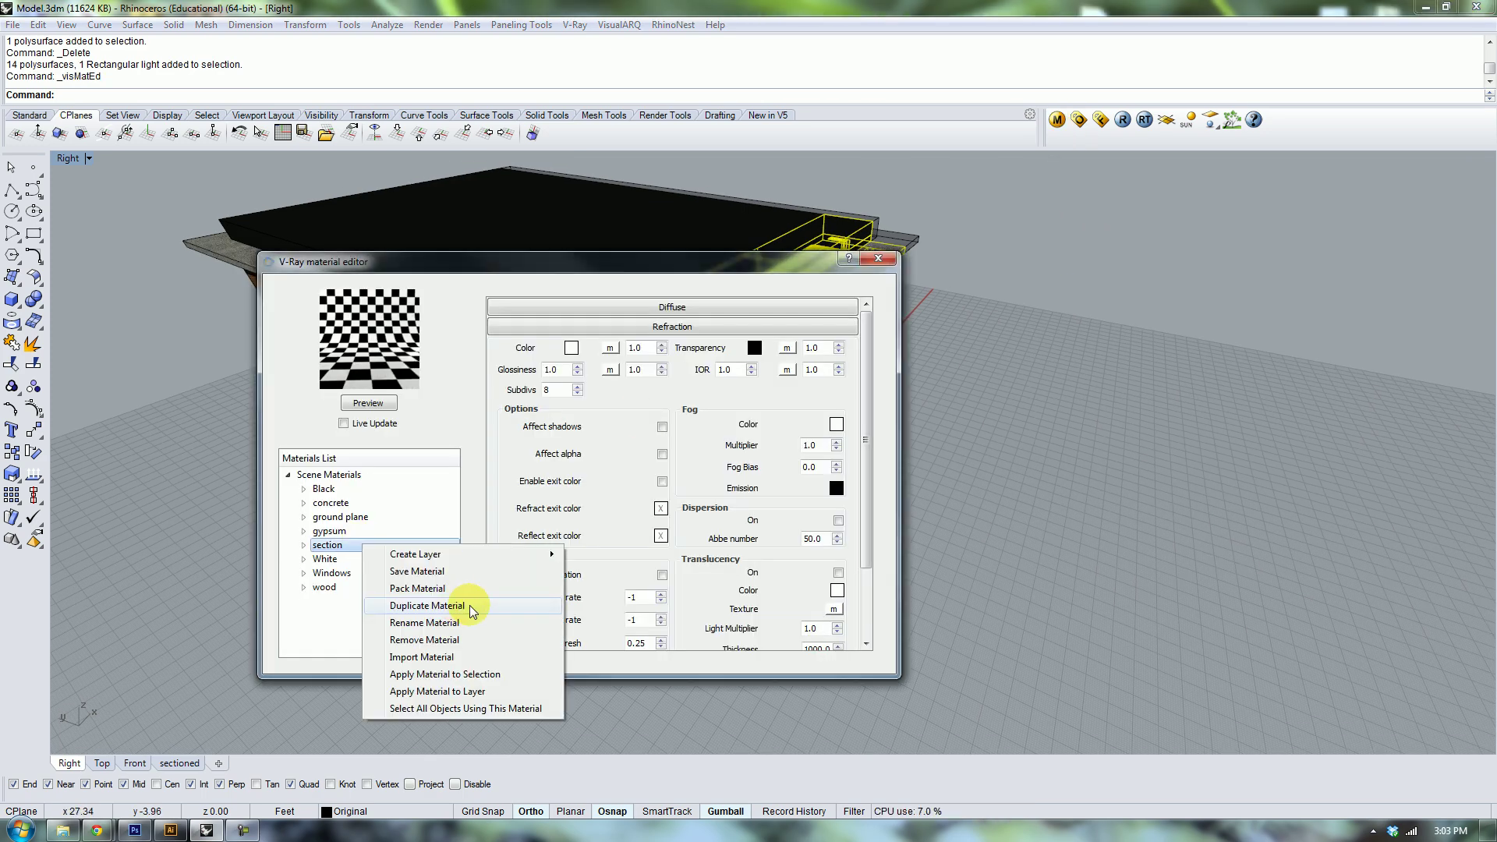
{"action": "left_click", "coordinate": [475, 675]}
{"action": "left_click", "coordinate": [878, 258]}
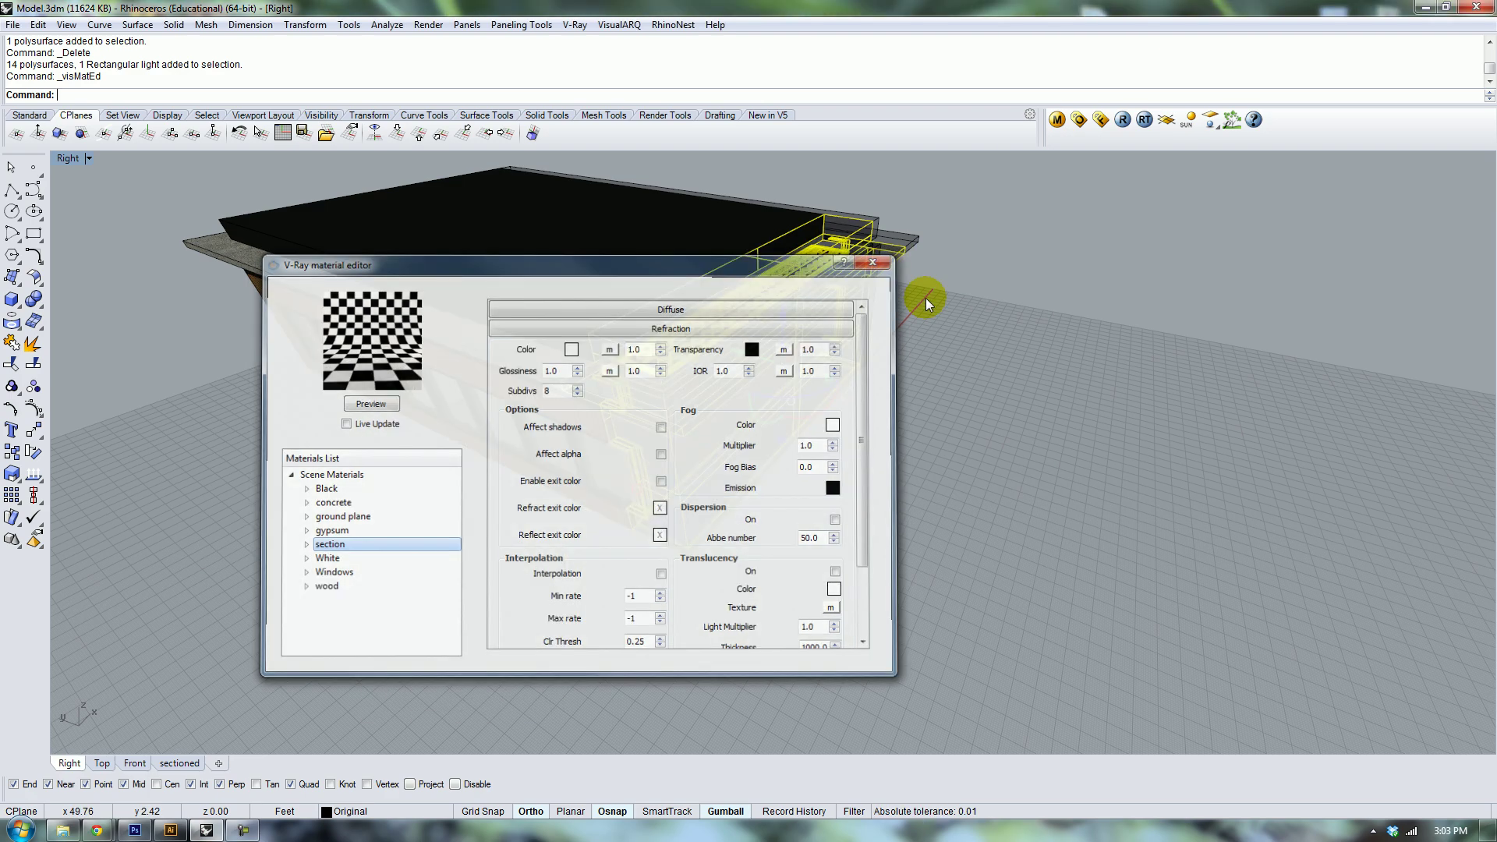
Group the selected corner pieces with the Group command and clear the selection.
{"action": "type", "text": "Group"}
{"action": "key", "text": "Return"}
{"action": "left_click", "coordinate": [991, 419]}
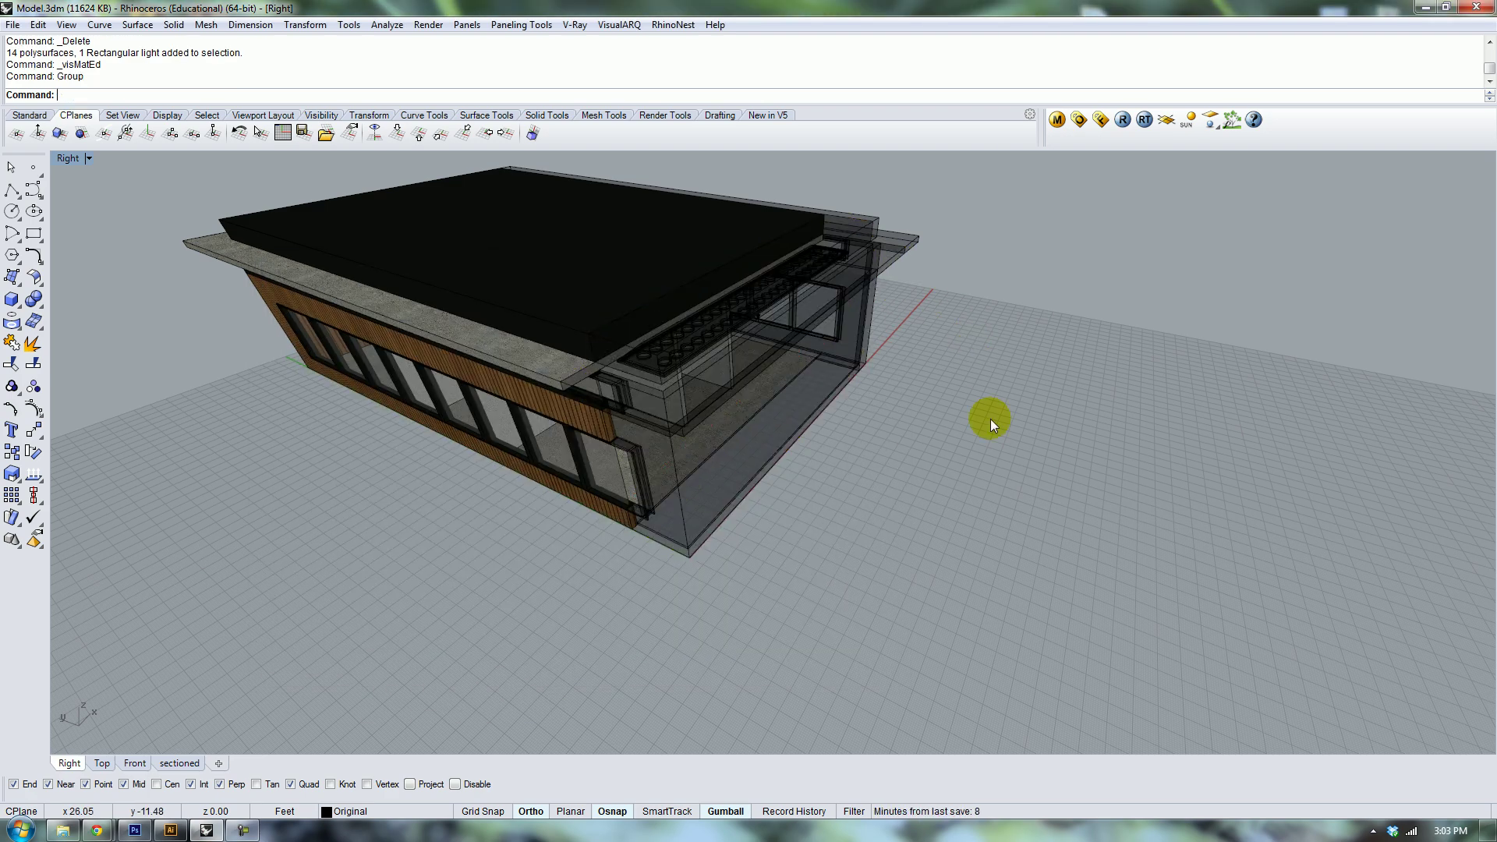
Frame the building's cut corner in the Perspective view and render it with V-Ray.
{"action": "right_click_drag", "start_coordinate": [990, 418], "coordinate": [605, 350]}
{"action": "right_click_drag", "start_coordinate": [671, 467], "coordinate": [805, 454], "text": "ctrl"}
{"action": "scroll", "coordinate": [805, 454], "scroll_direction": "up", "scroll_amount": 5}
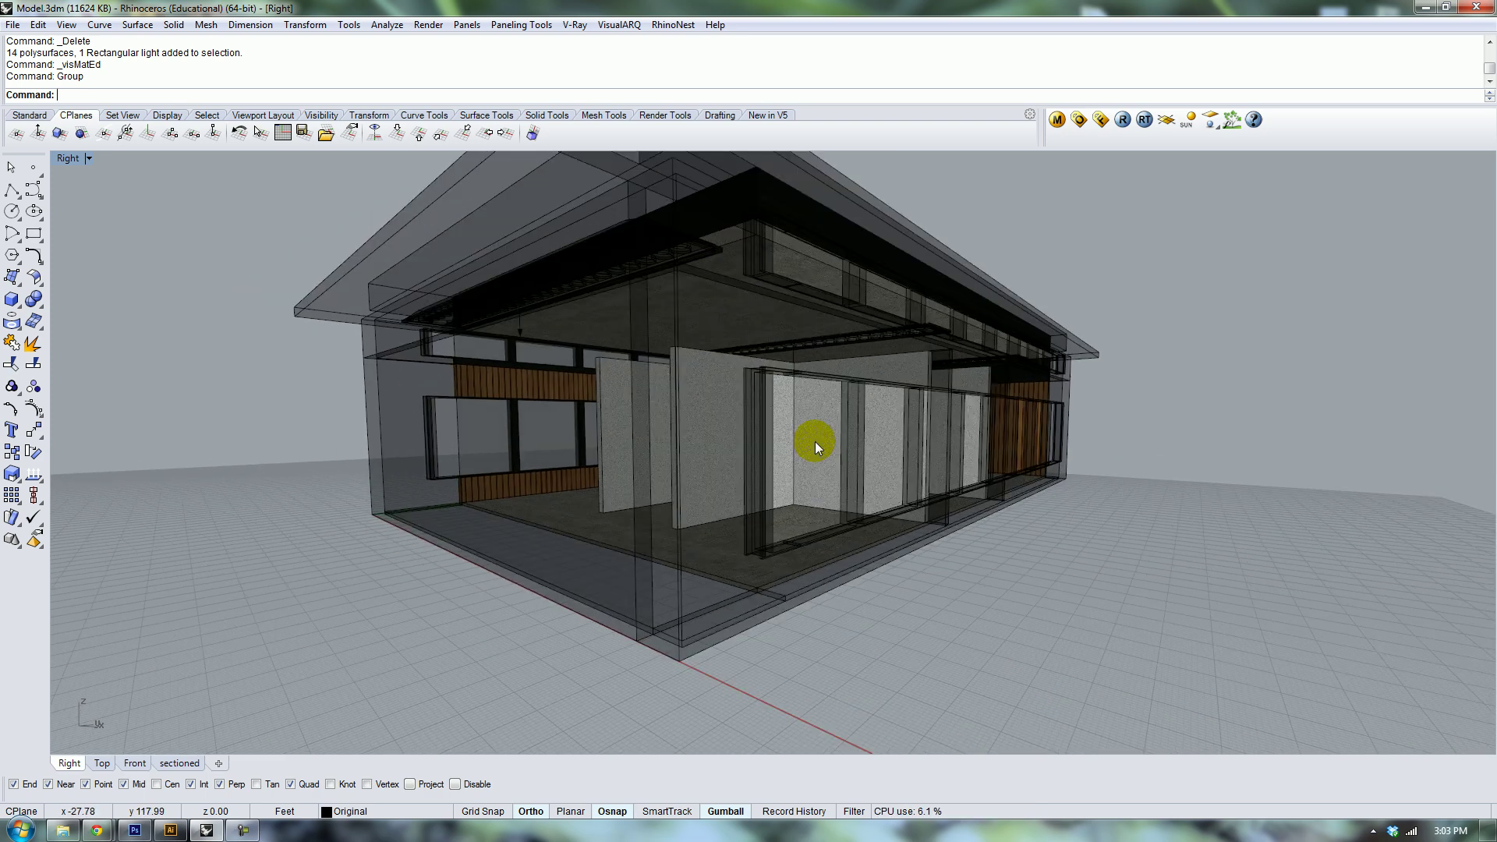
{"action": "right_click_drag", "start_coordinate": [936, 366], "coordinate": [799, 422], "text": "shift"}
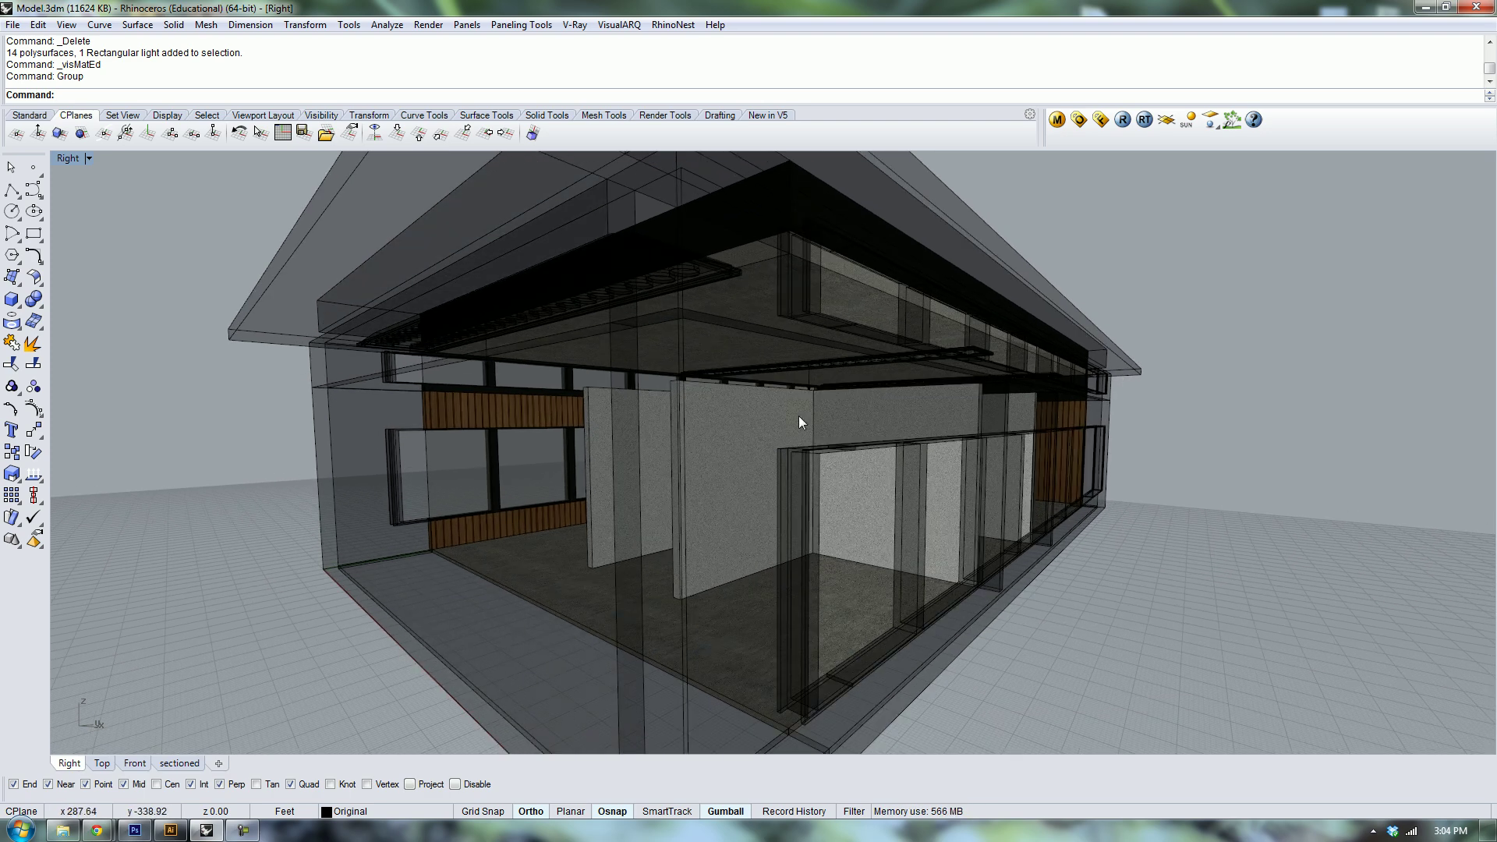
{"action": "left_click", "coordinate": [1123, 120]}
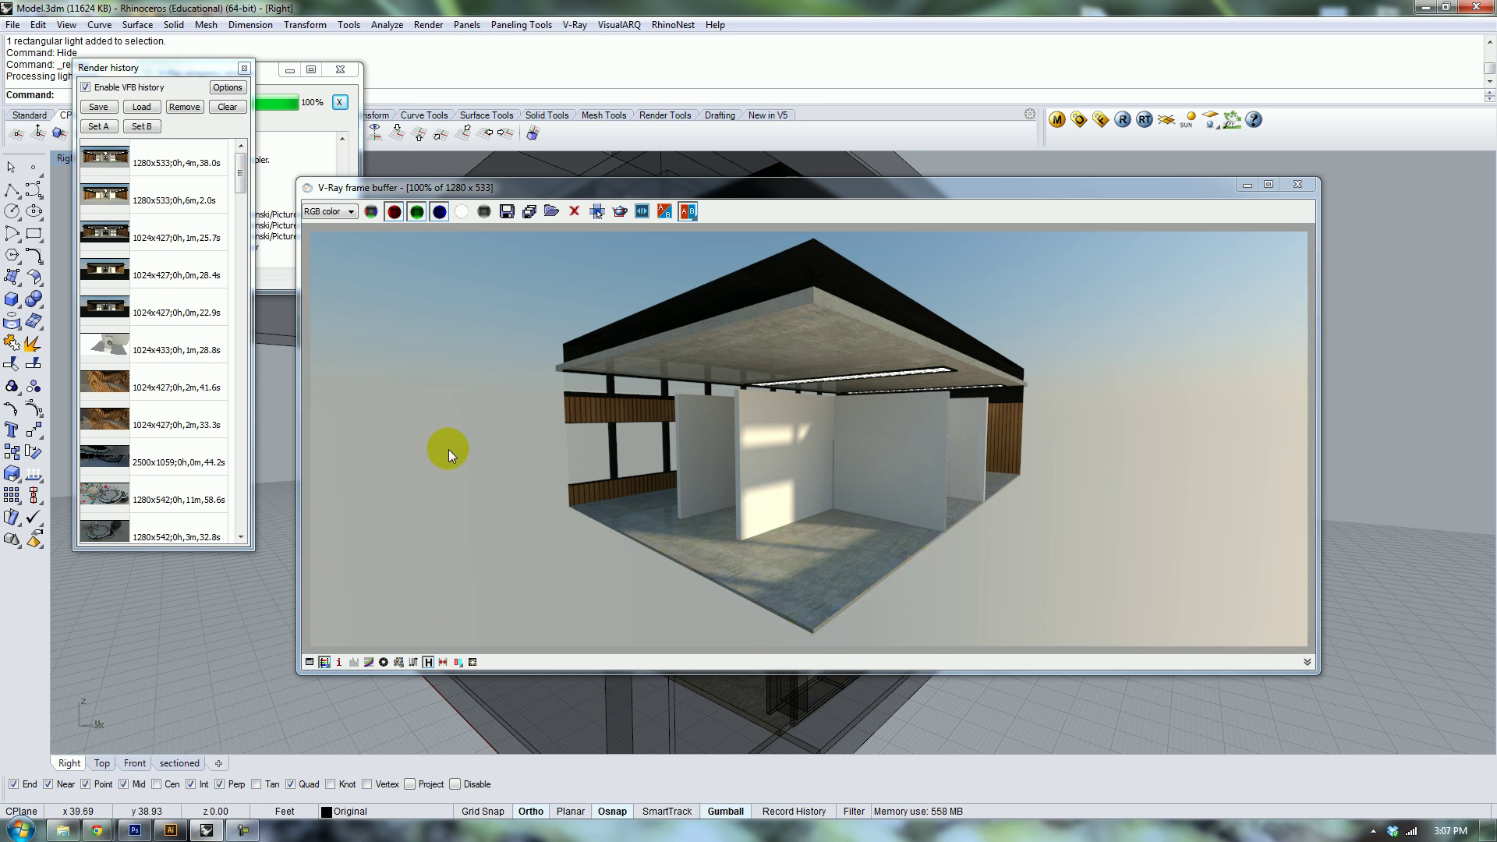
Save the corner render to V-Ray render history and load the earlier frontal render to compare.
{"action": "left_click", "coordinate": [156, 84]}
{"action": "left_click", "coordinate": [98, 110]}
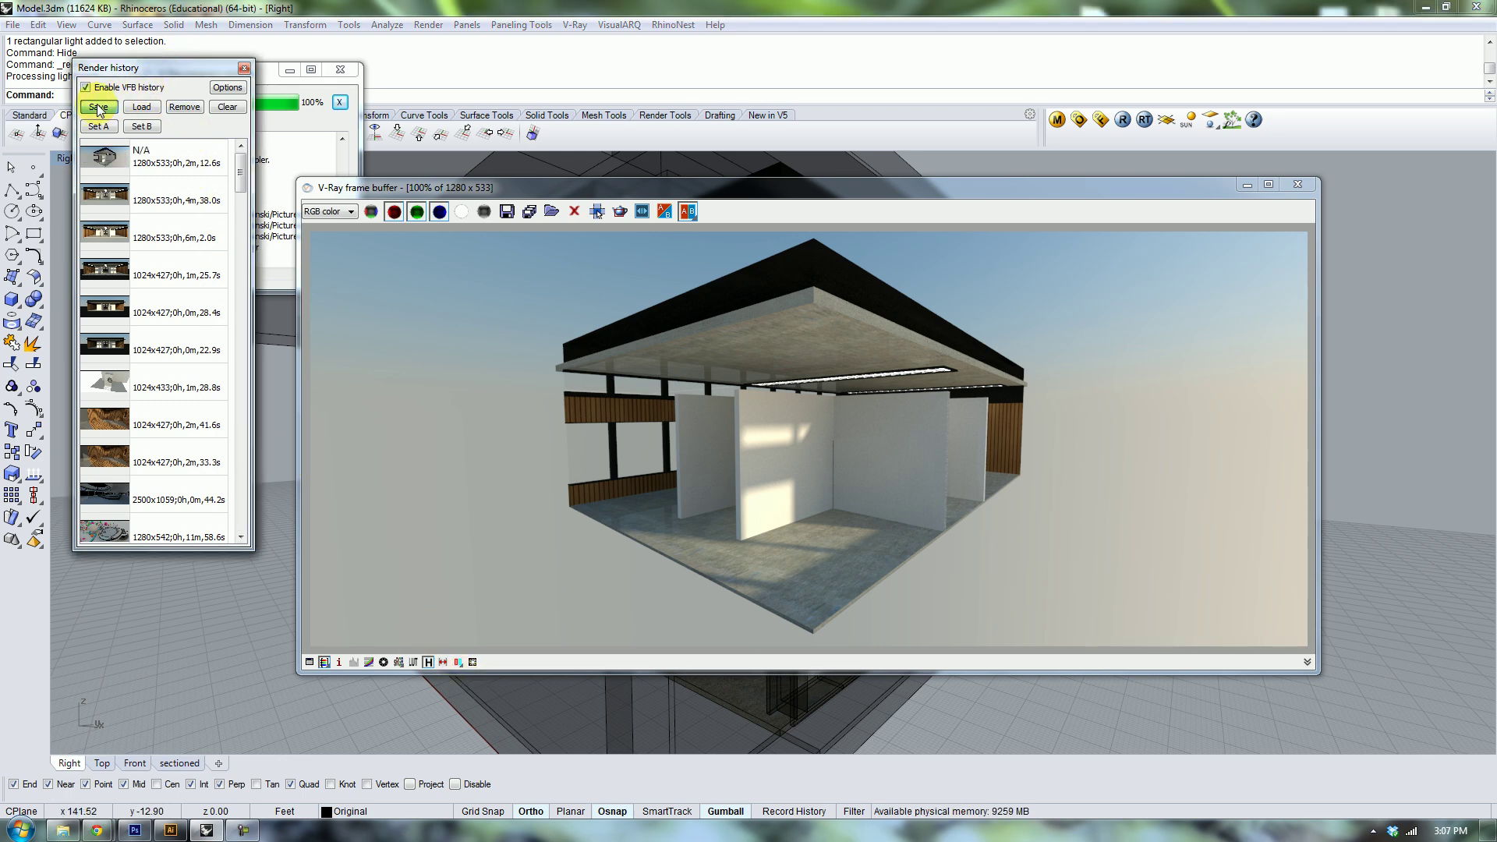
{"action": "left_click", "coordinate": [152, 195]}
{"action": "left_click", "coordinate": [140, 107]}
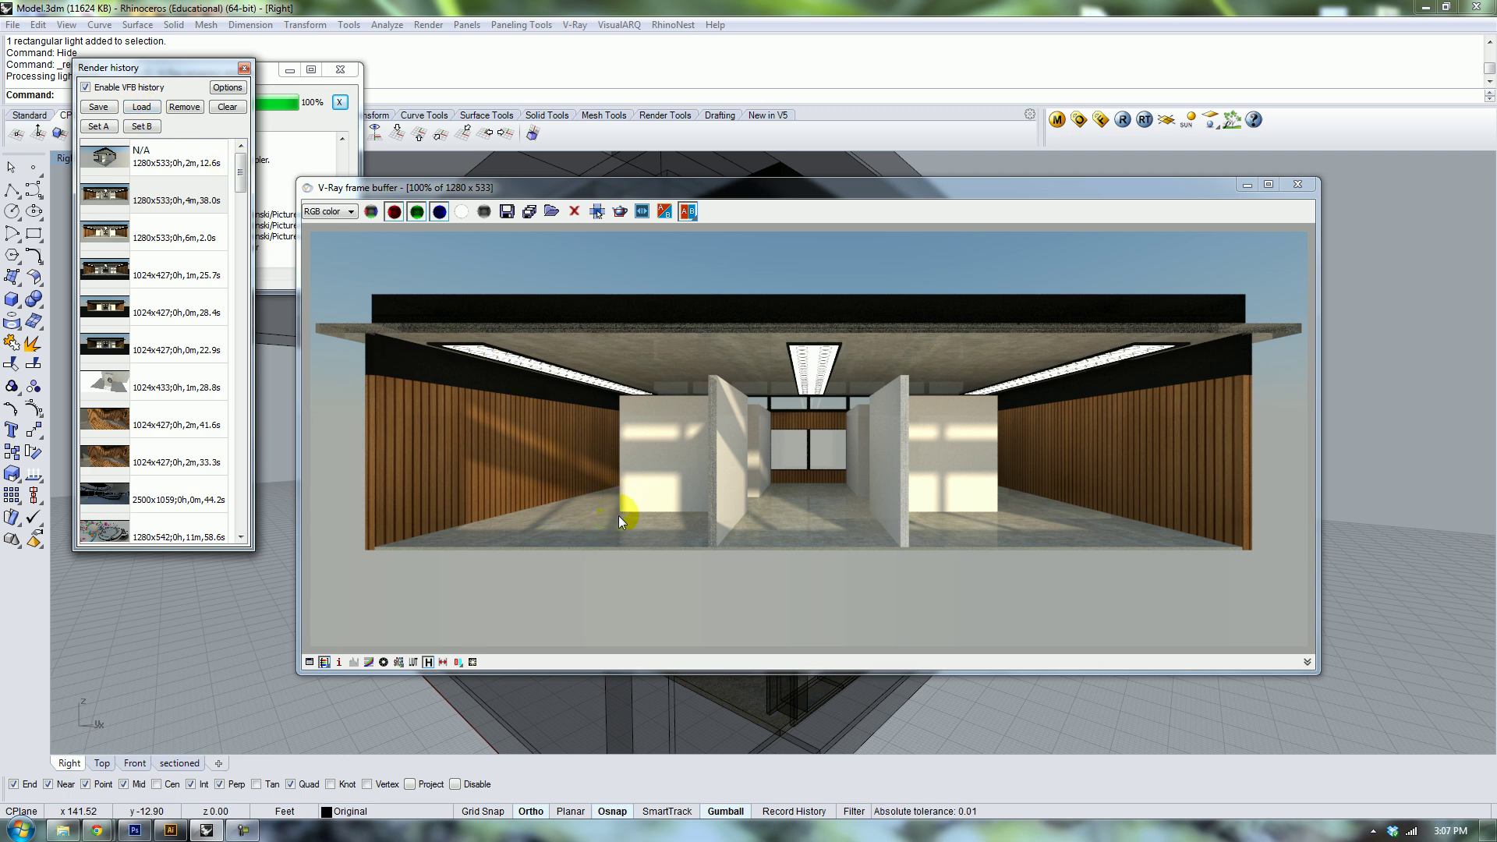
Load the newest corner-section render from the history back into the display.
{"action": "left_click", "coordinate": [152, 159]}
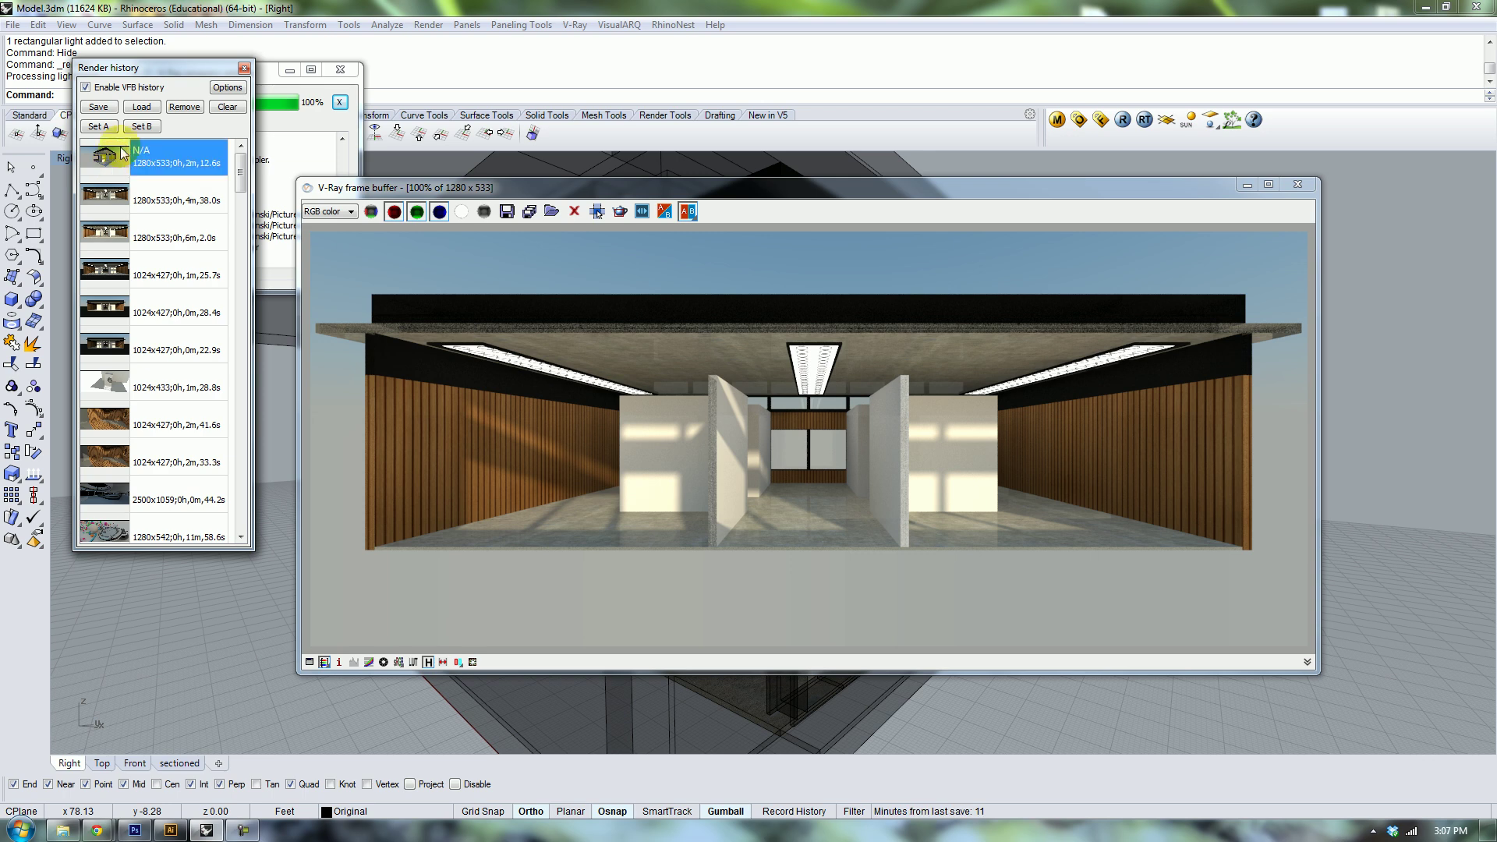
{"action": "left_click", "coordinate": [141, 107]}
{"action": "left_click", "coordinate": [765, 549]}
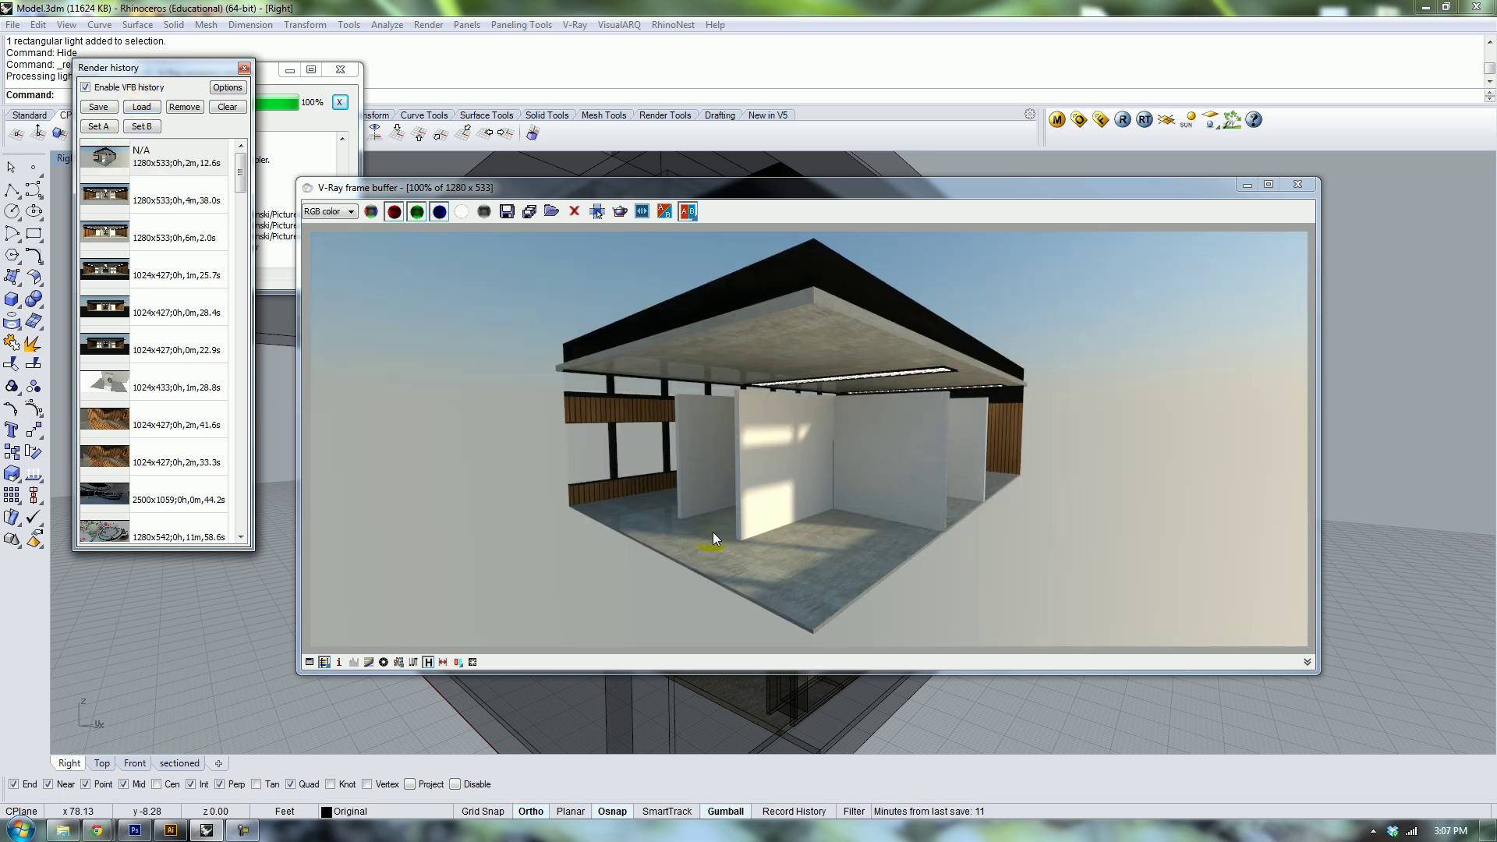